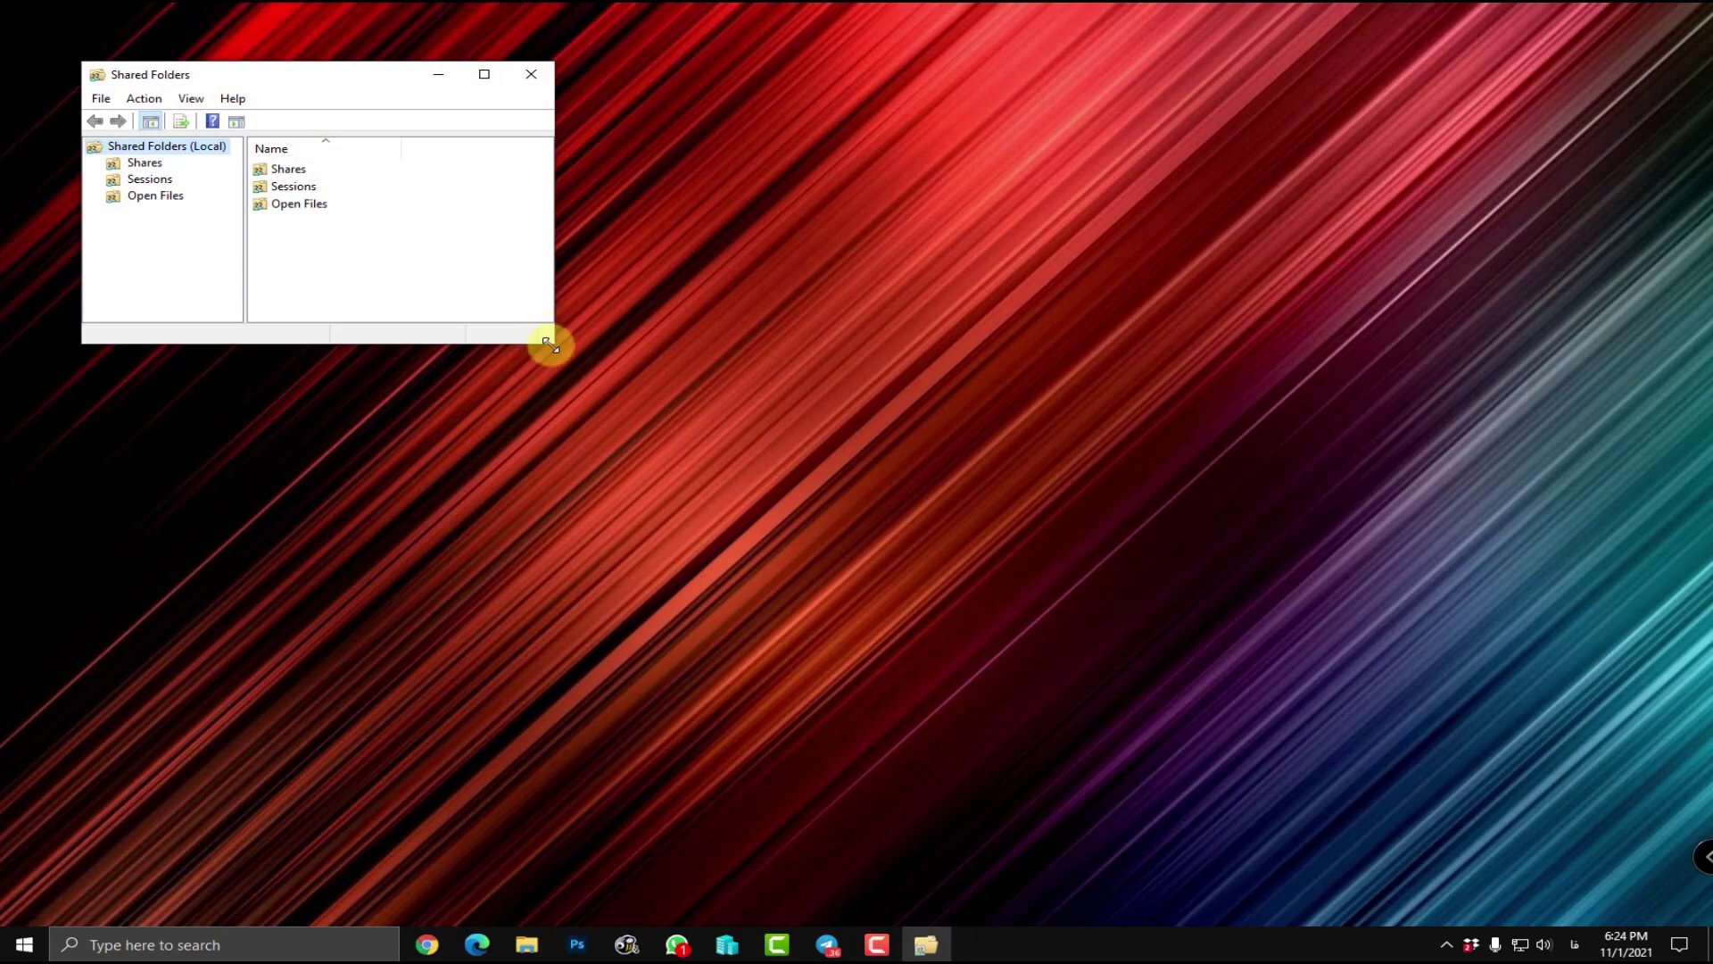
Step: Open the list of shares on the local computer
click(295, 173)
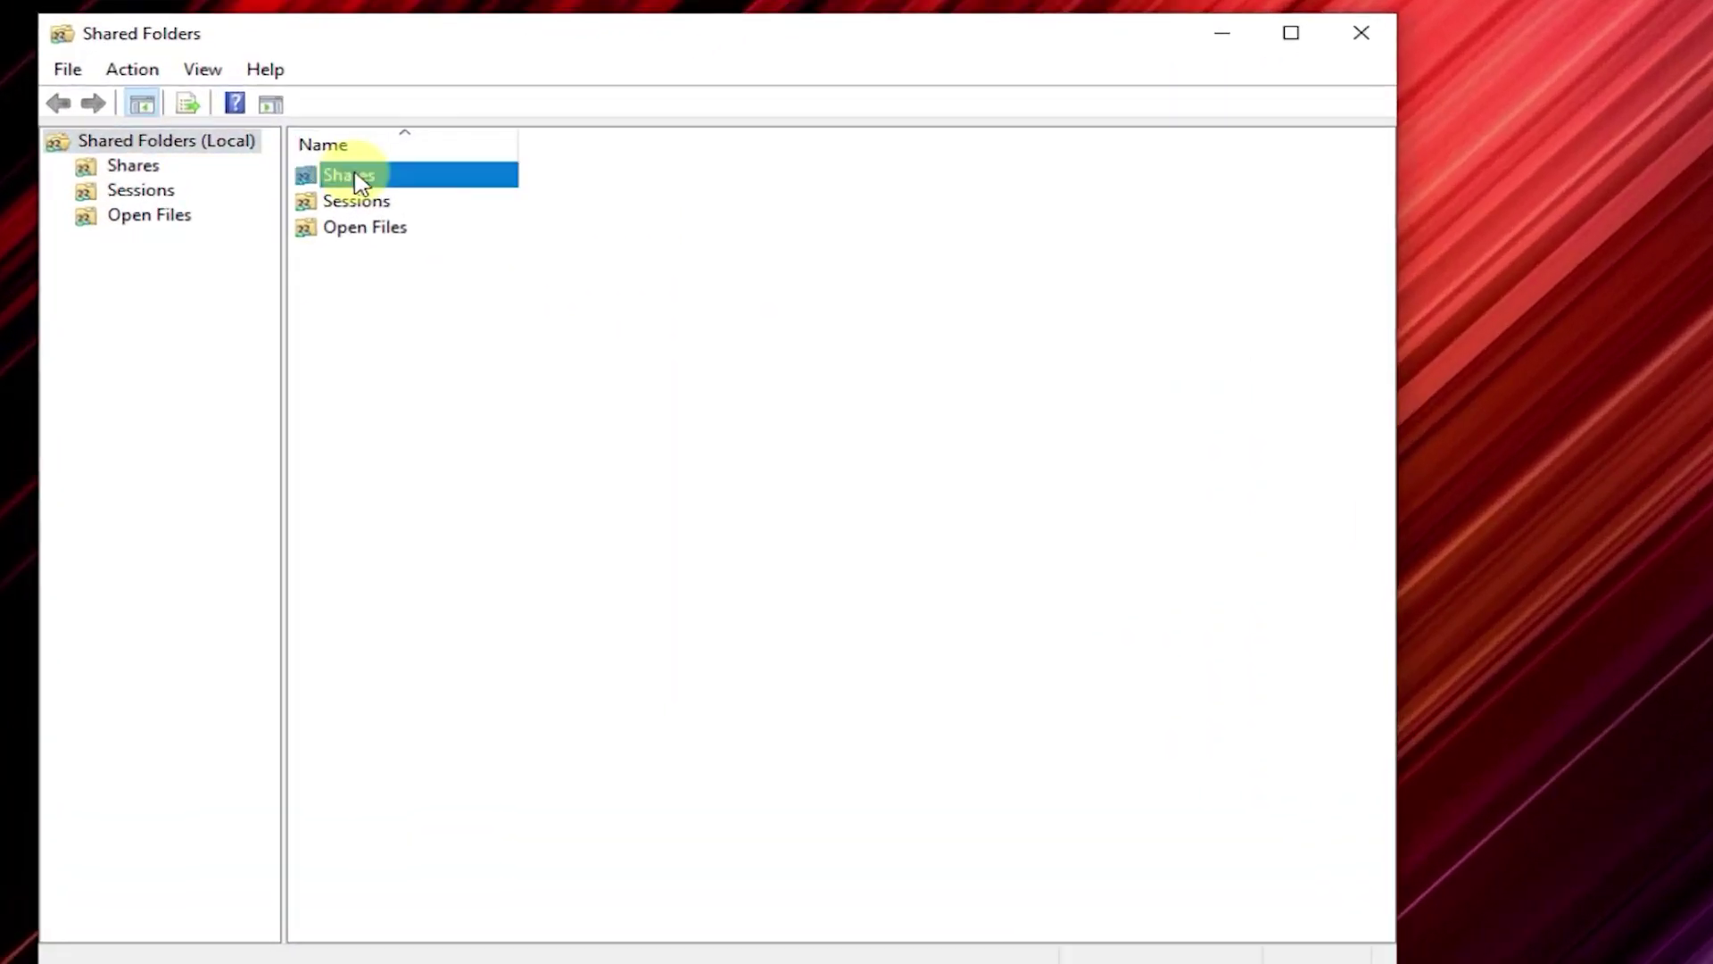
double_click(361, 182)
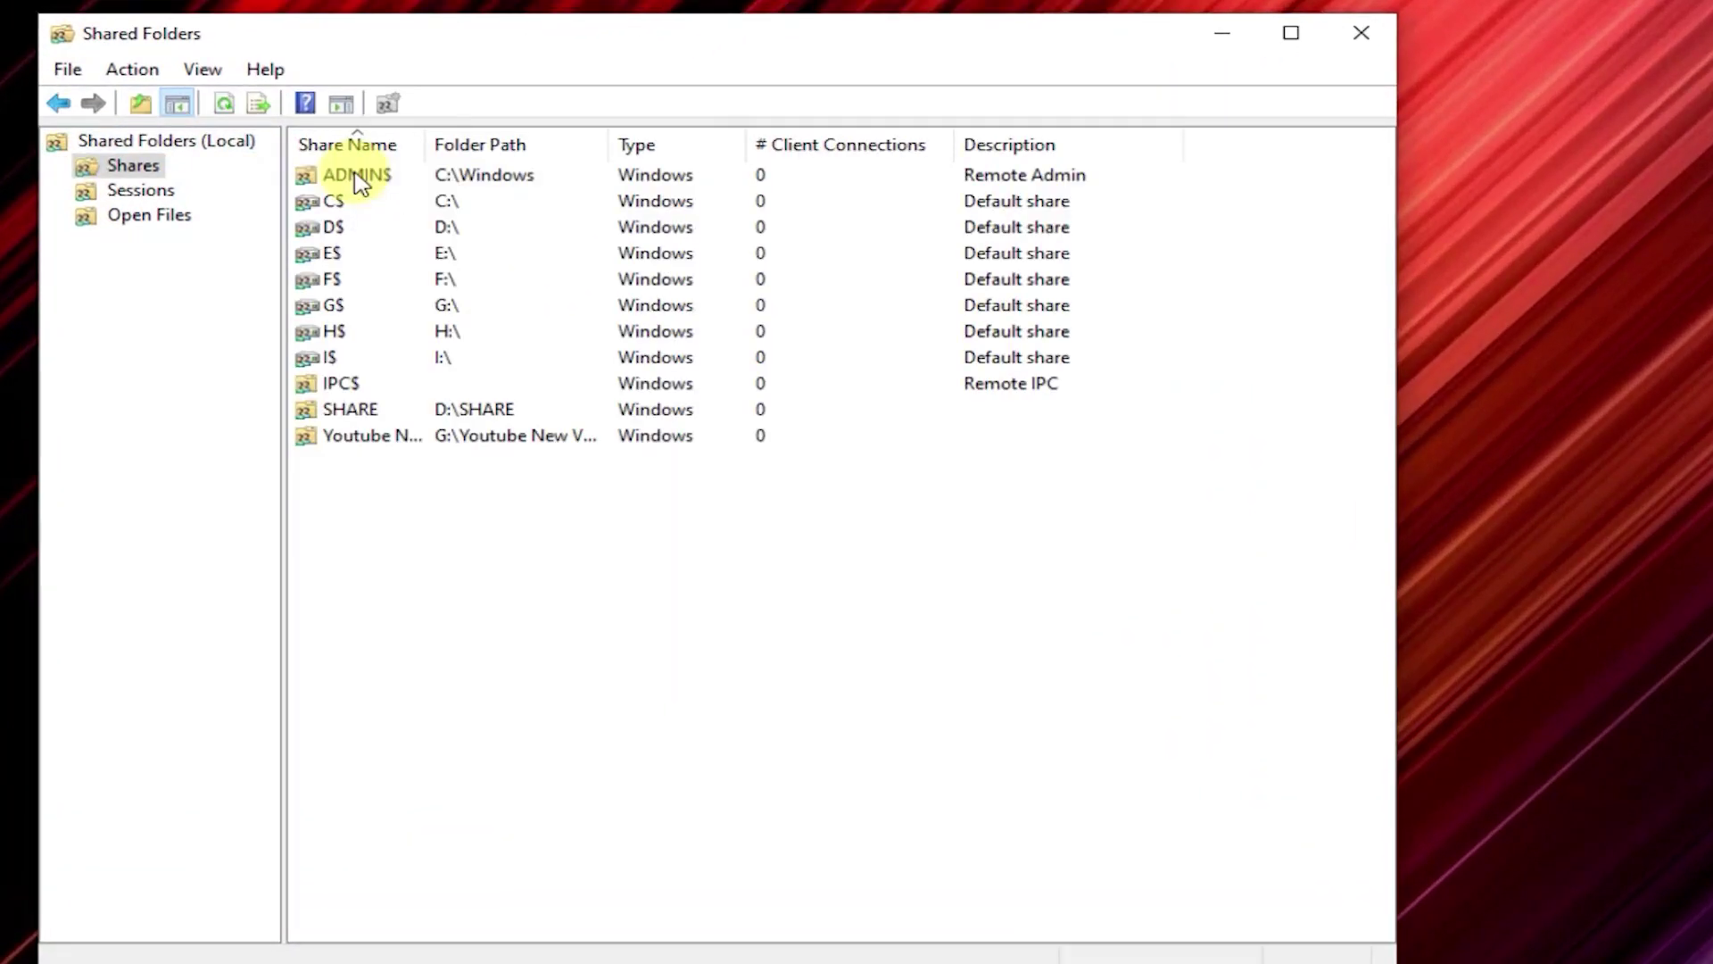
click(346, 207)
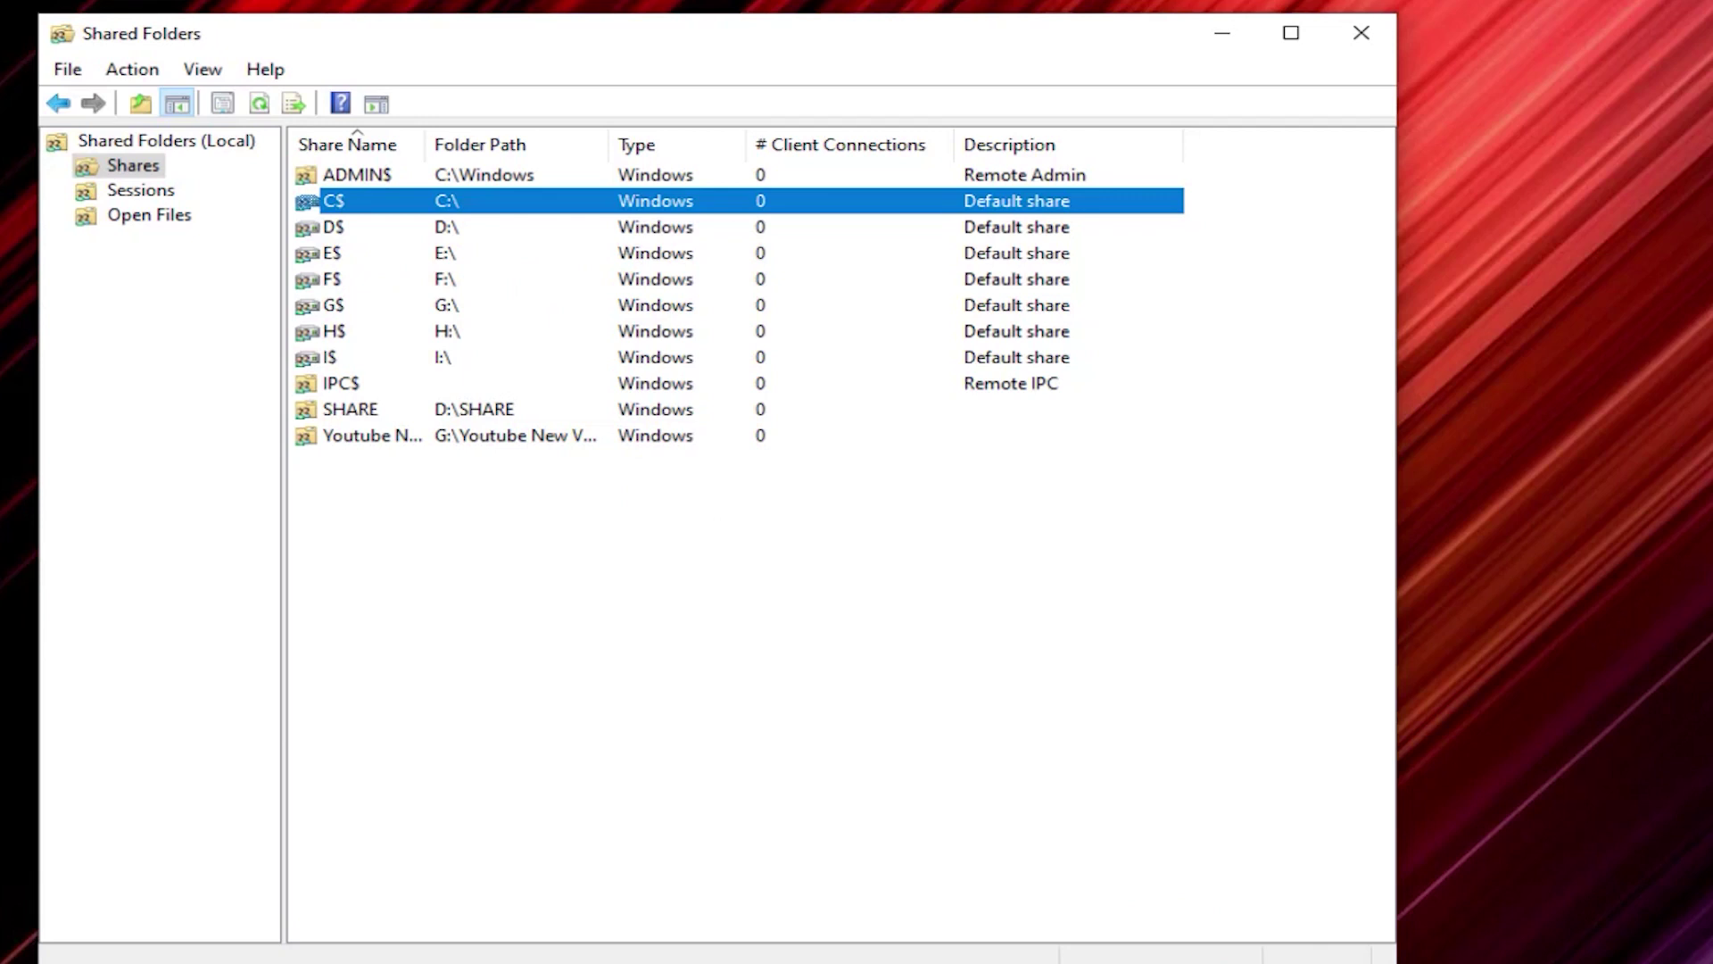
right_click(343, 205)
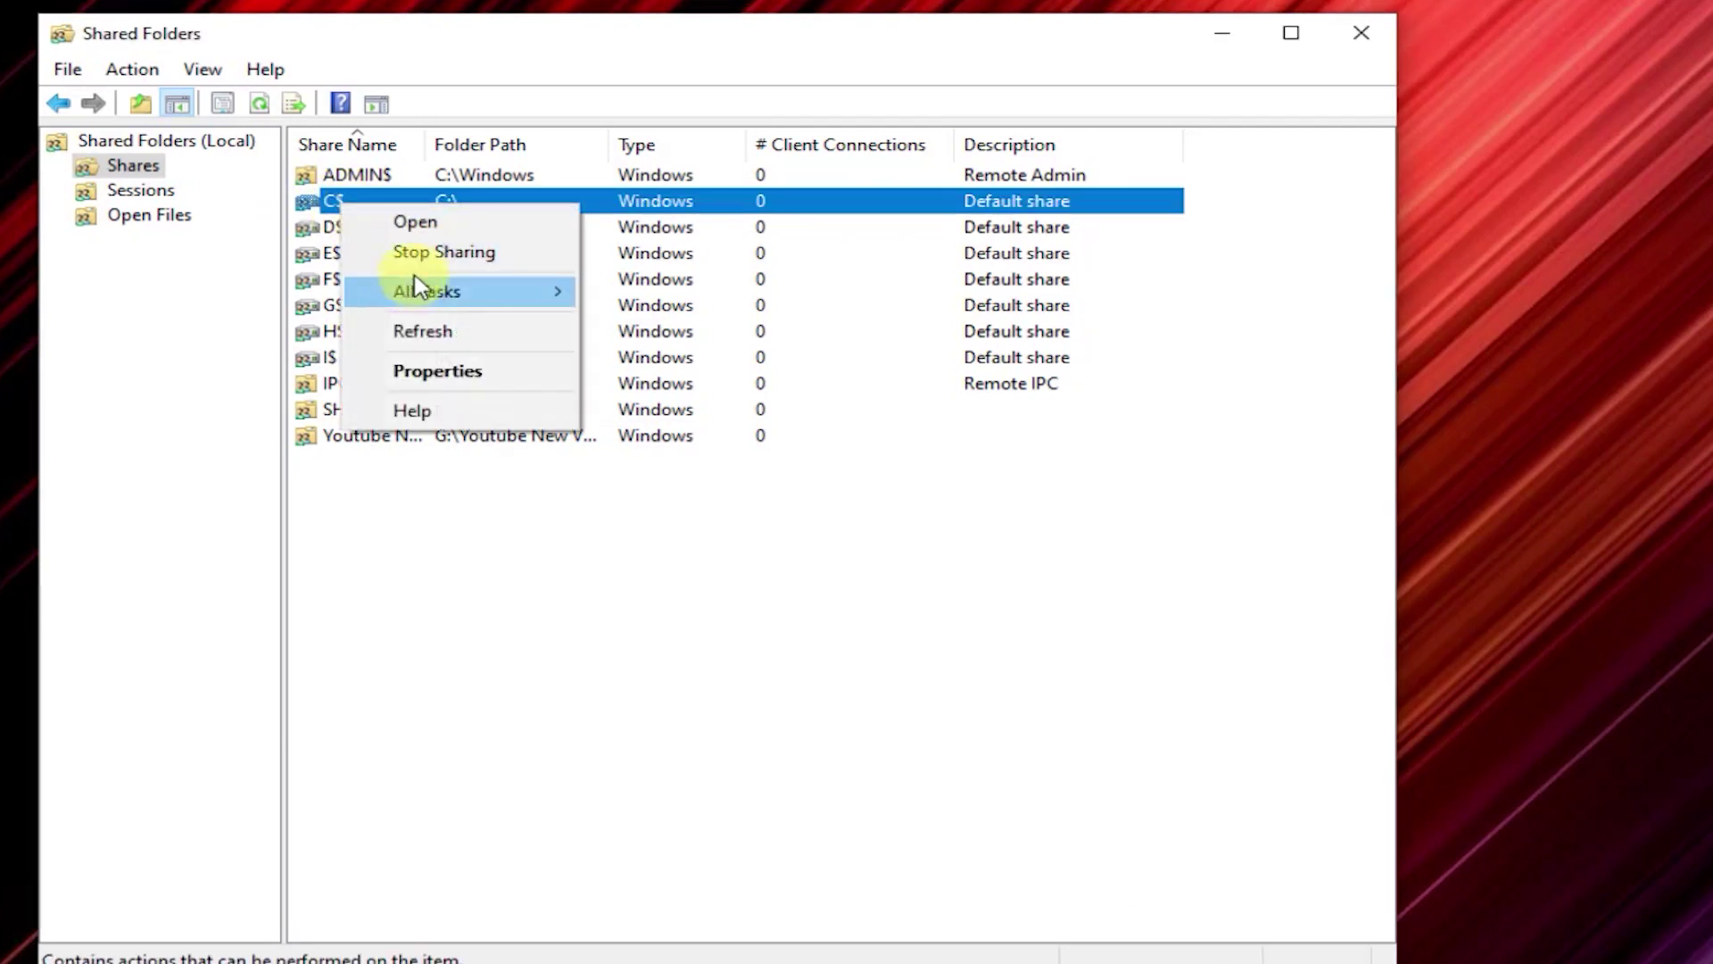
click(455, 256)
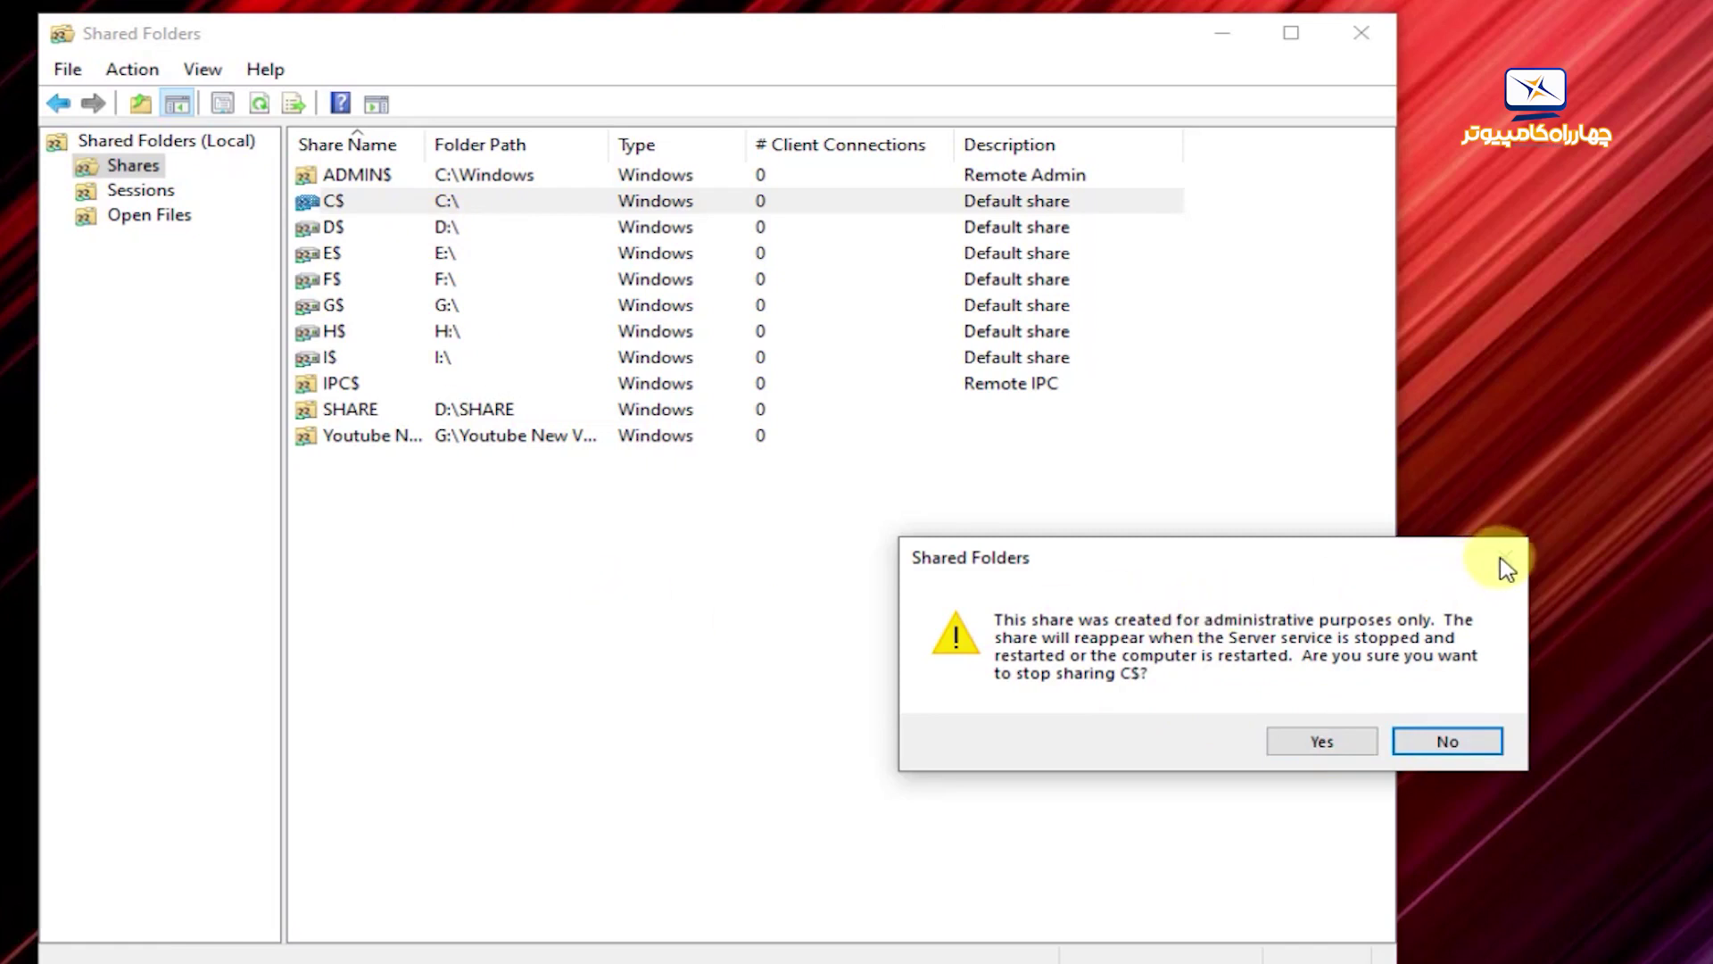
click(1463, 744)
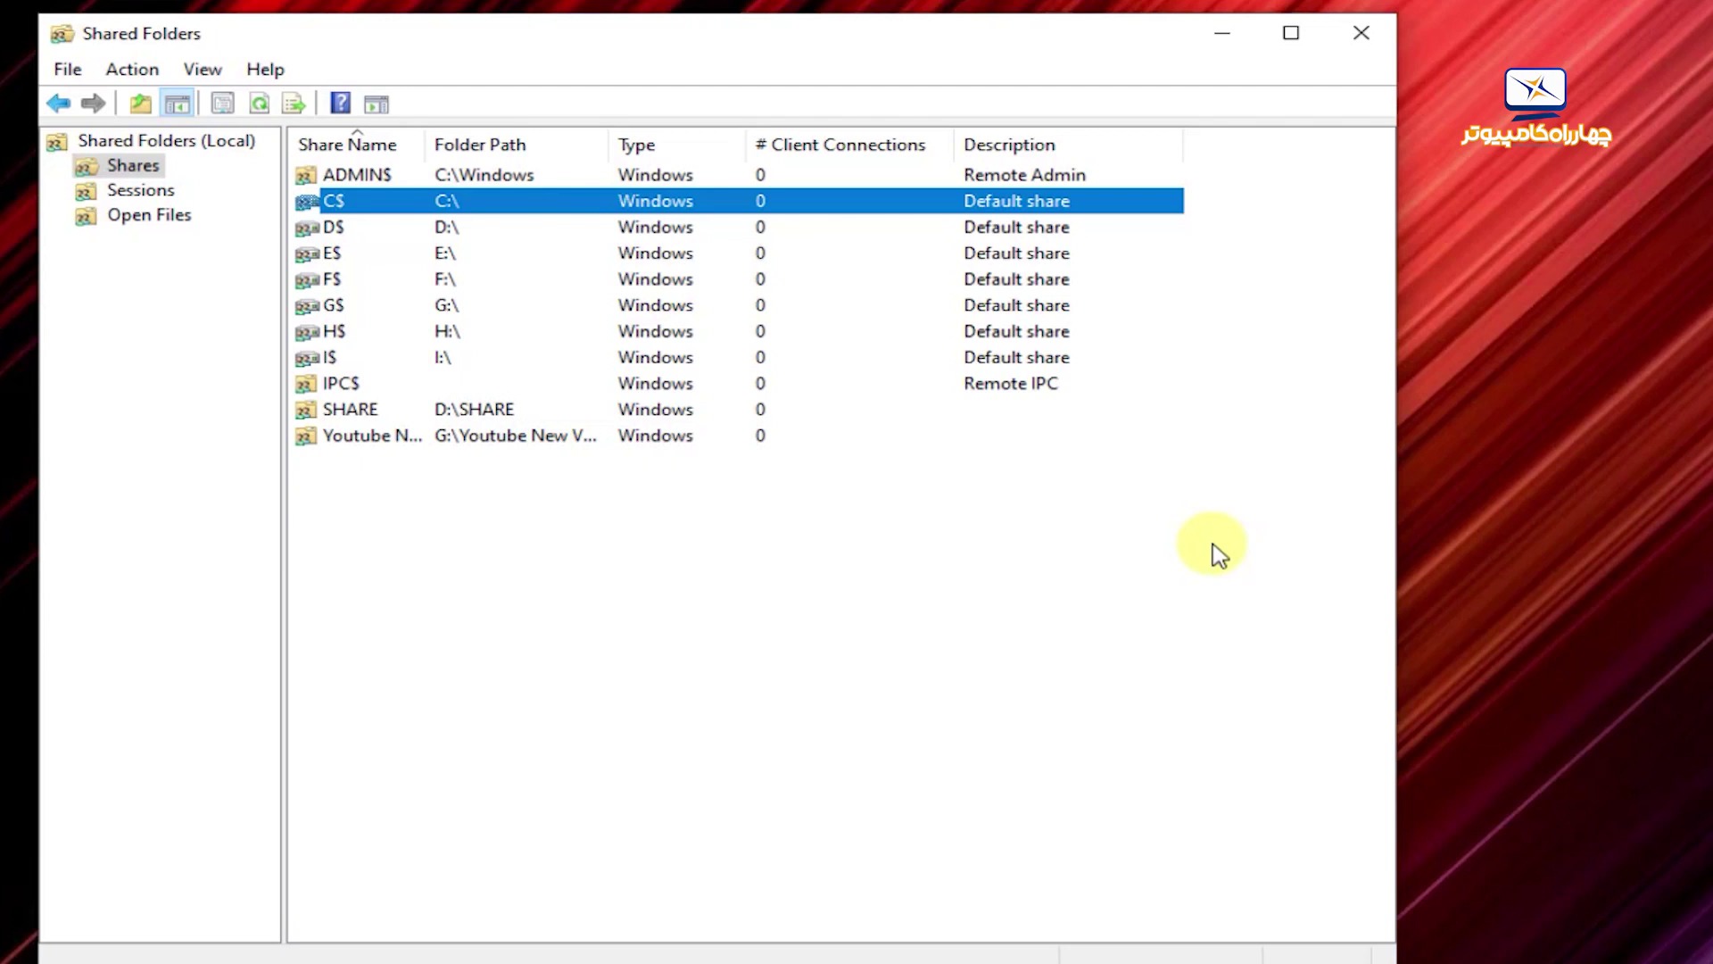
Step: Switch to the Registry Editor by running regedit
key(super+r)
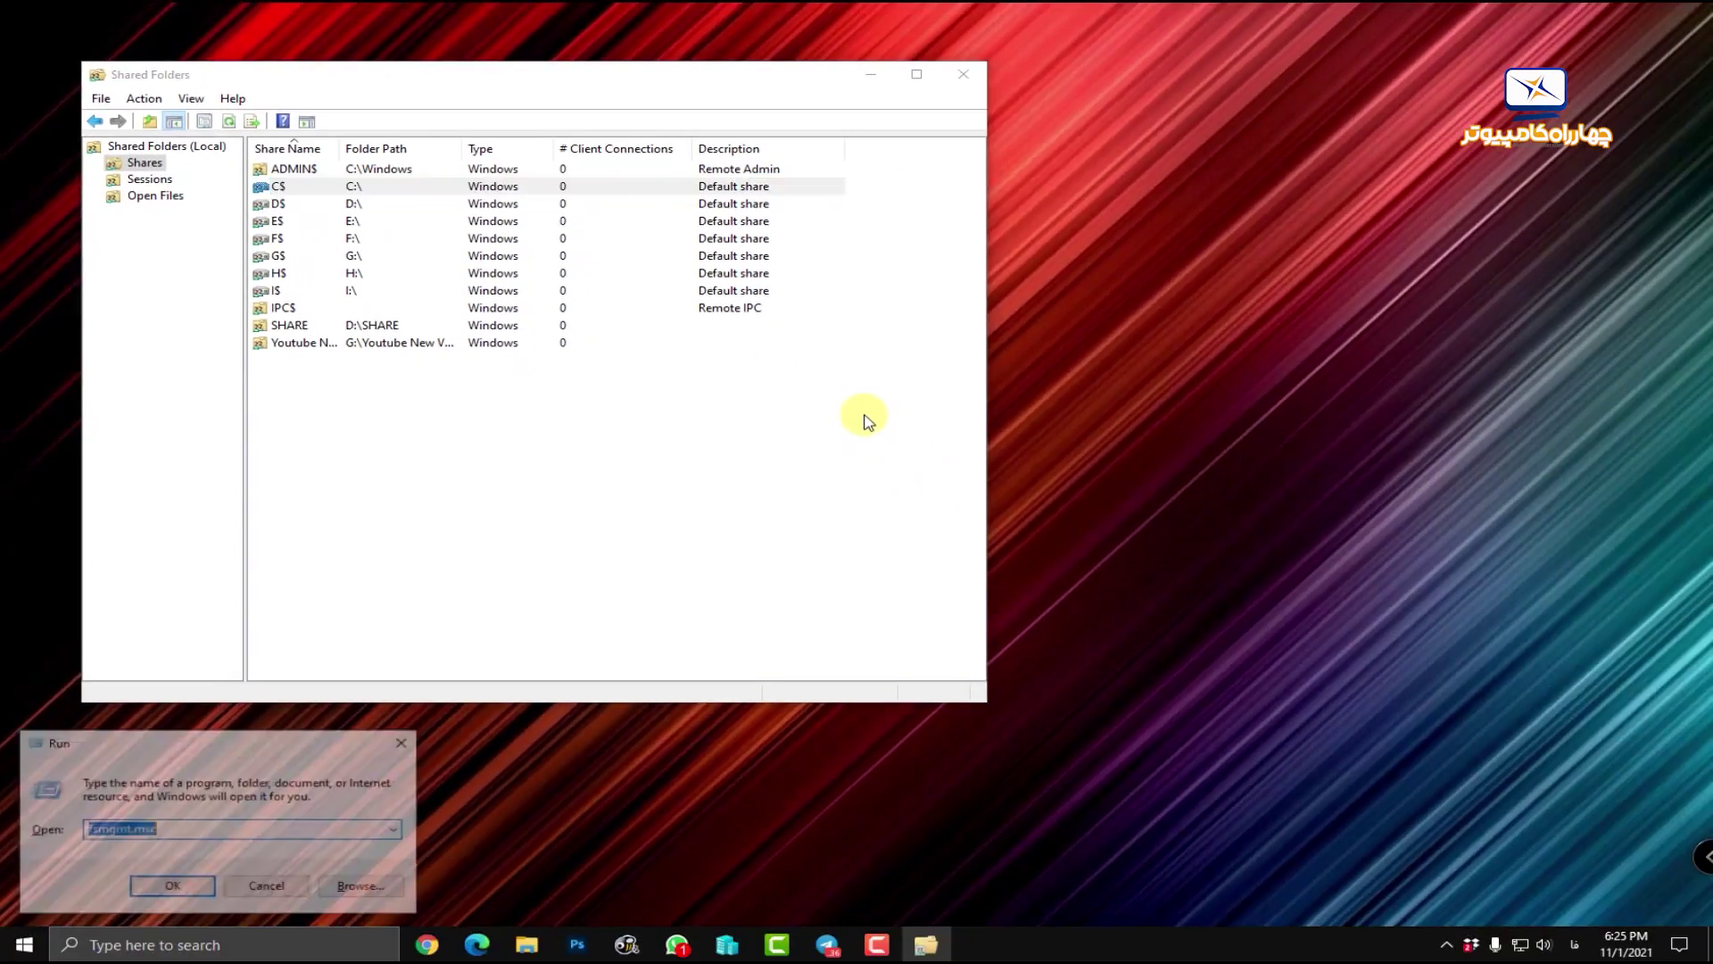
key(BackSpace)
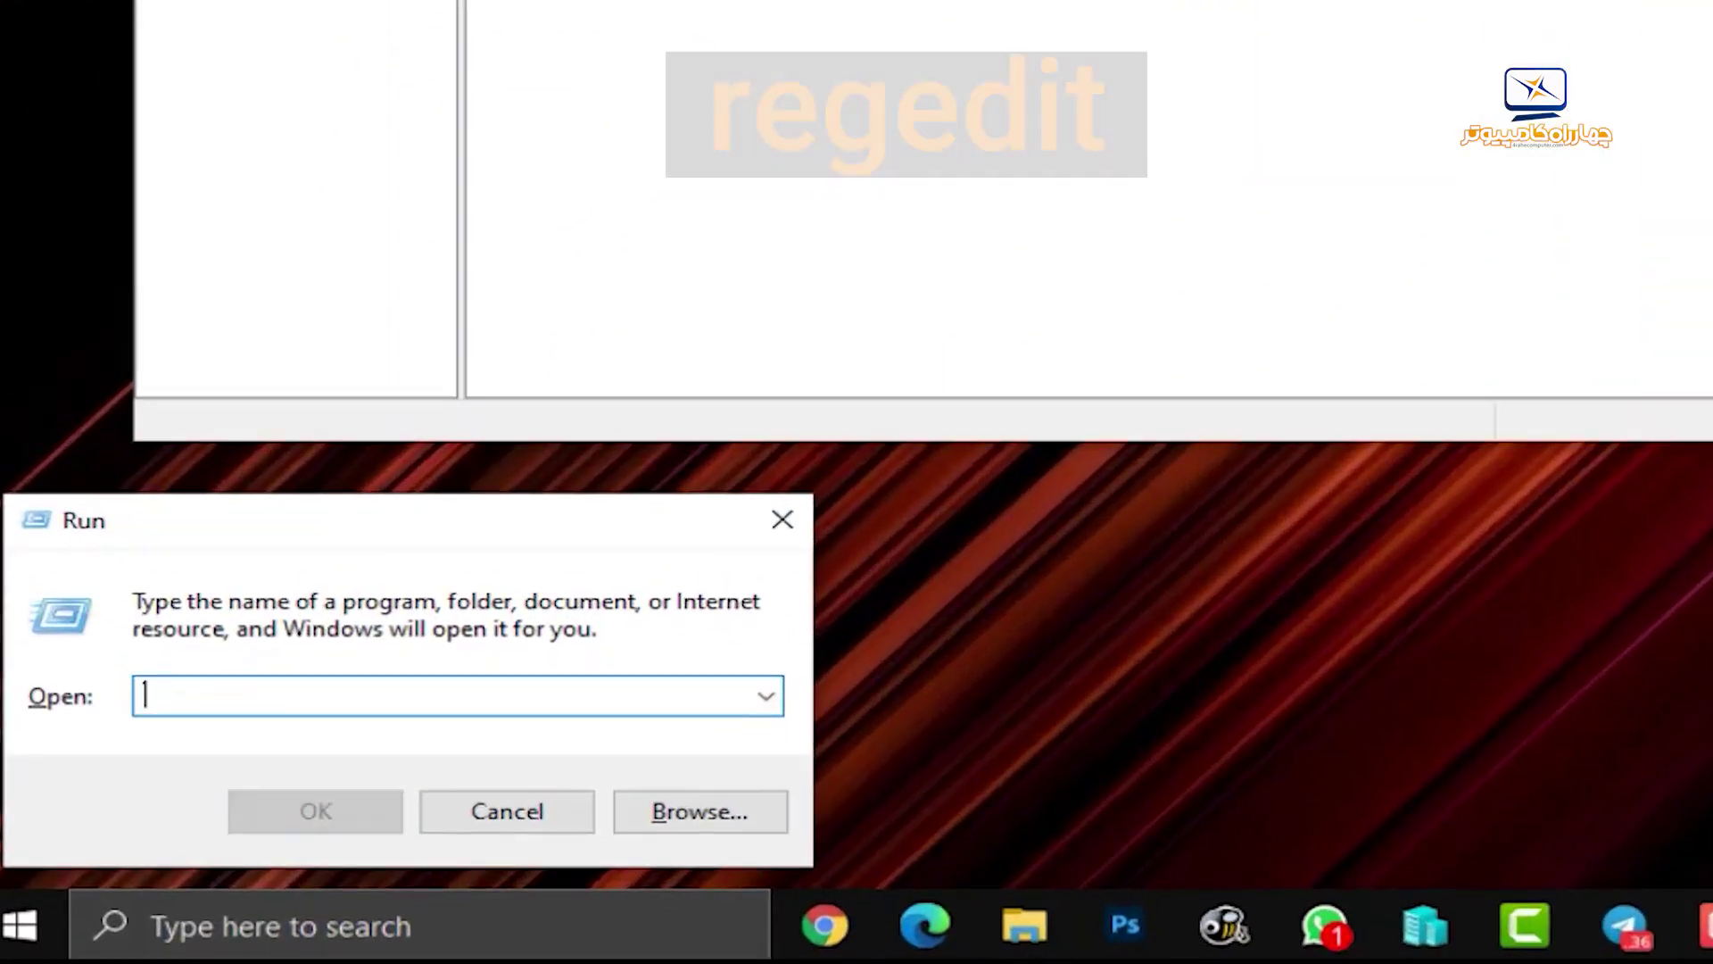
text(reg)
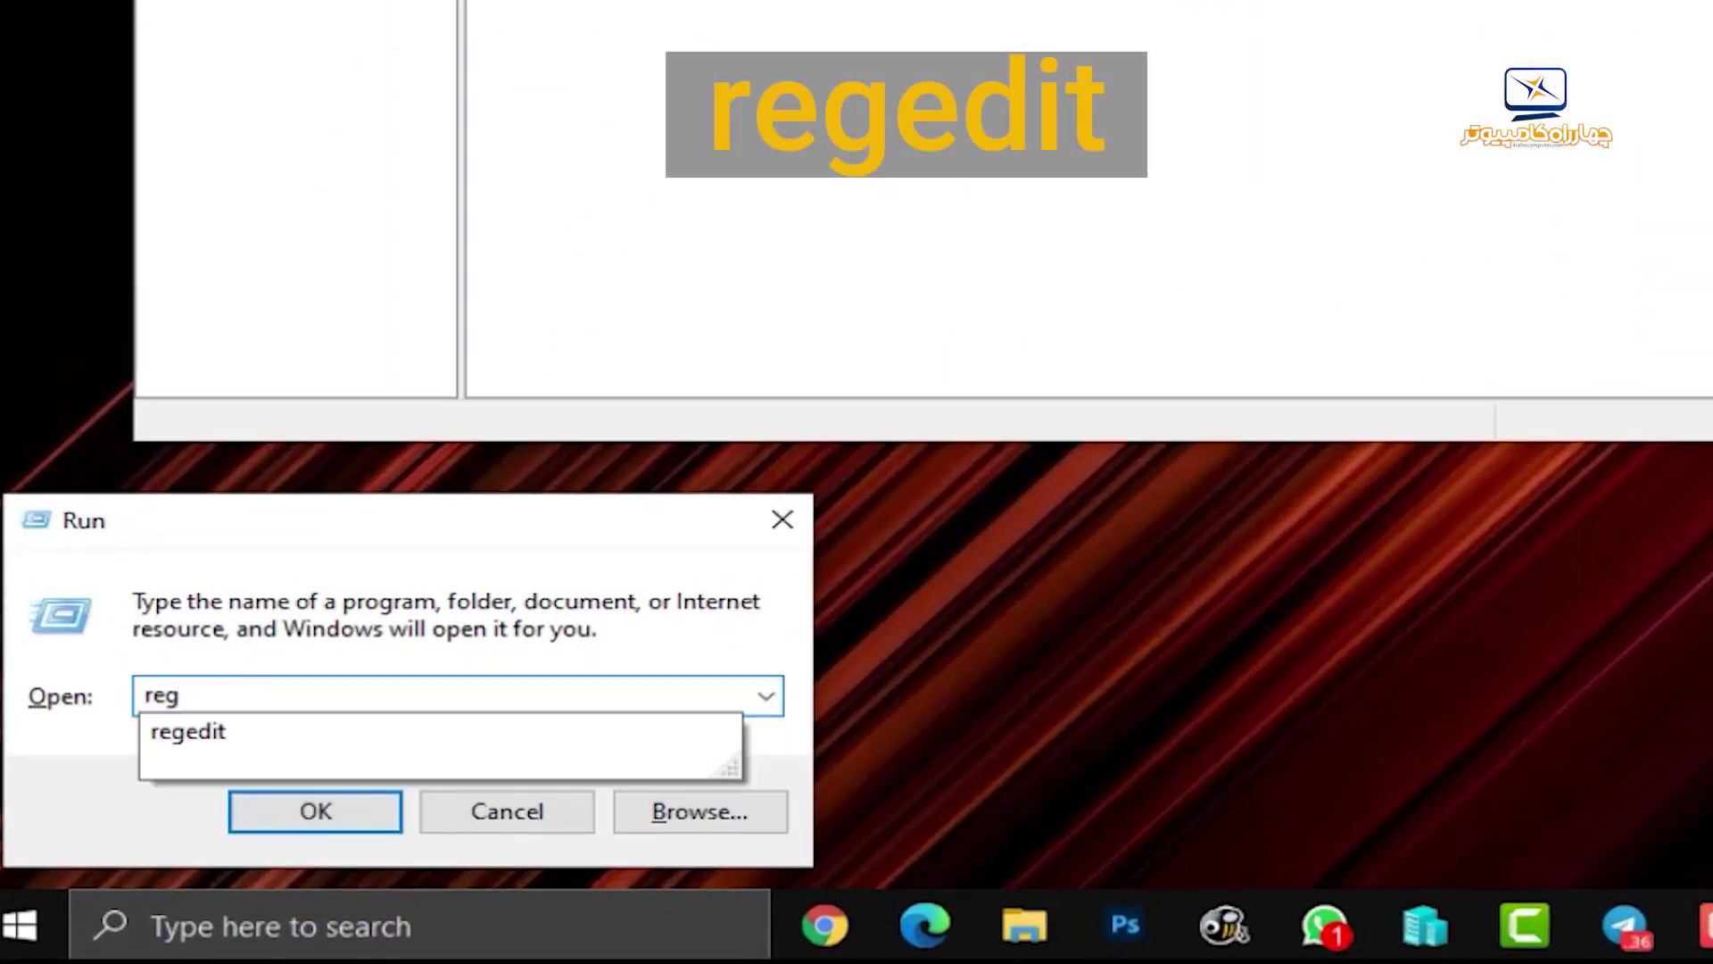
key(Down)
key(Return)
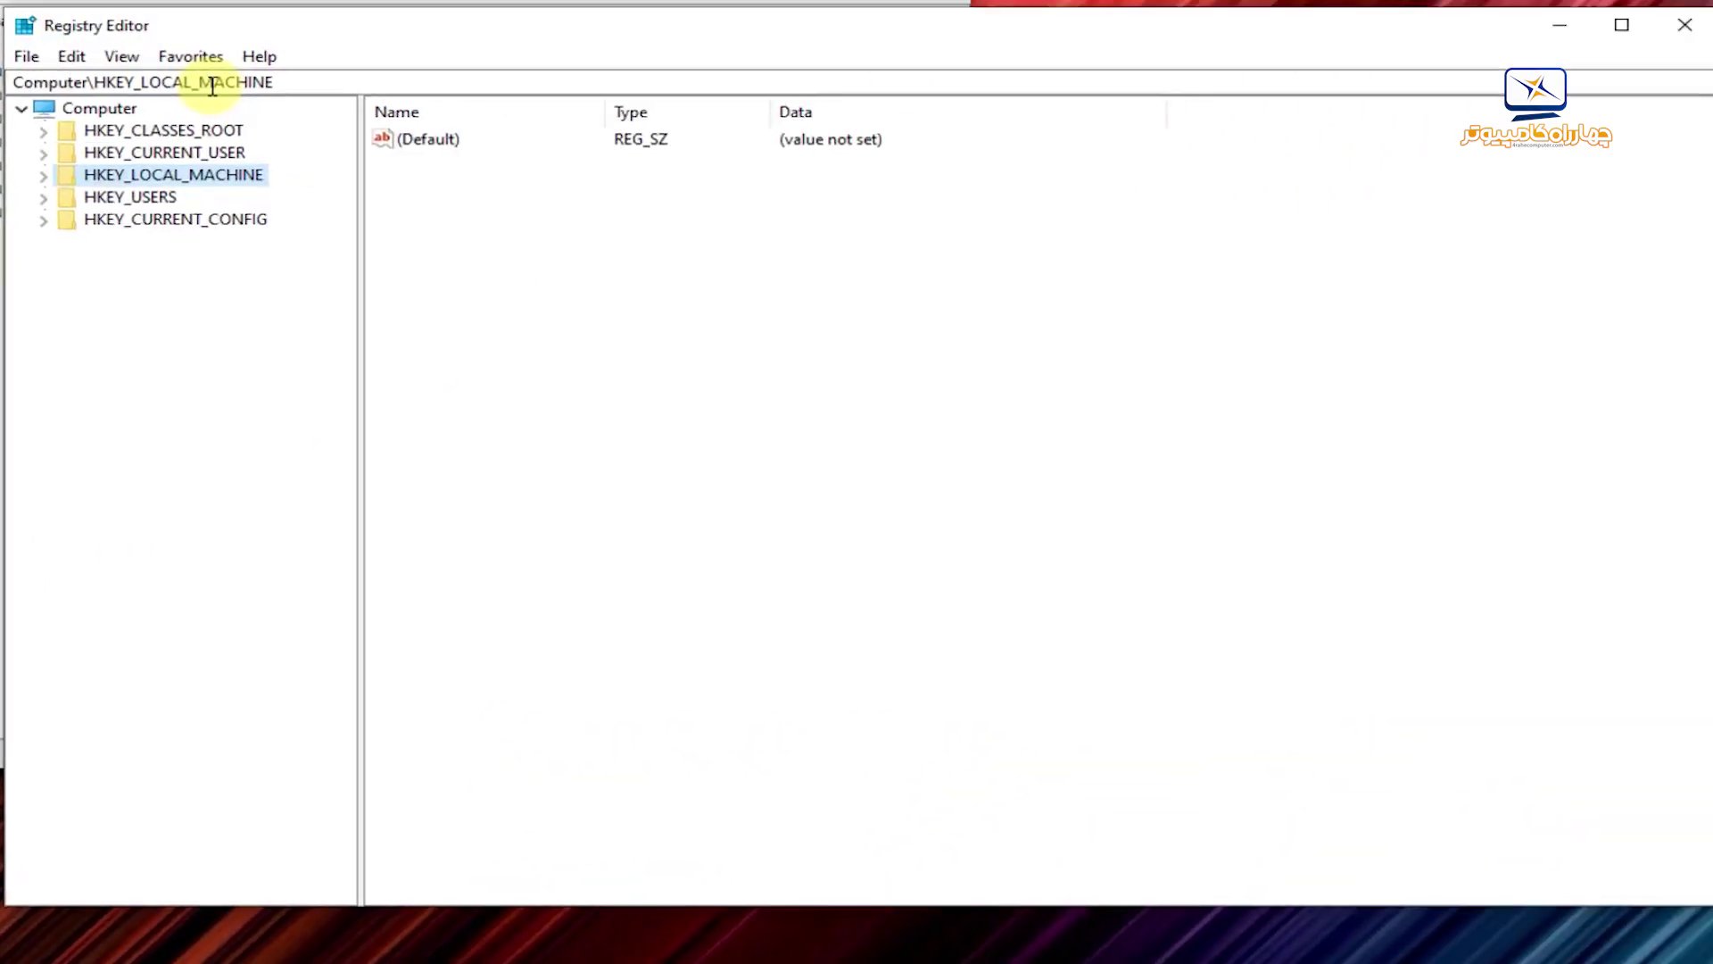
Step: Expand the registry tree down to HKEY_LOCAL_MACHINE\SYSTEM\CurrentControlSet\Services
double_click(165, 183)
double_click(134, 308)
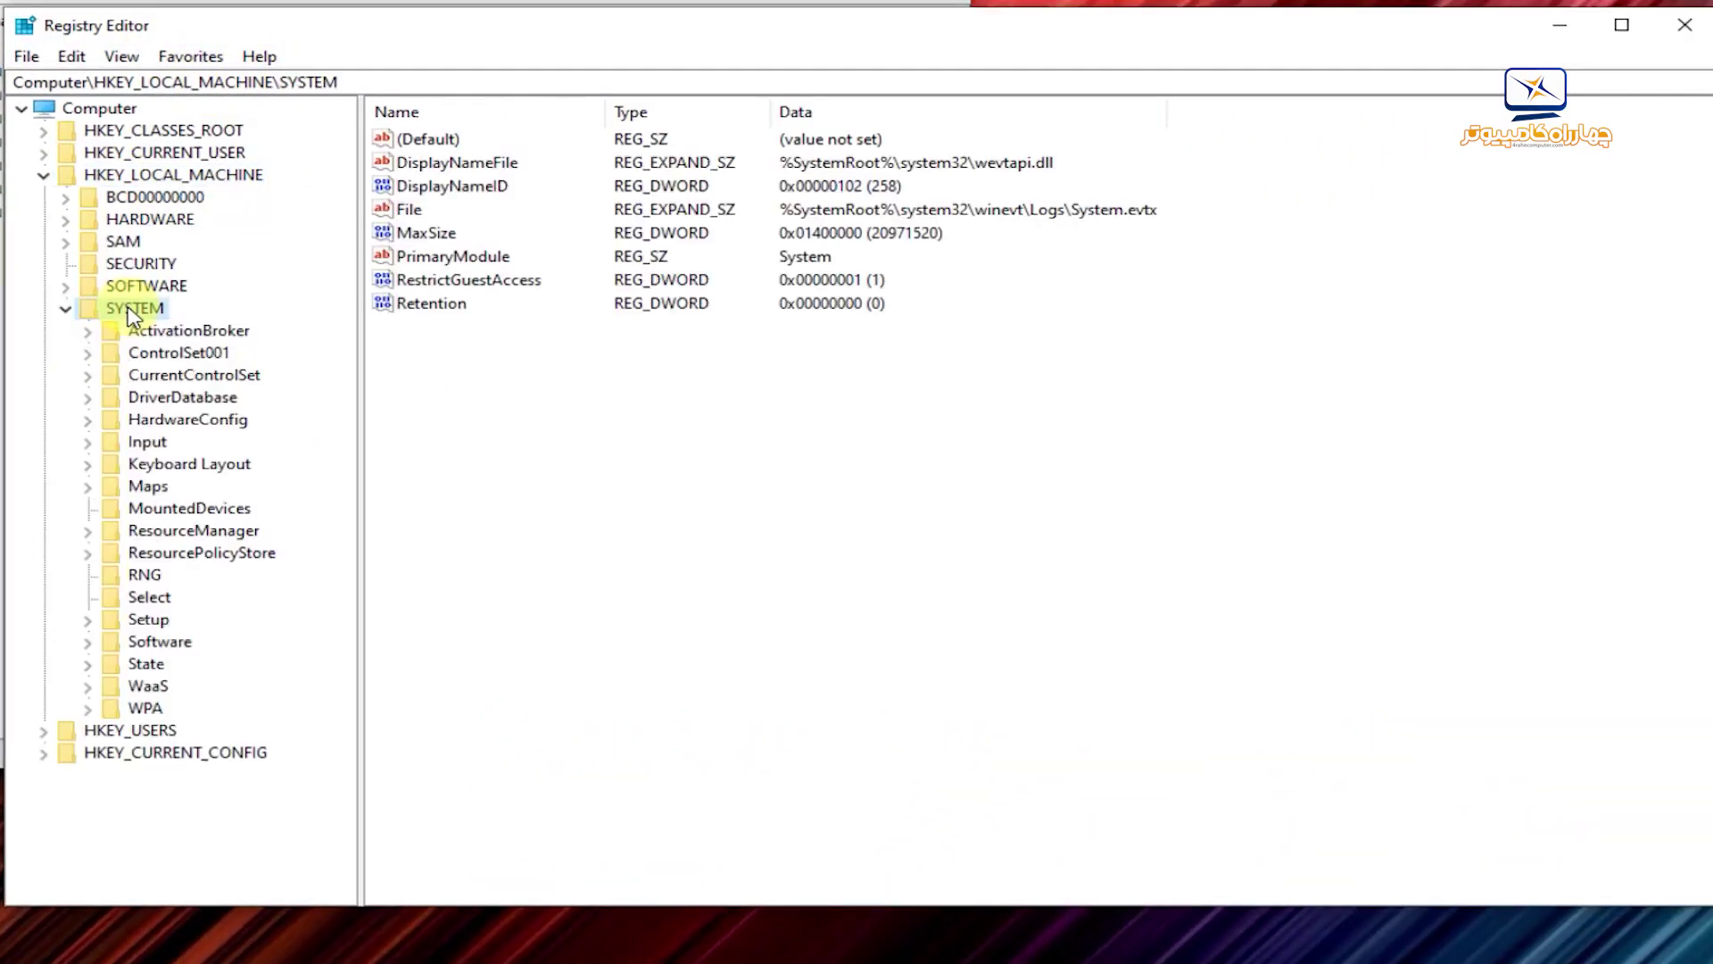
double_click(198, 375)
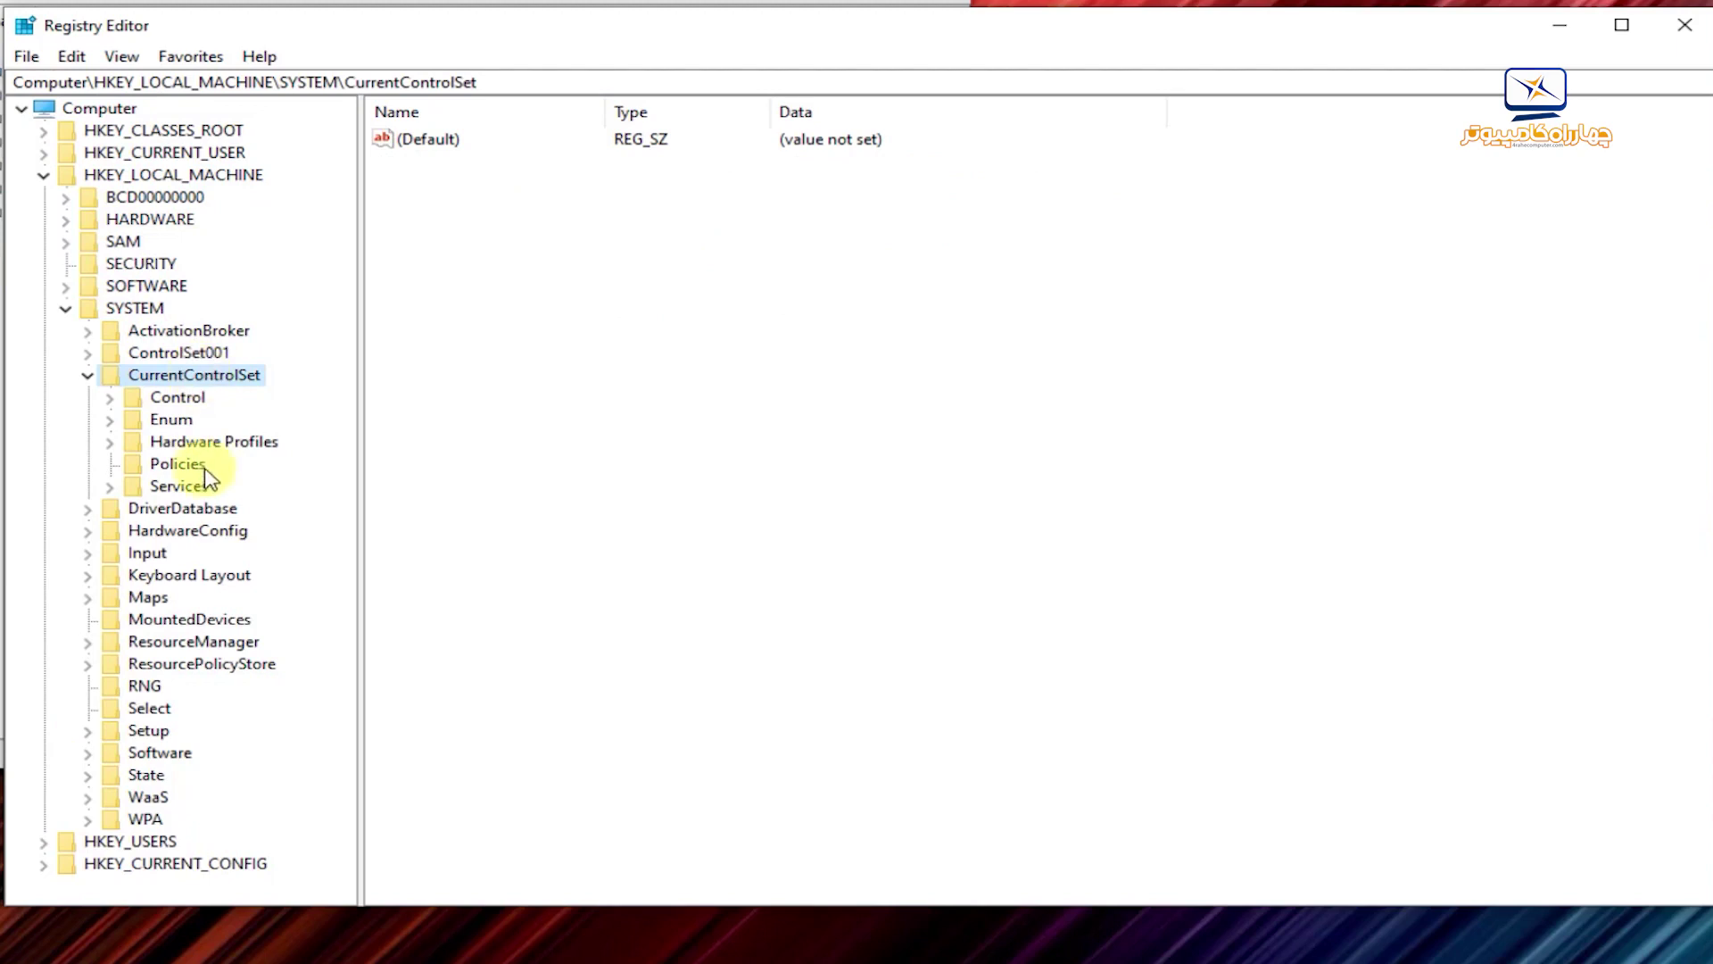
double_click(179, 486)
Step: Find the LanmanServer key among the services and open its Parameters subkey
scroll(182, 496, down, 20)
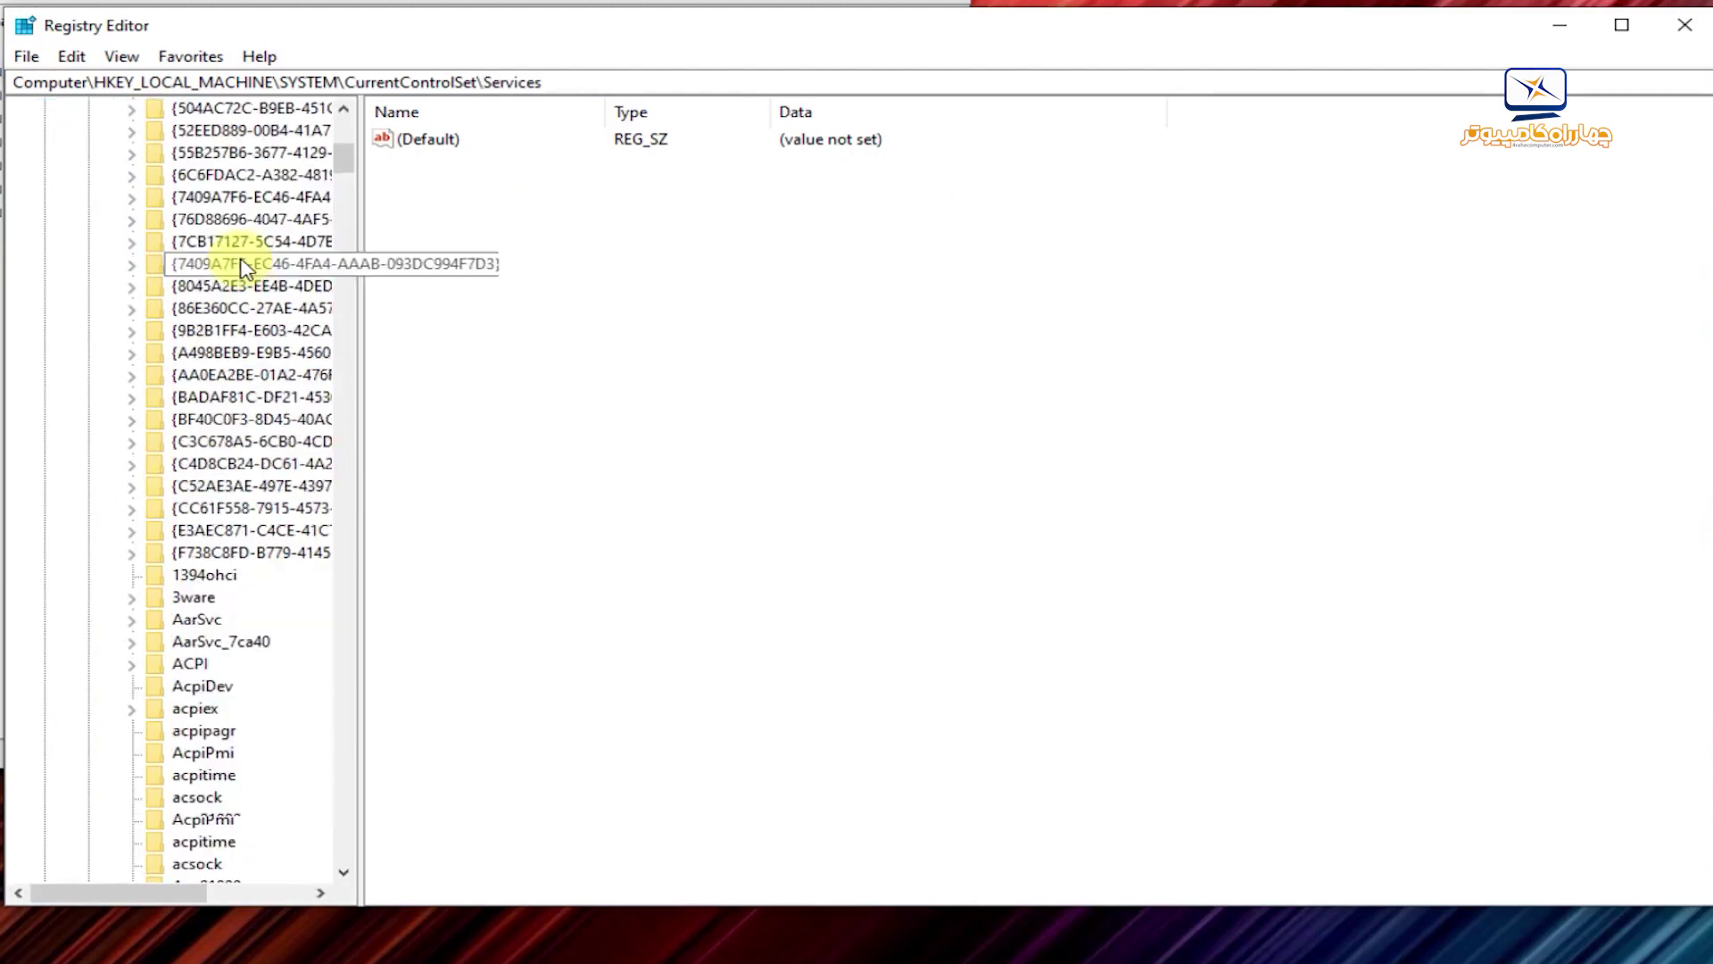
scroll(241, 325, down, 20)
scroll(232, 348, down, 1)
scroll(205, 402, up, 1)
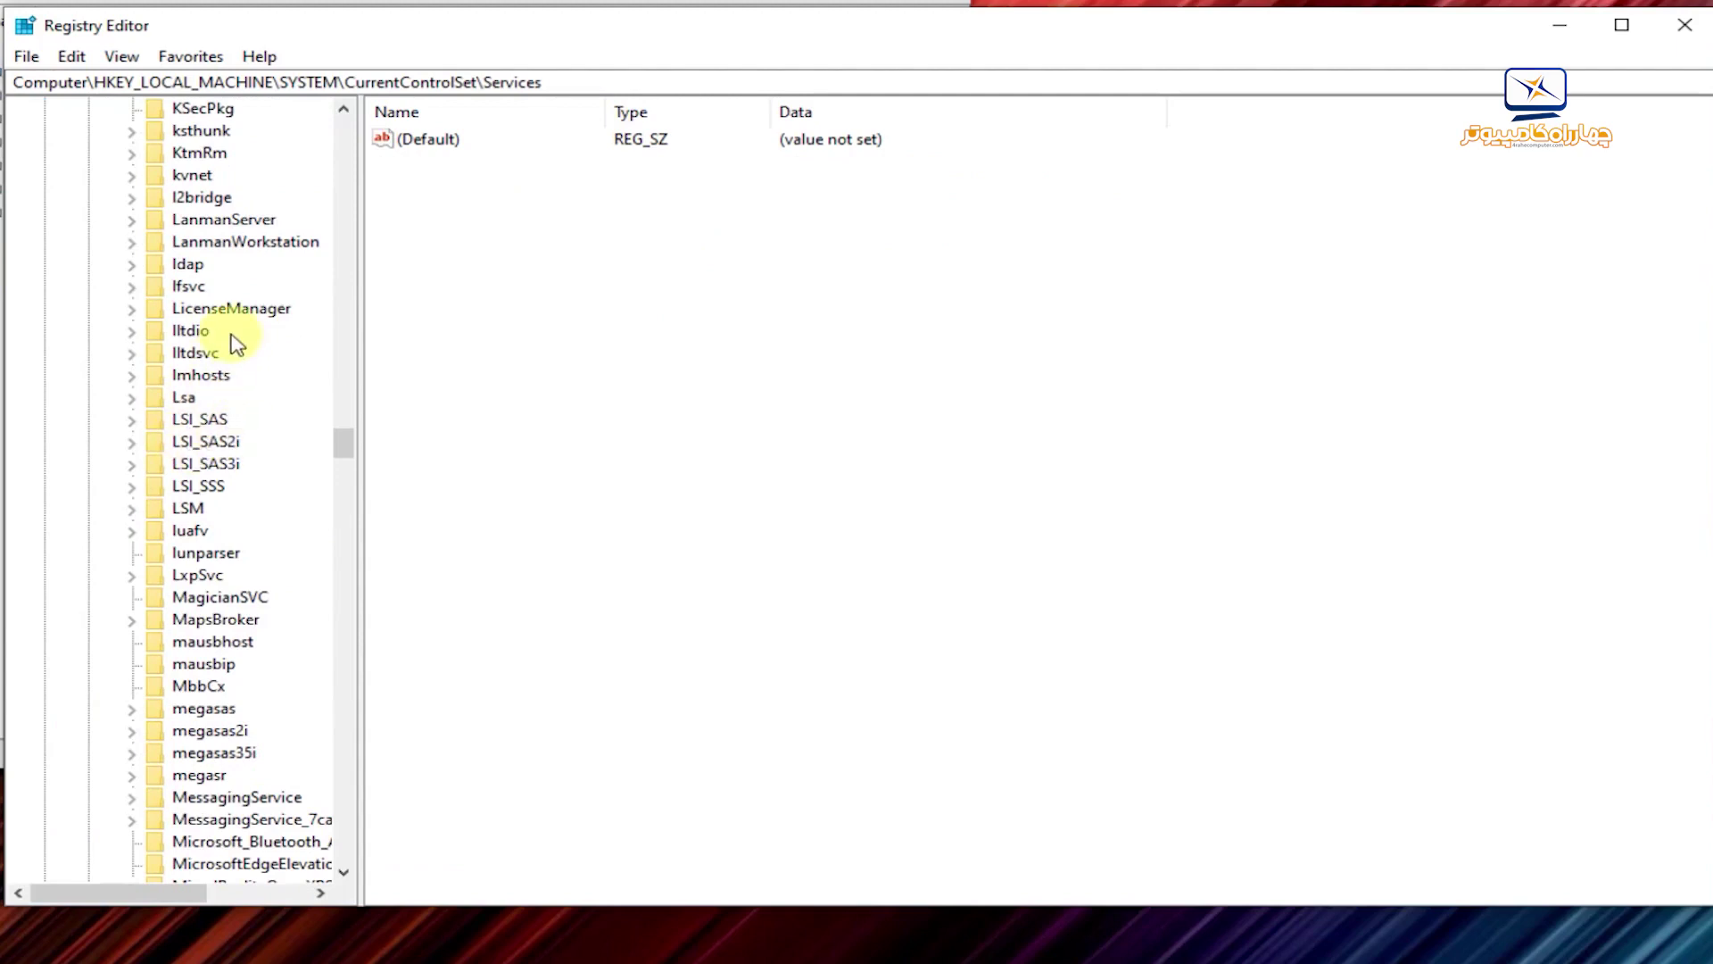
click(225, 224)
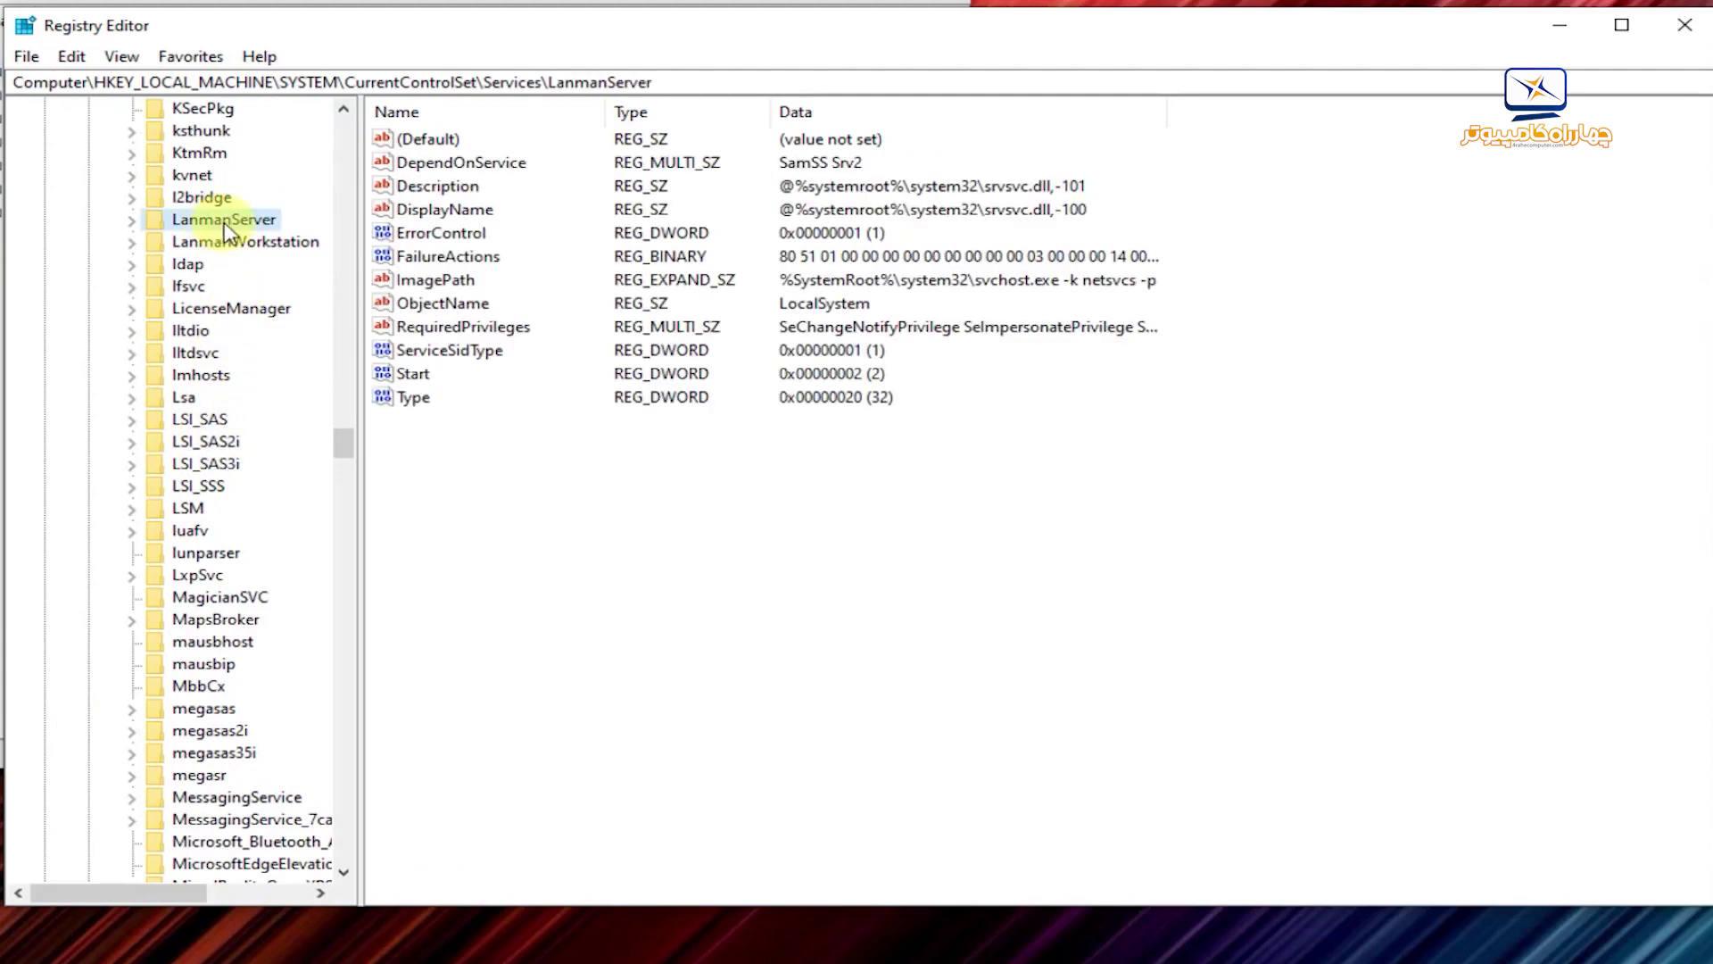
double_click(230, 231)
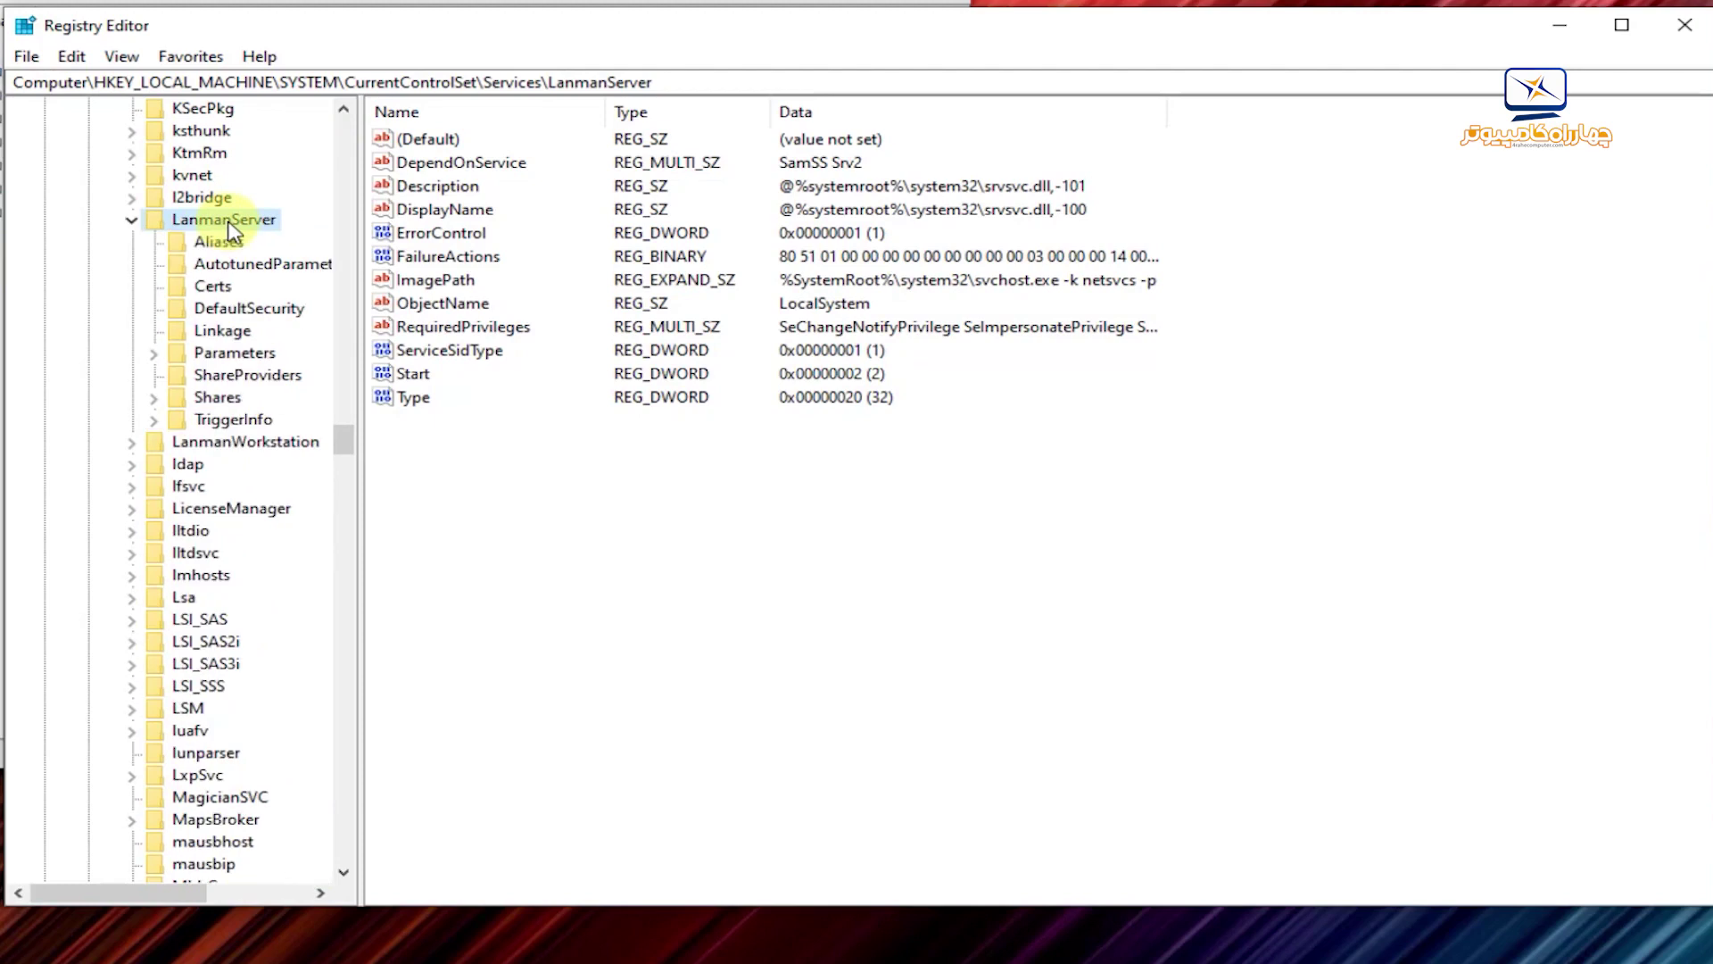
click(227, 355)
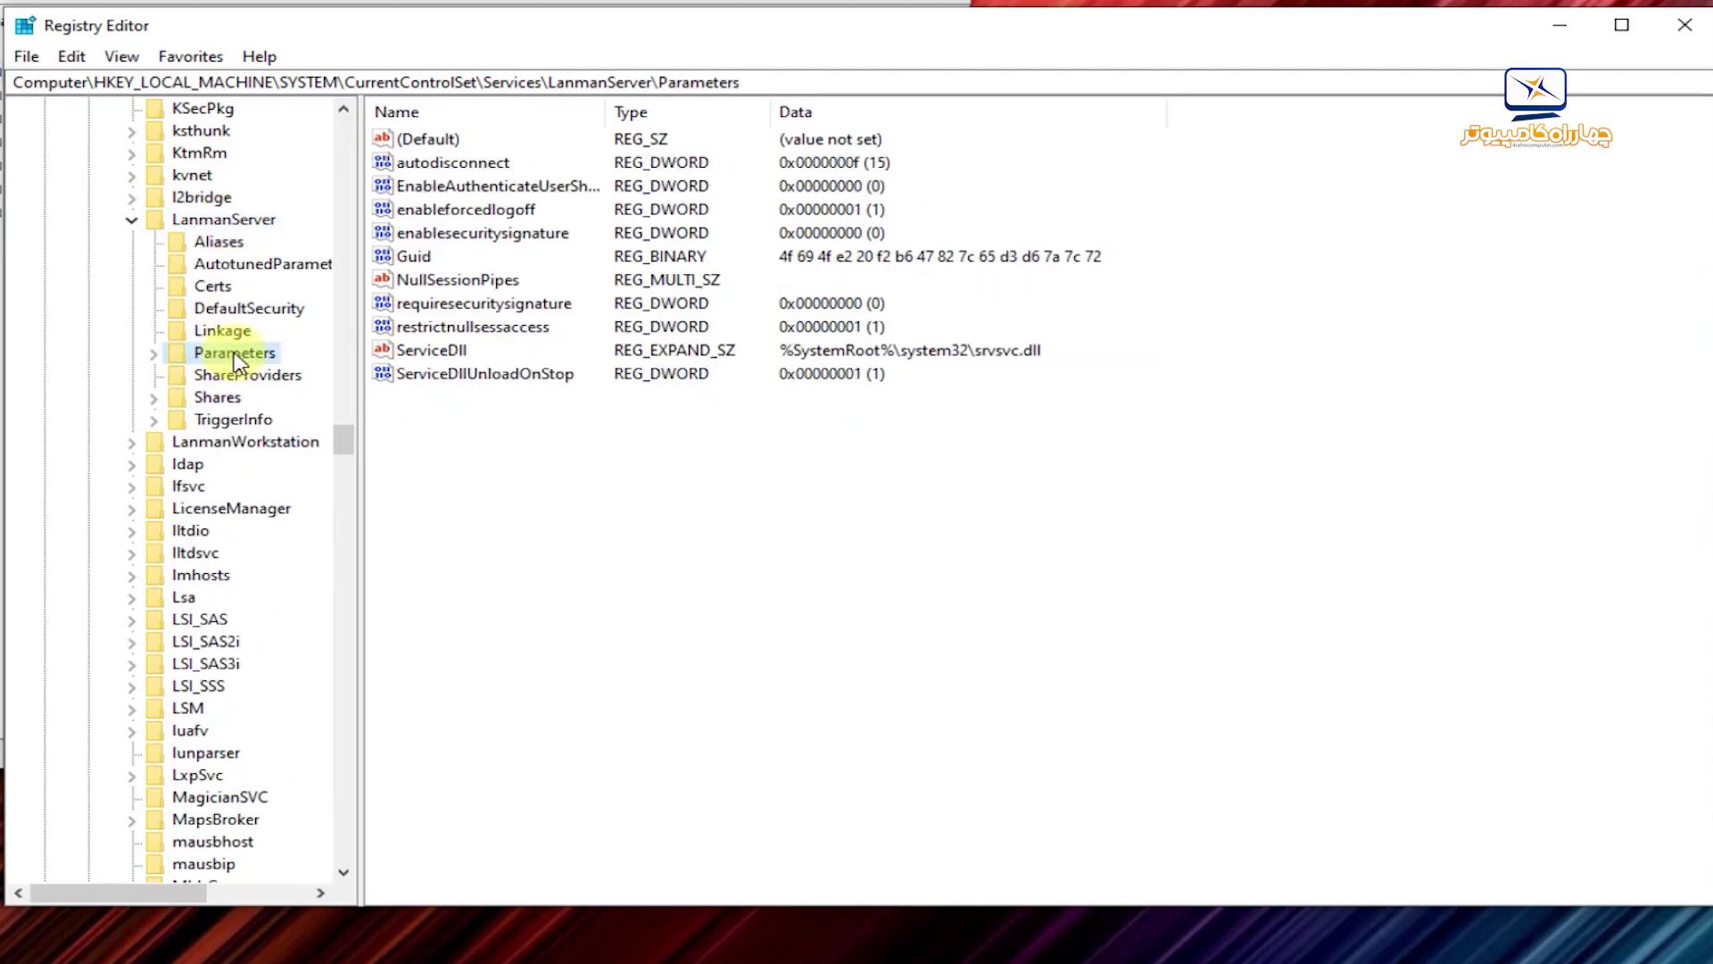
double_click(235, 356)
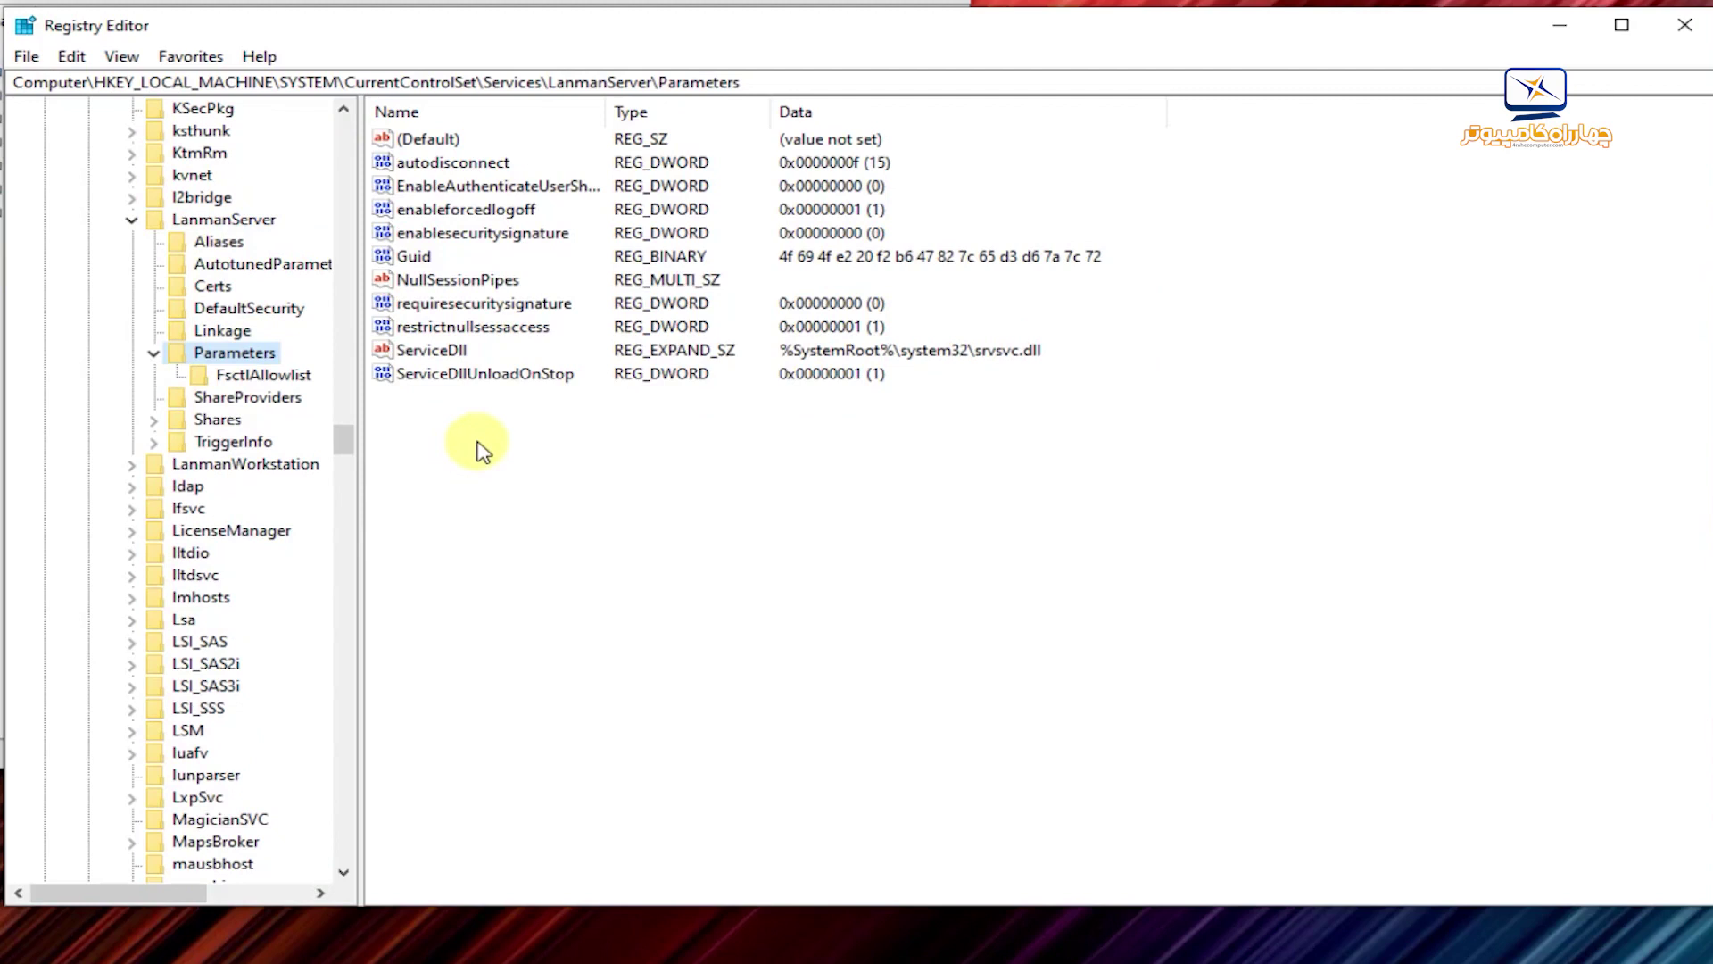
Step: Create a DWORD (32-bit) value named AutoShareWks in the LanmanServer Parameters key
right_click(497, 455)
mouse_move(572, 477)
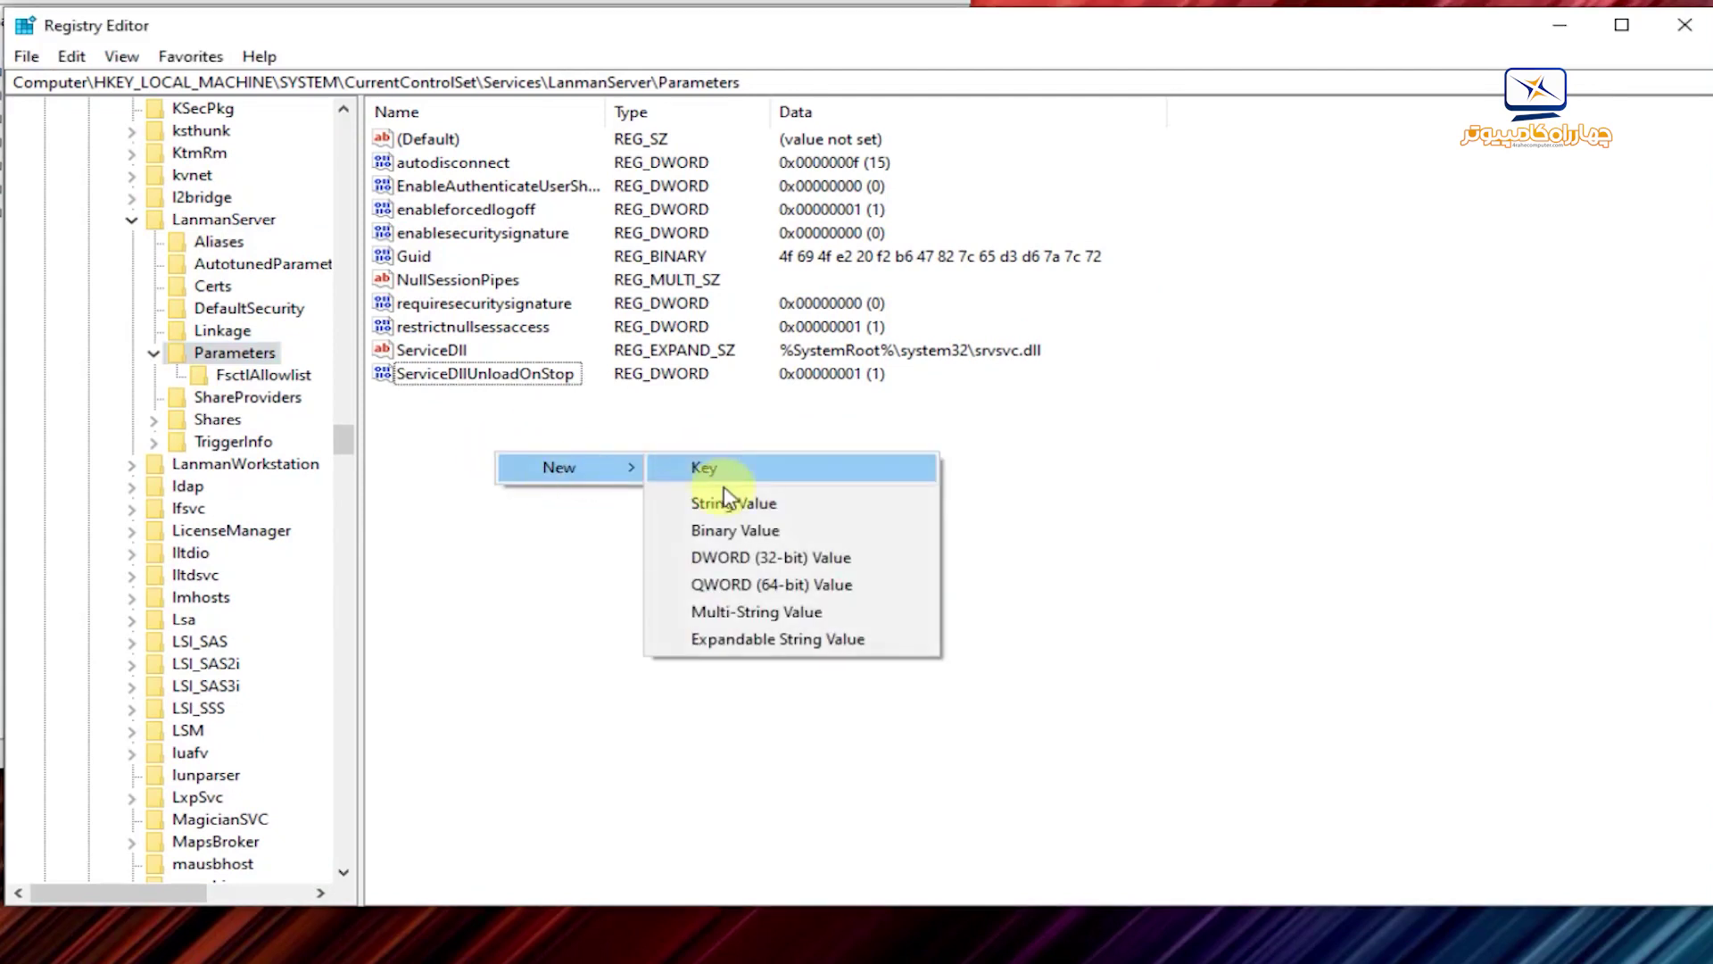
click(744, 558)
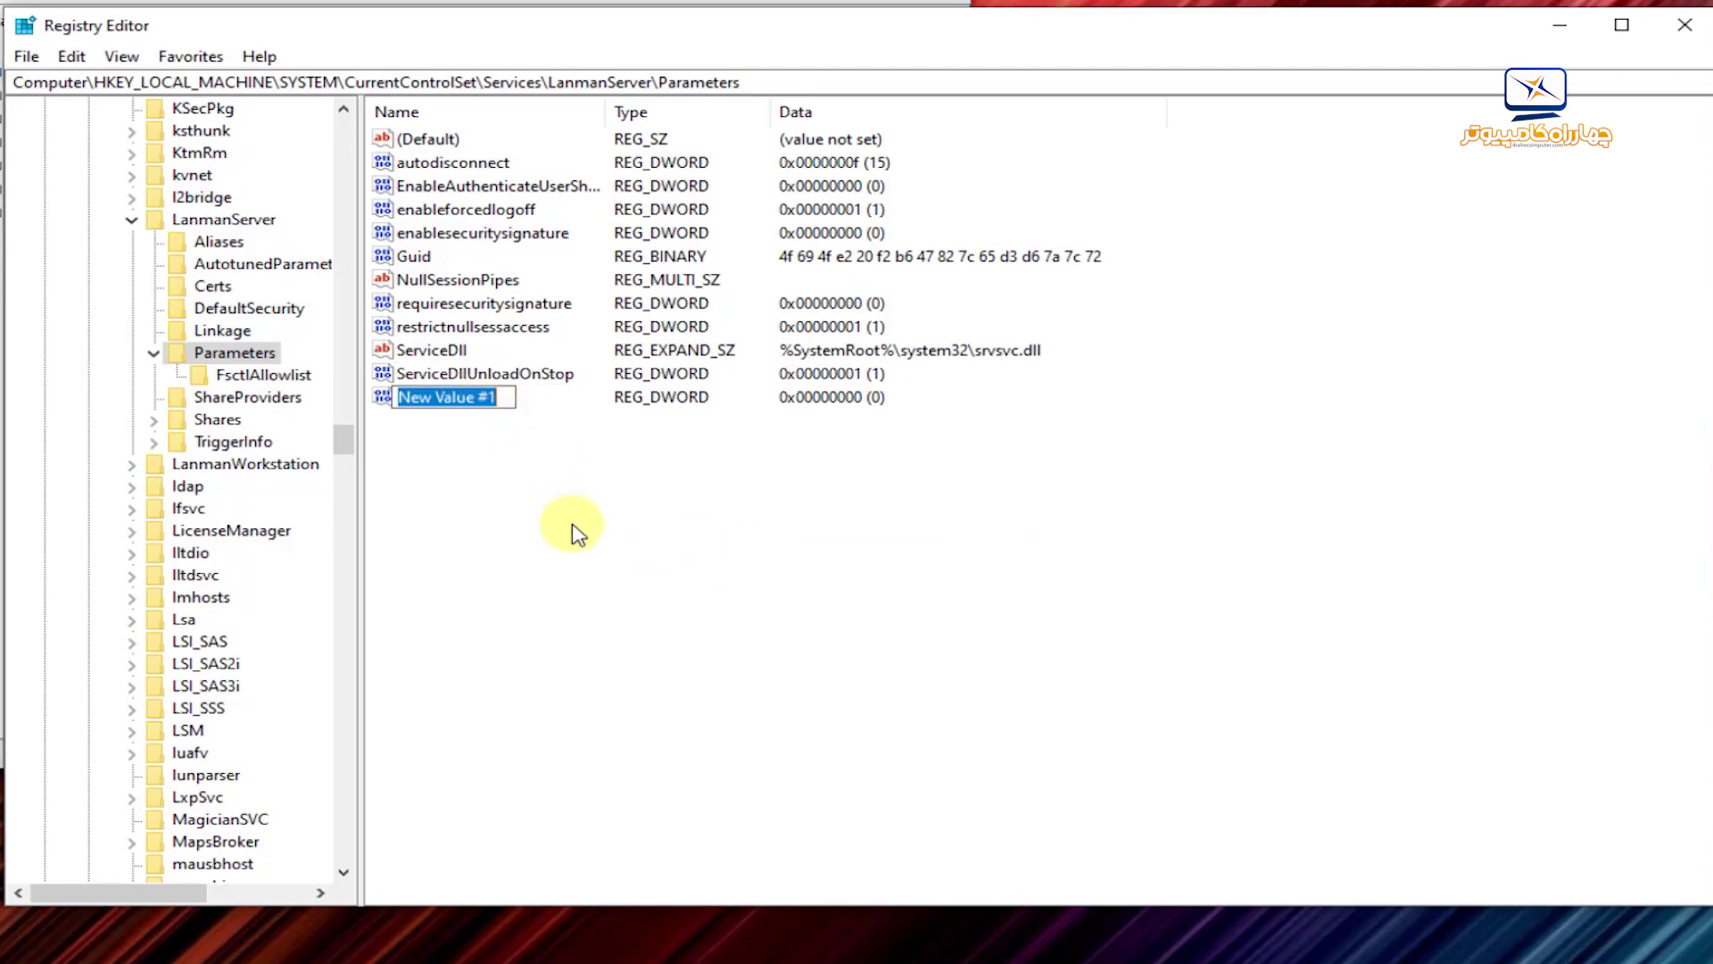
text(AutoShareWks)
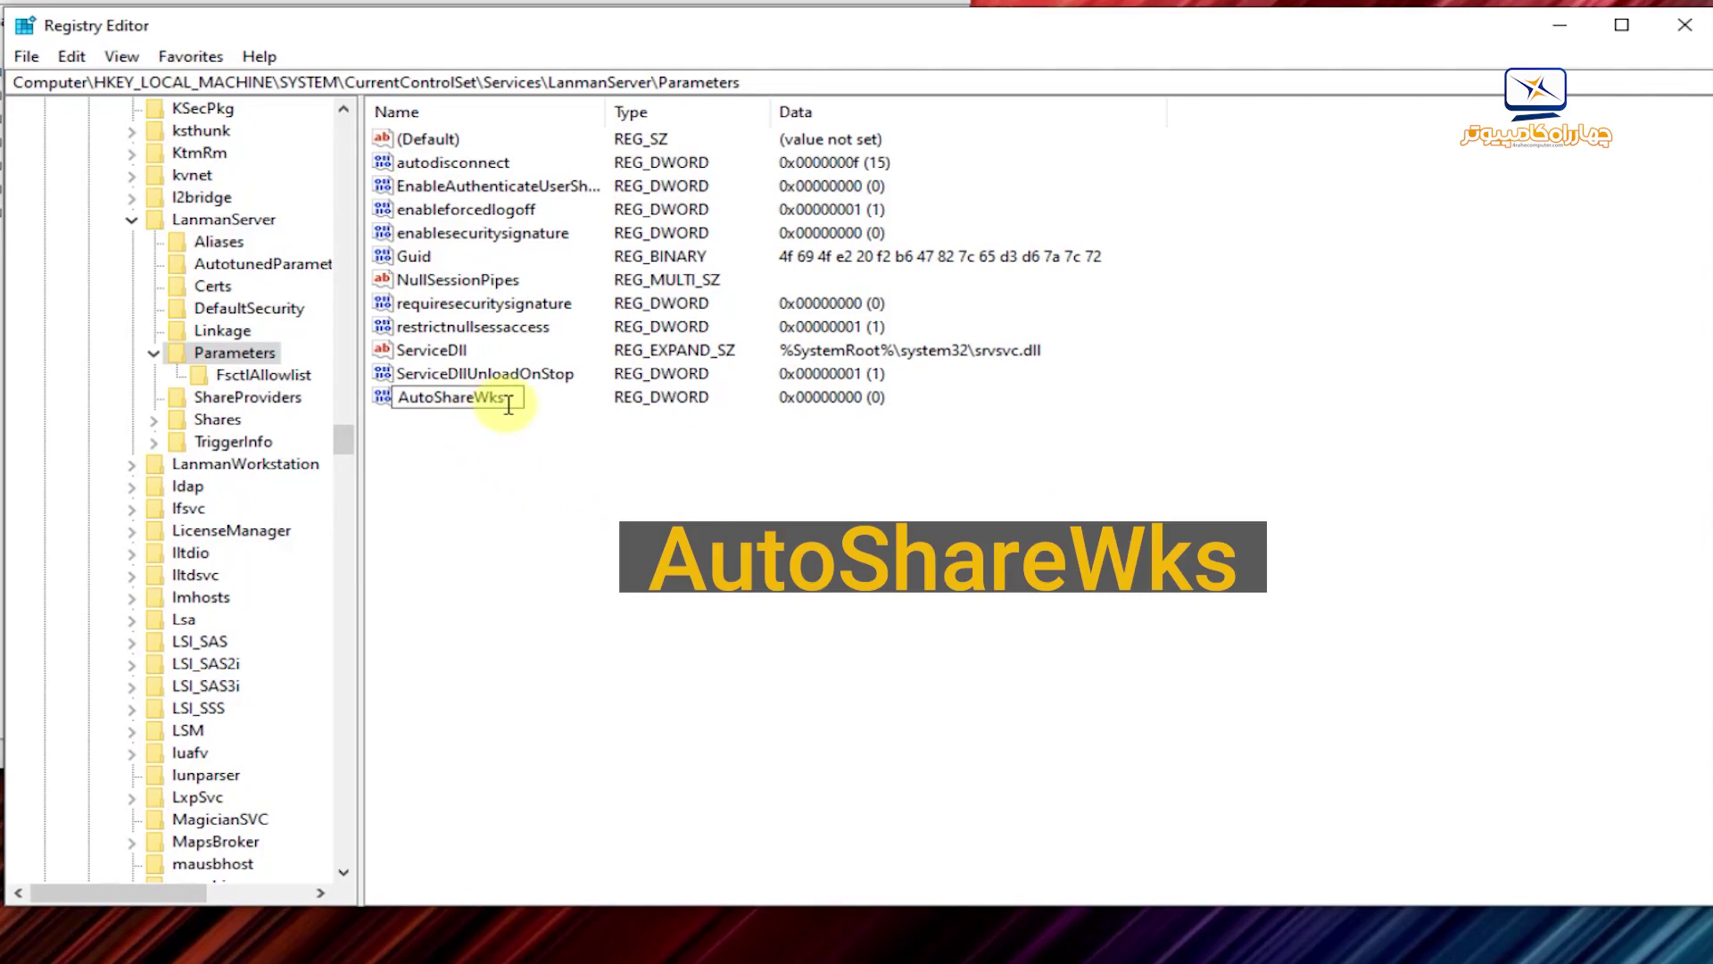
key(Return)
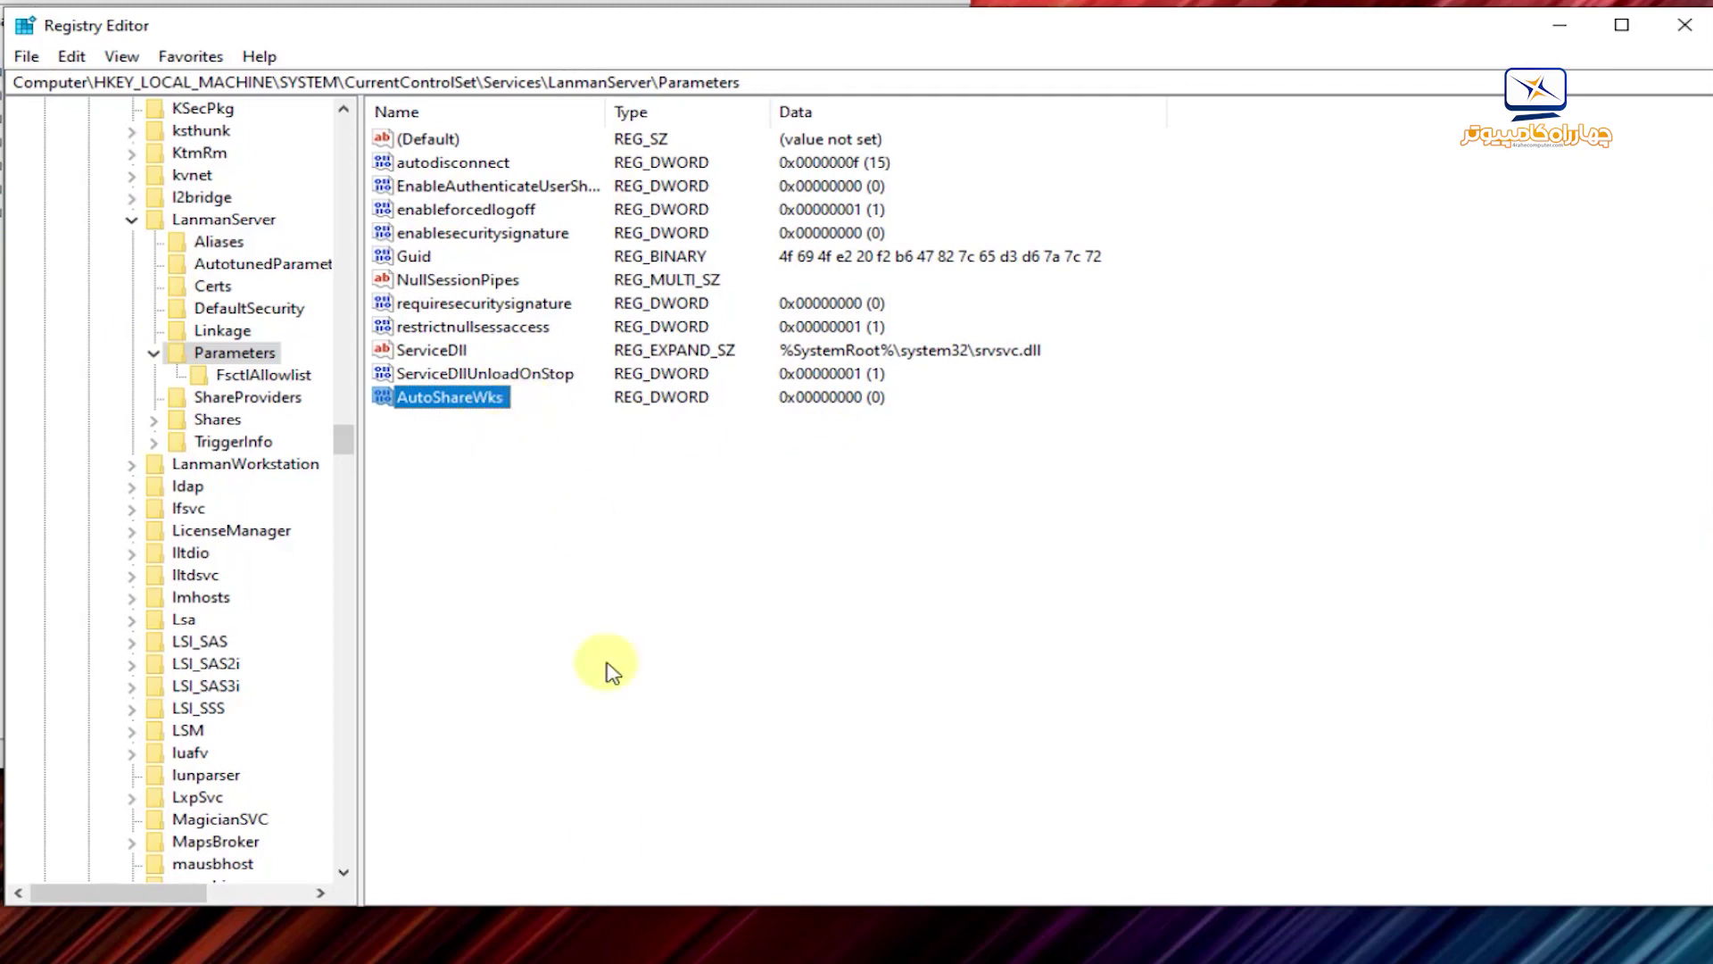
Step: Switch to the Services console by running services.msc
click(622, 957)
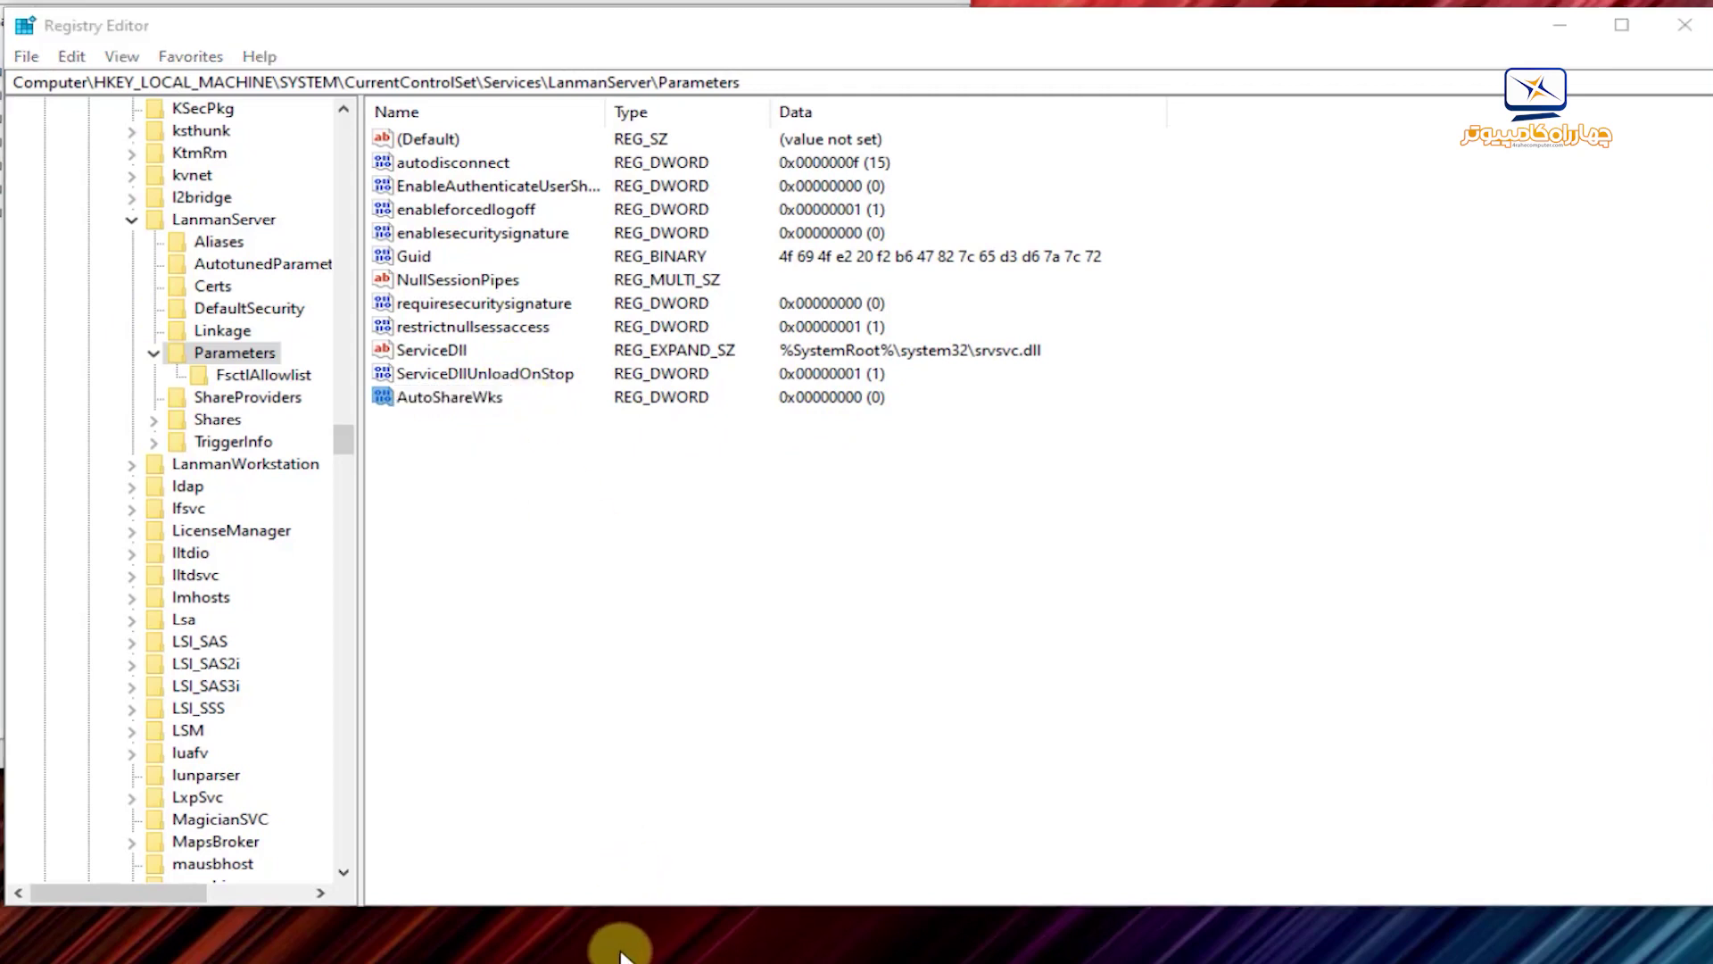
key(super+r)
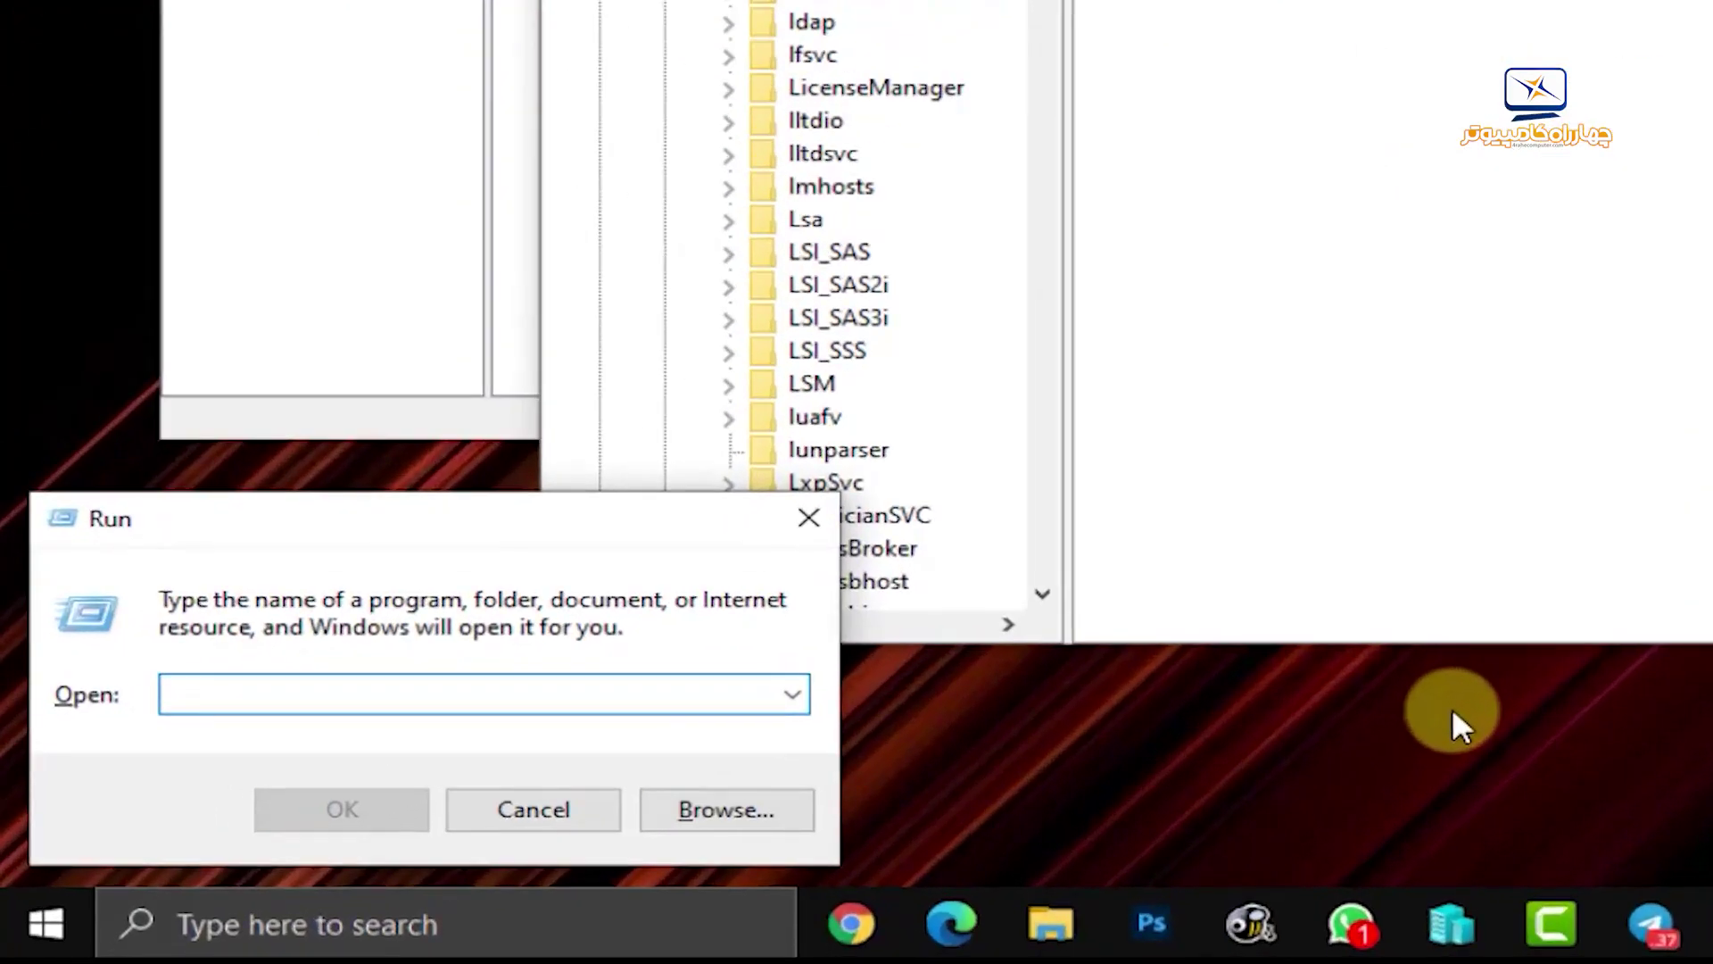
text(s)
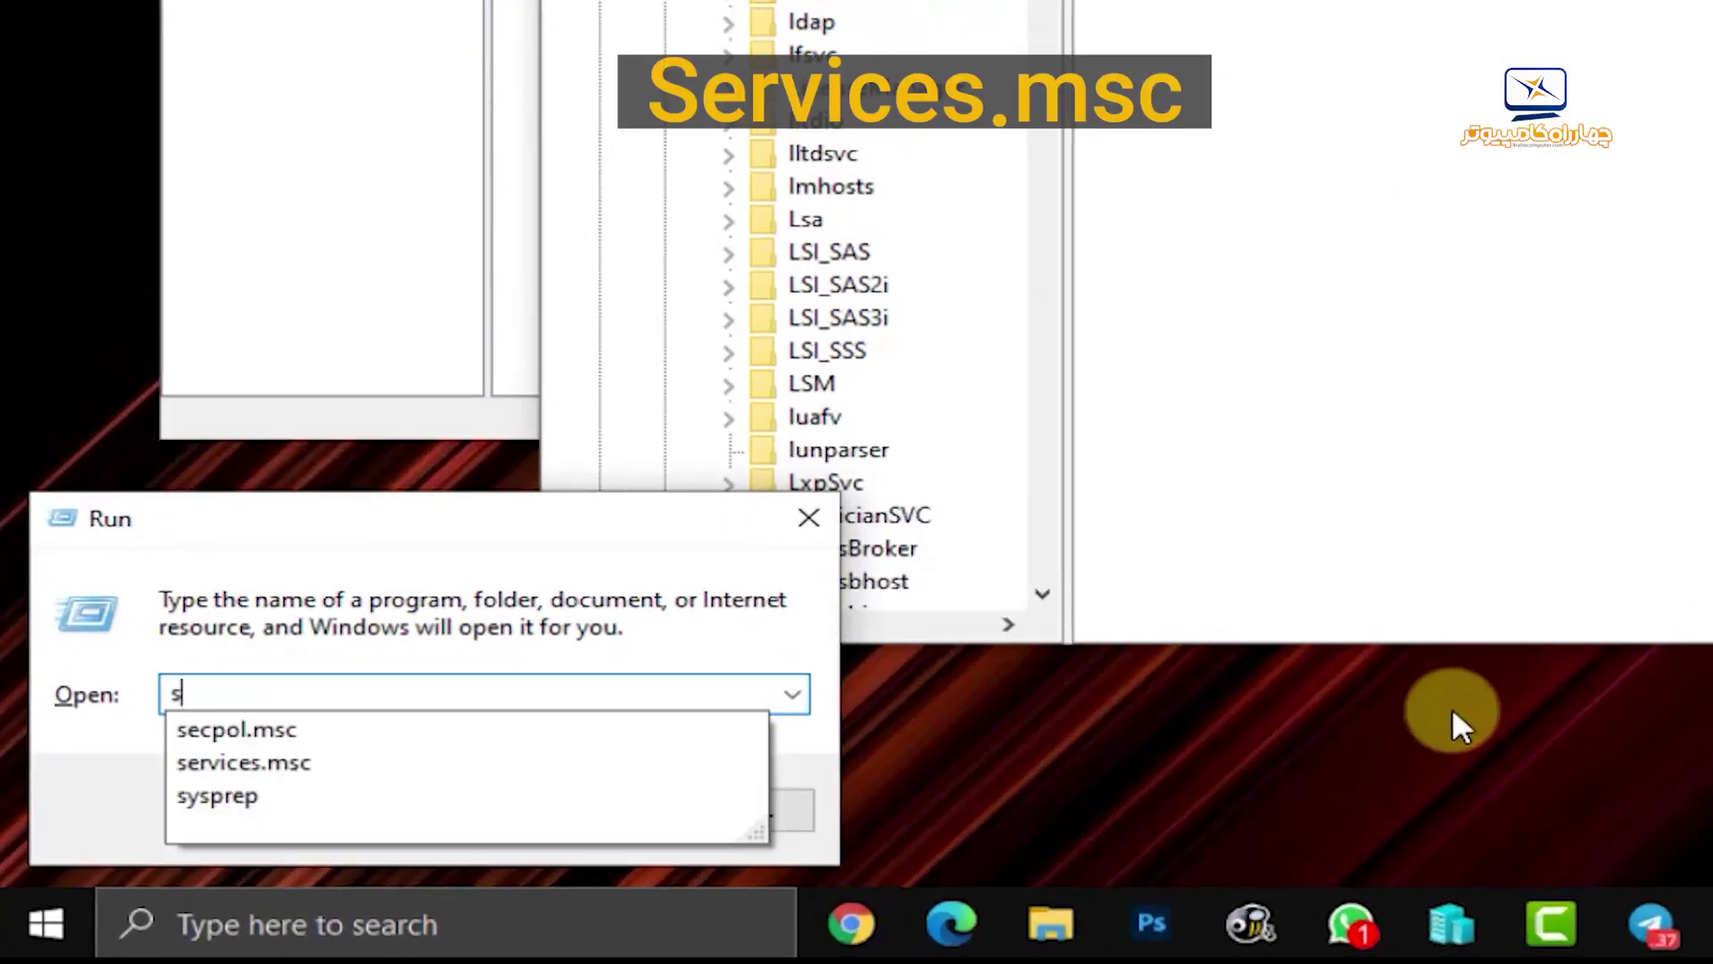
text(ervices.msc)
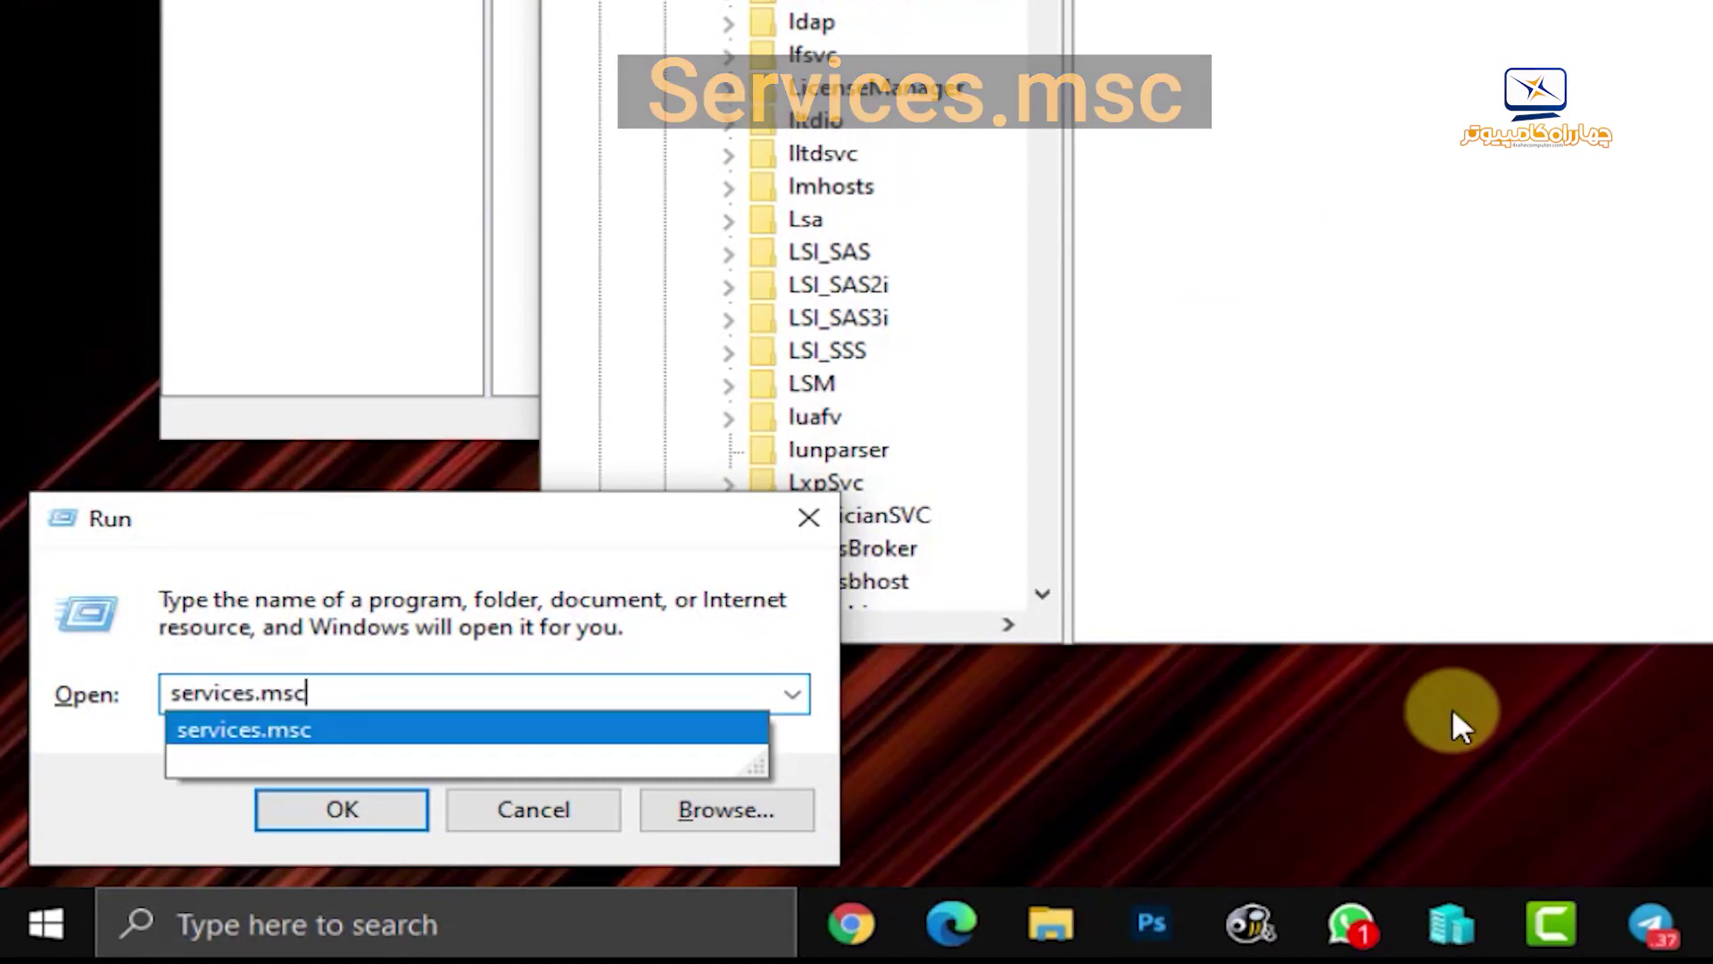
key(Return)
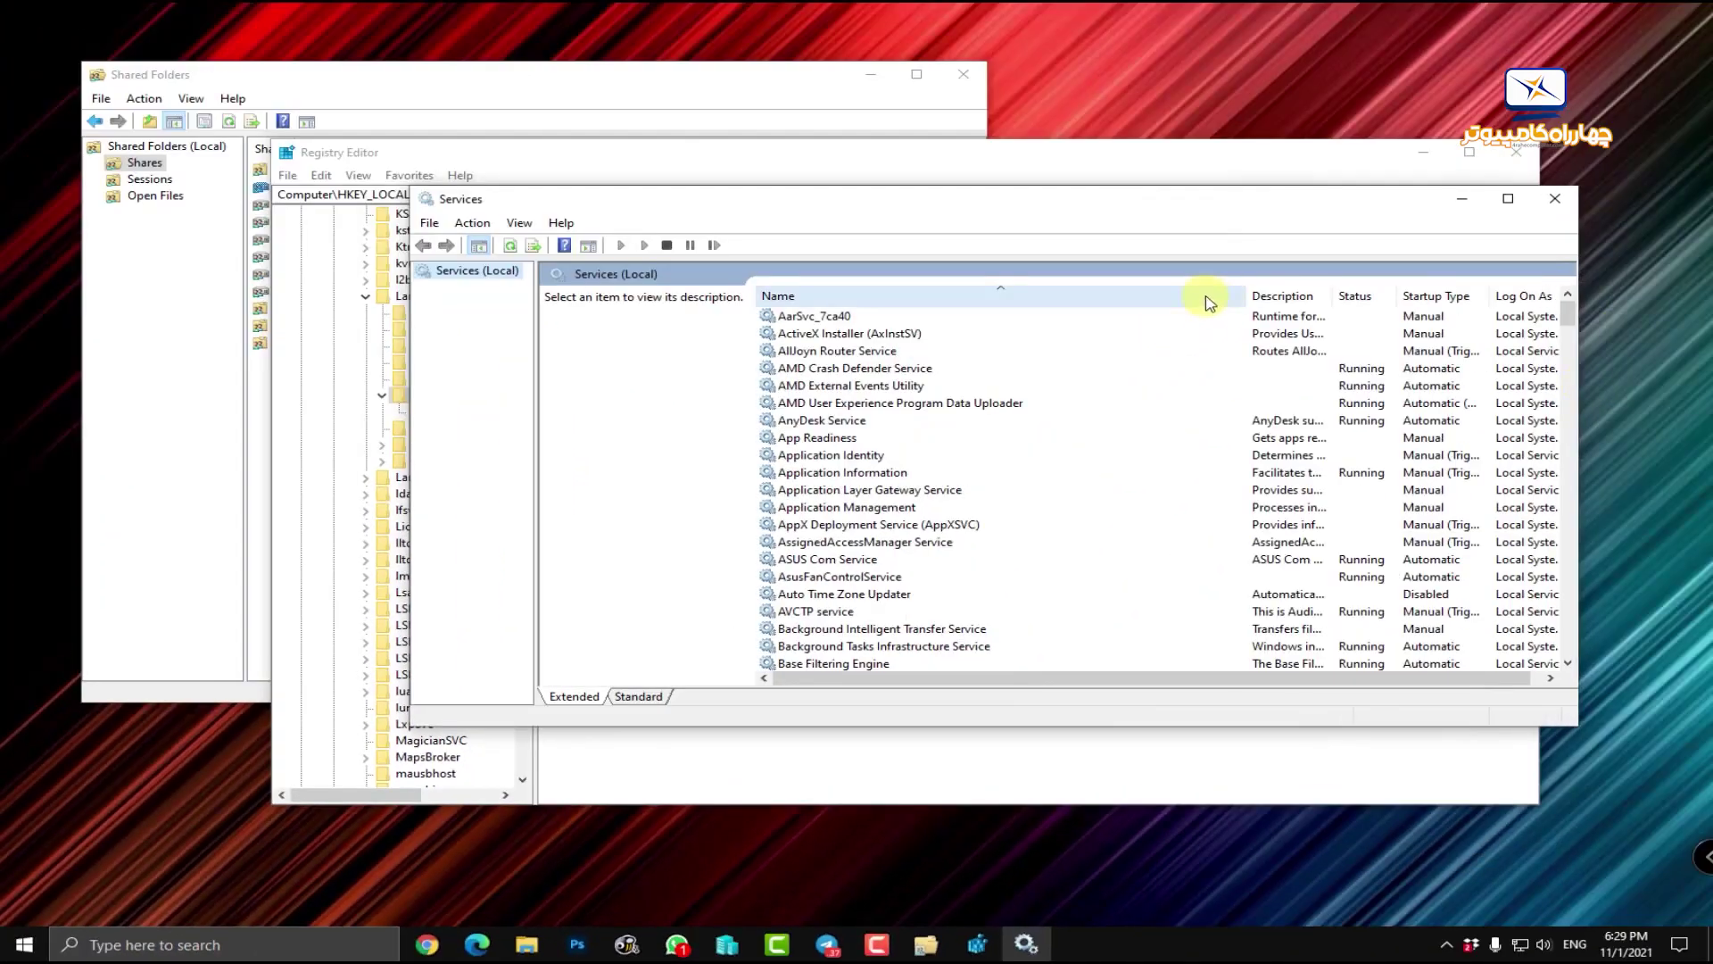
Step: Narrow the service list's Name column, find the Server service and inspect the service name in its properties
drag(1250, 296, 1072, 315)
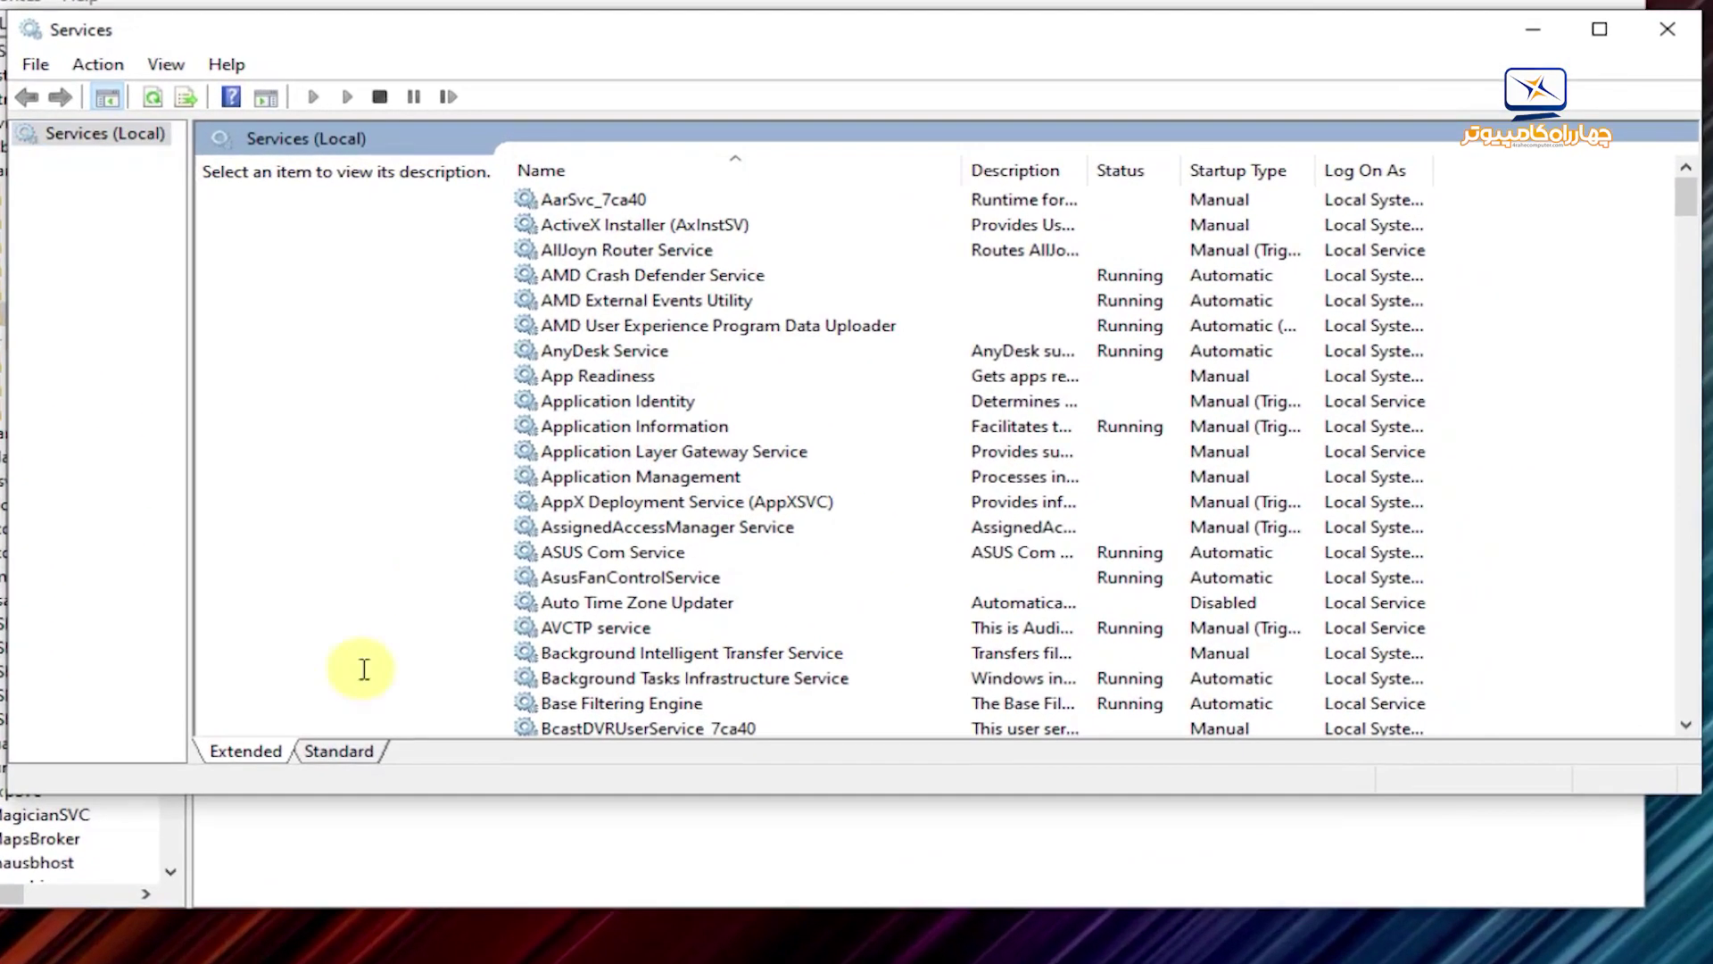
click(724, 557)
key(s)
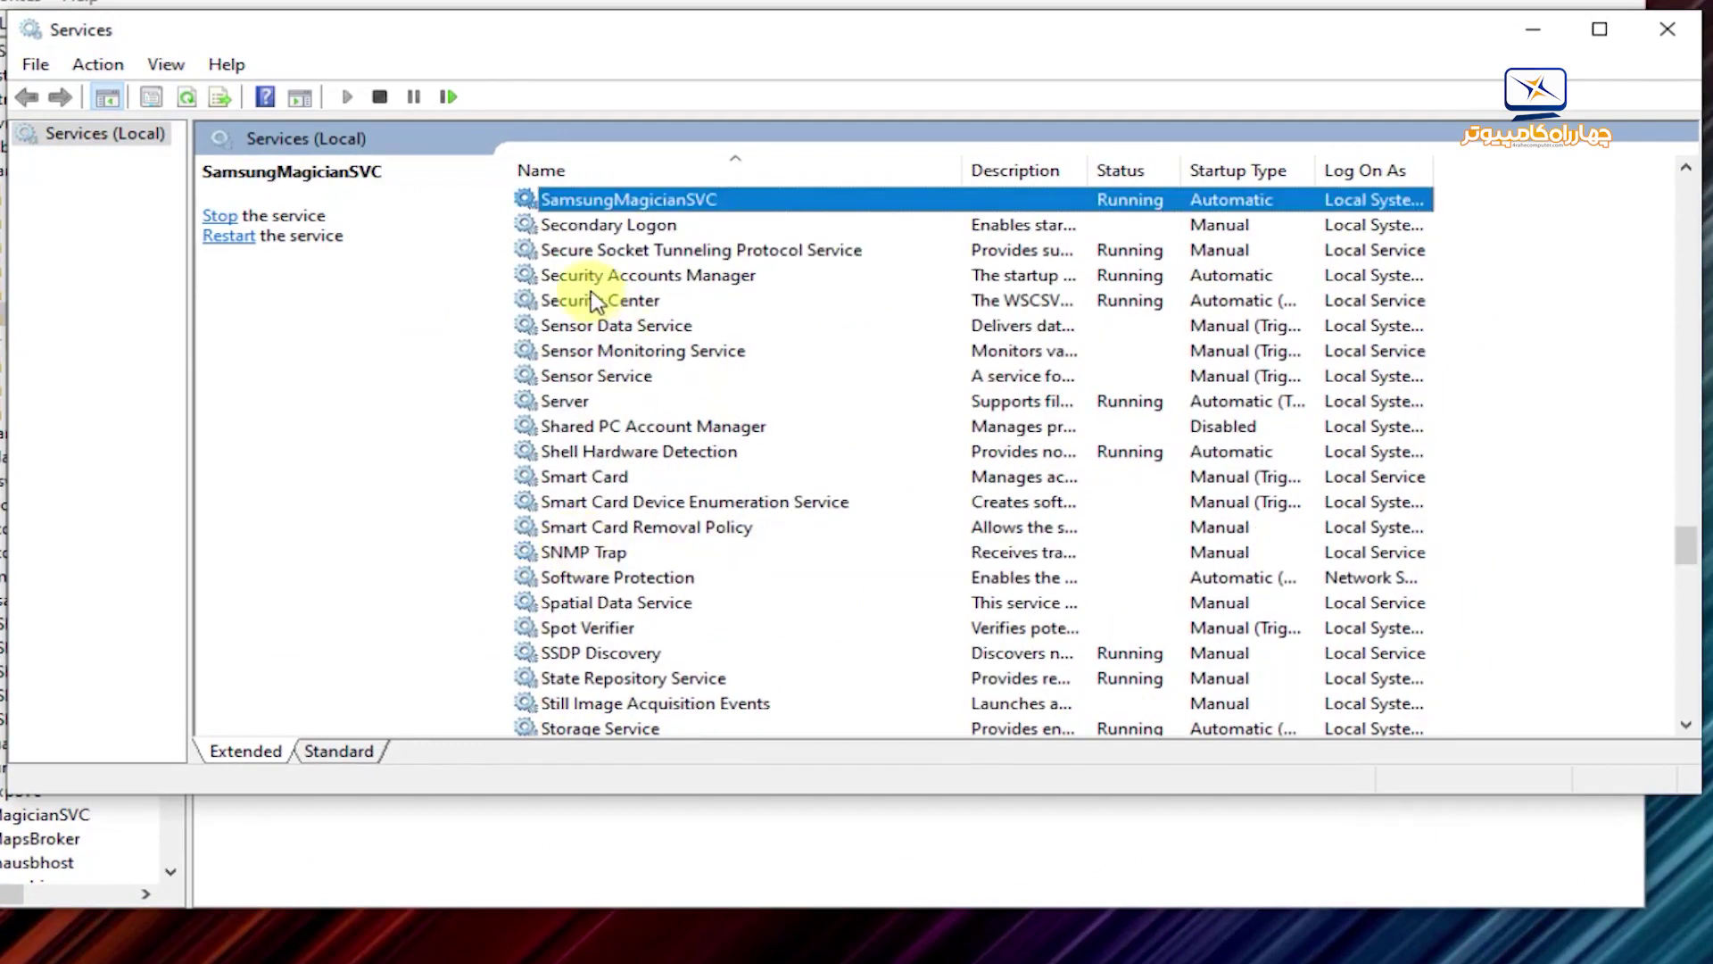
click(578, 400)
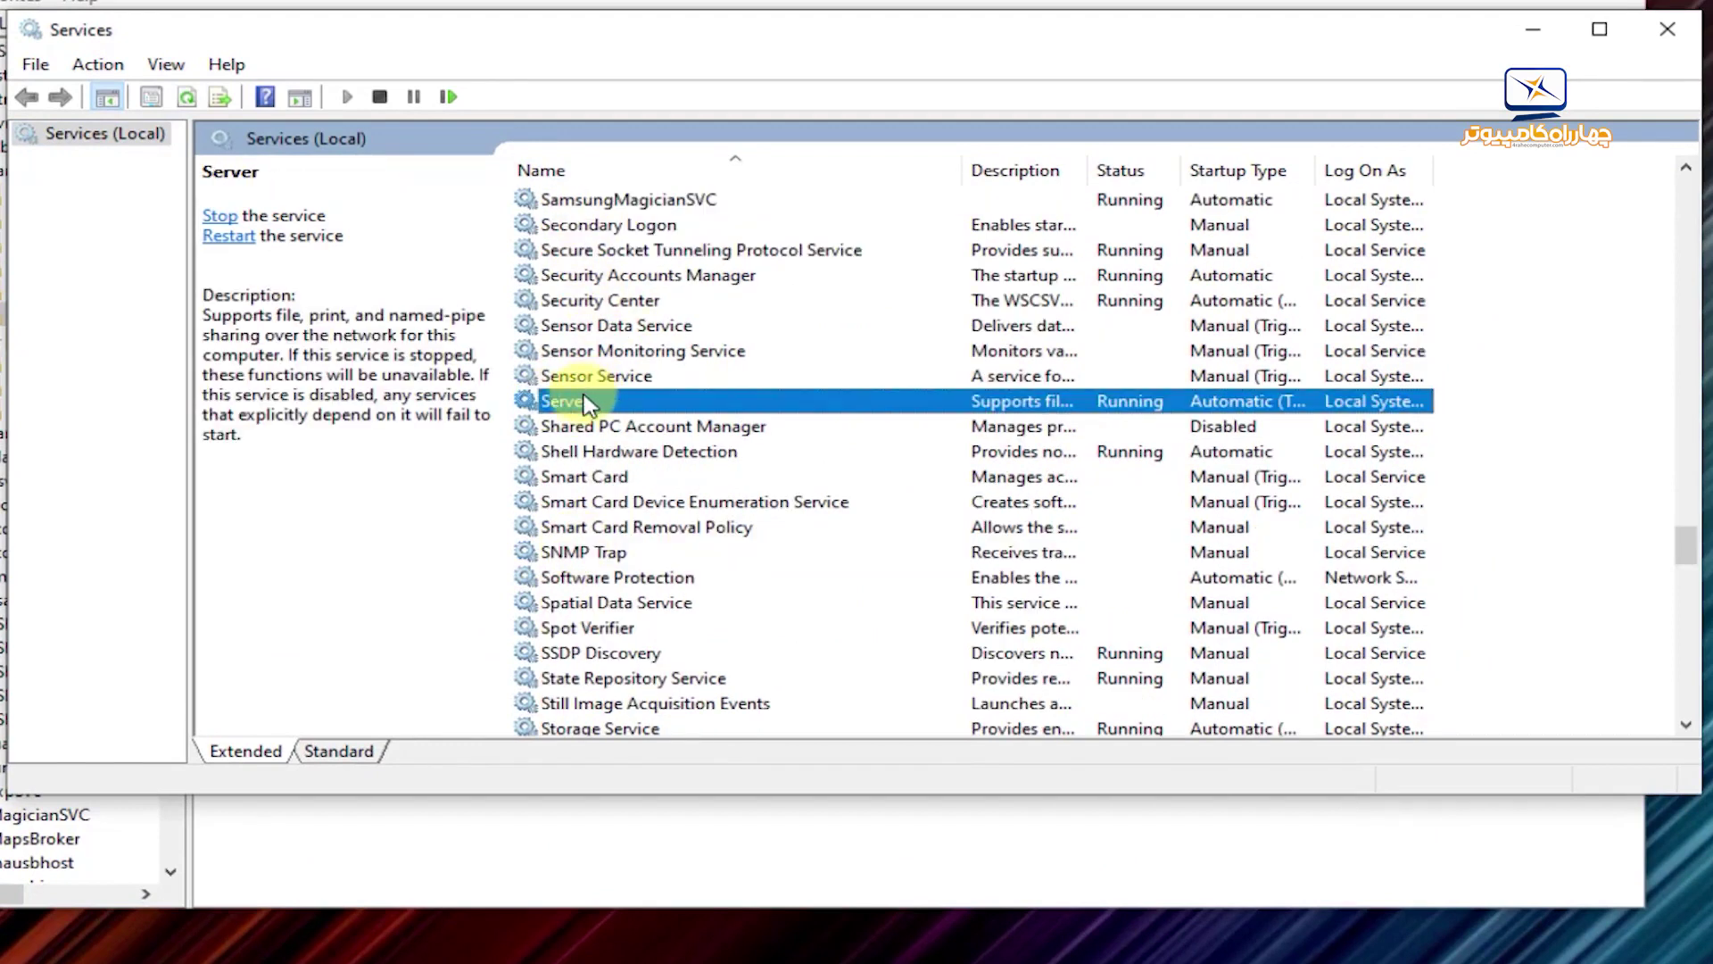
double_click(589, 400)
click(761, 203)
drag(729, 204, 819, 204)
click(818, 203)
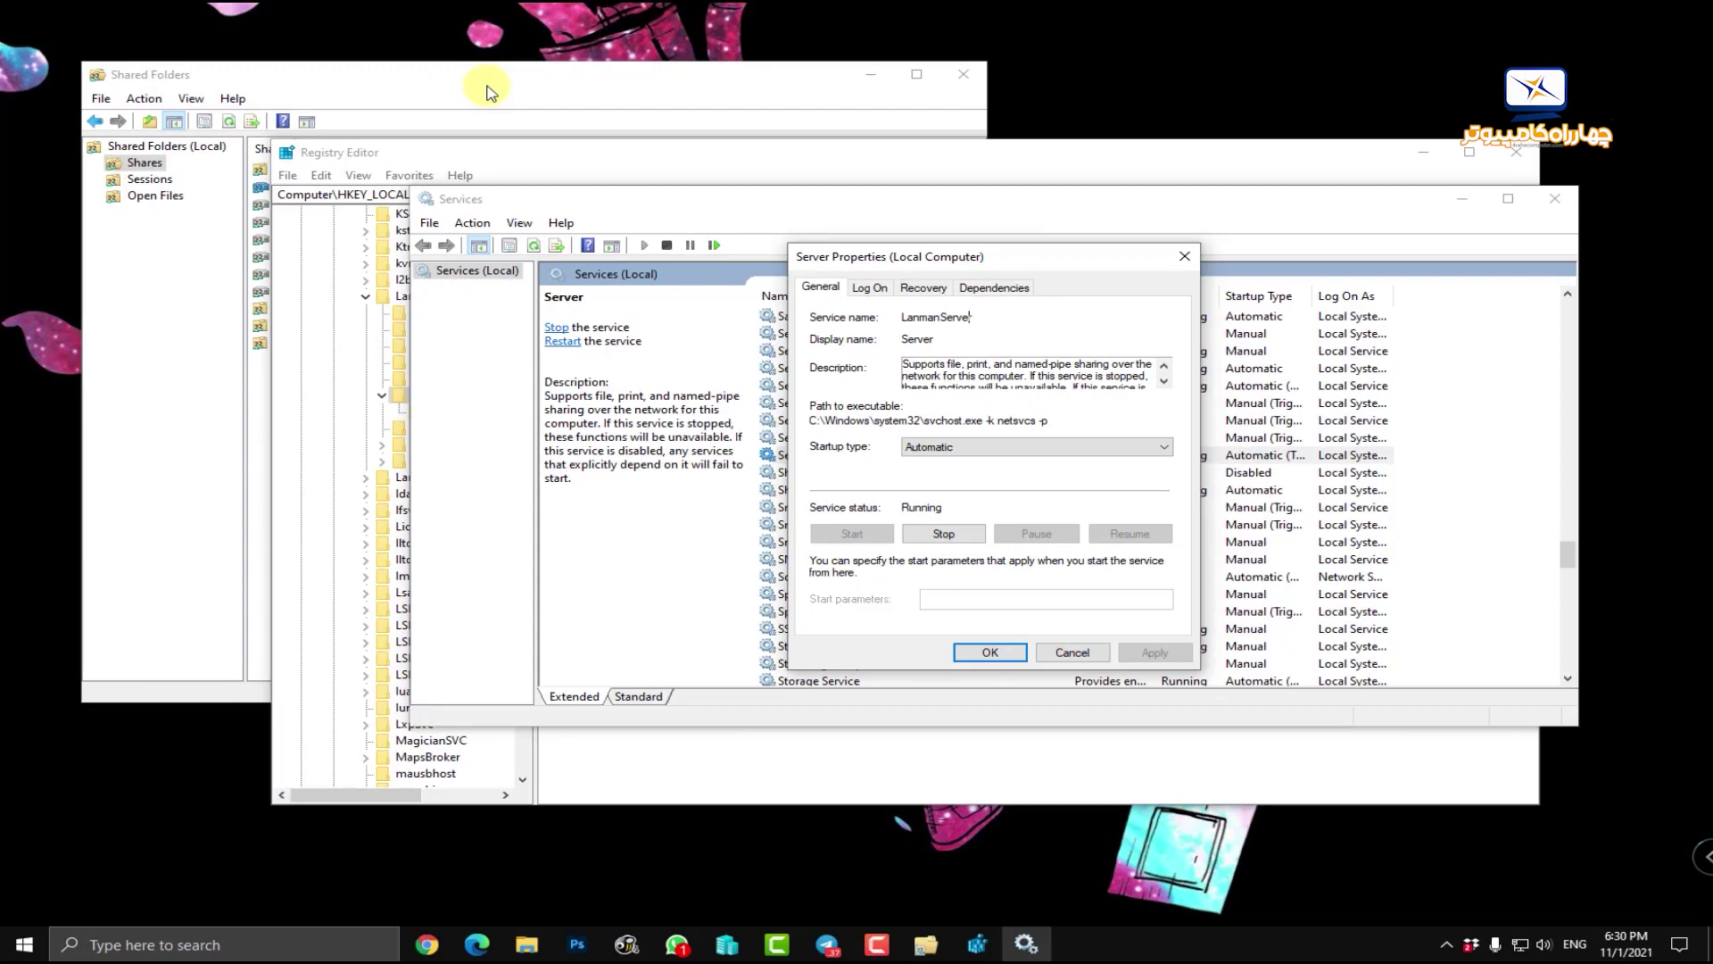
Step: Close the Server service's properties and restart the Server service
click(489, 92)
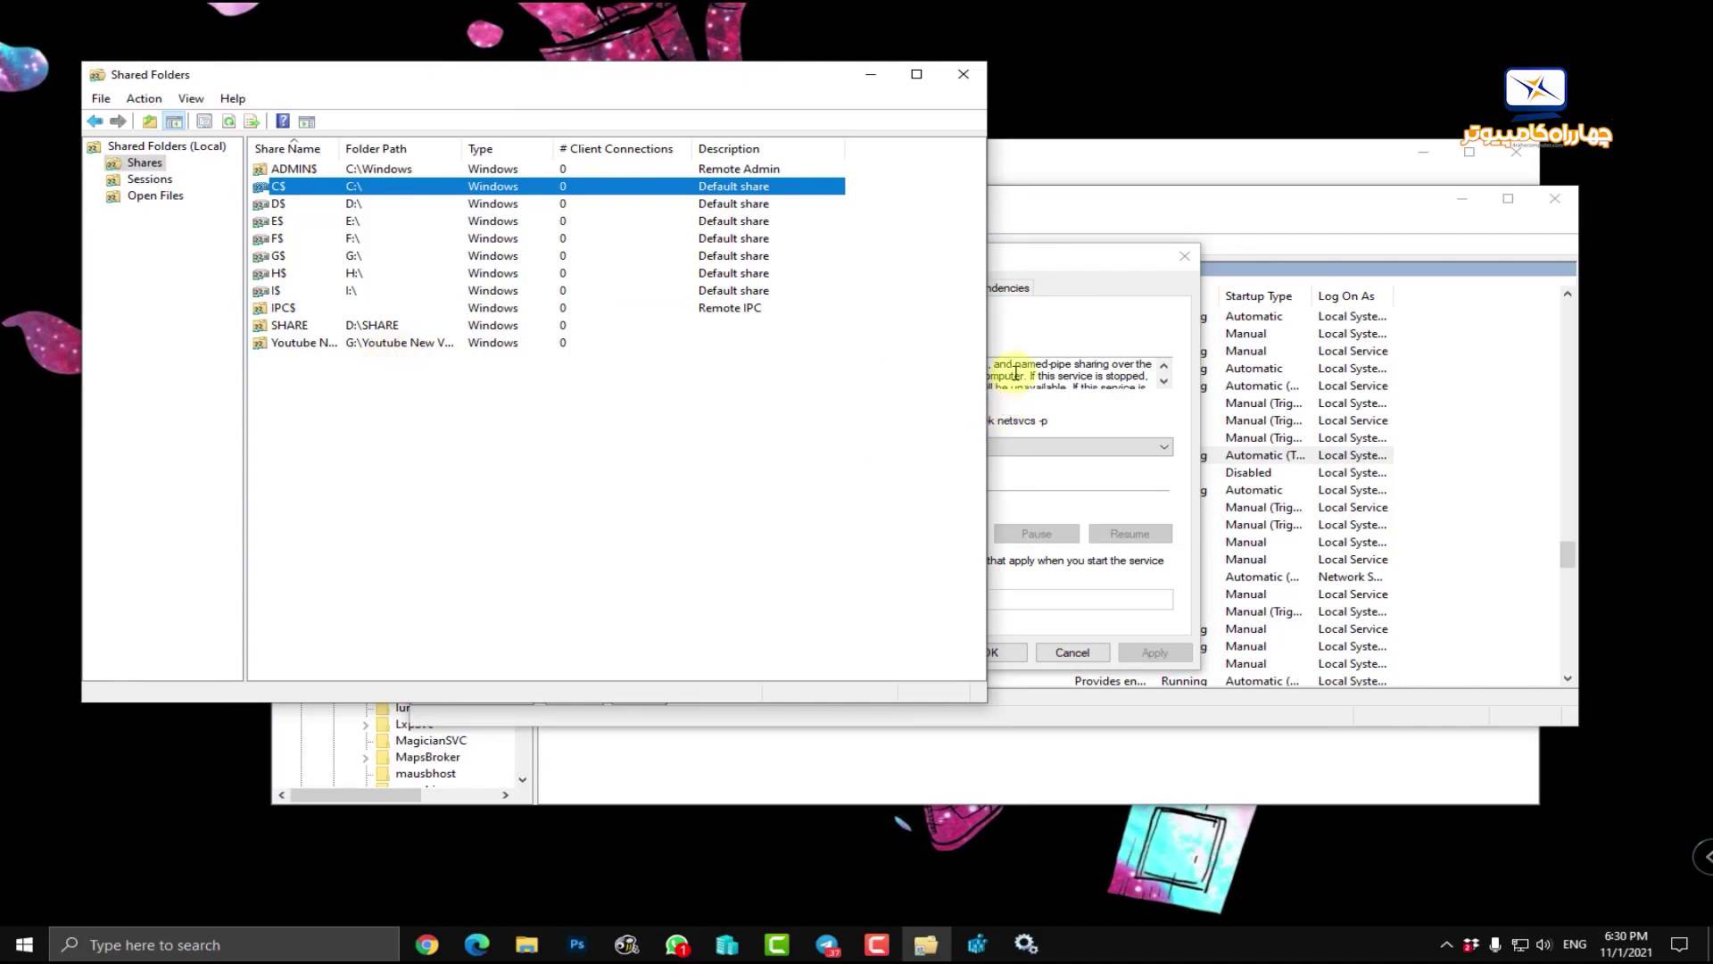
click(1098, 293)
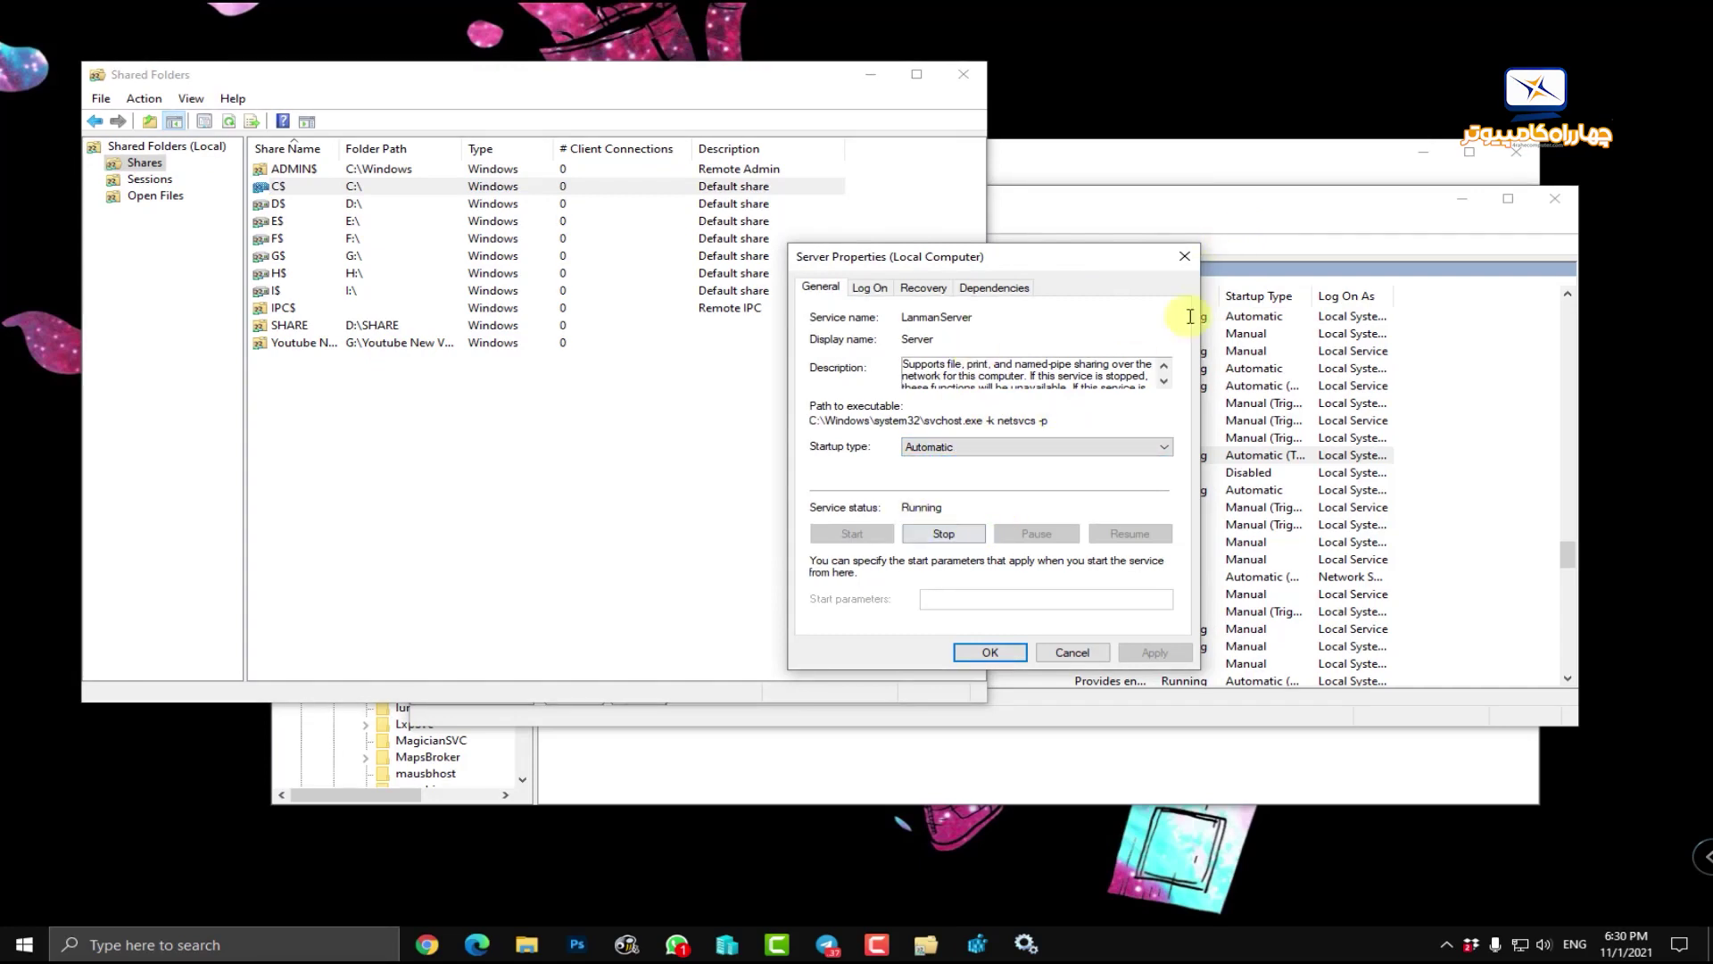
click(1184, 256)
click(1122, 460)
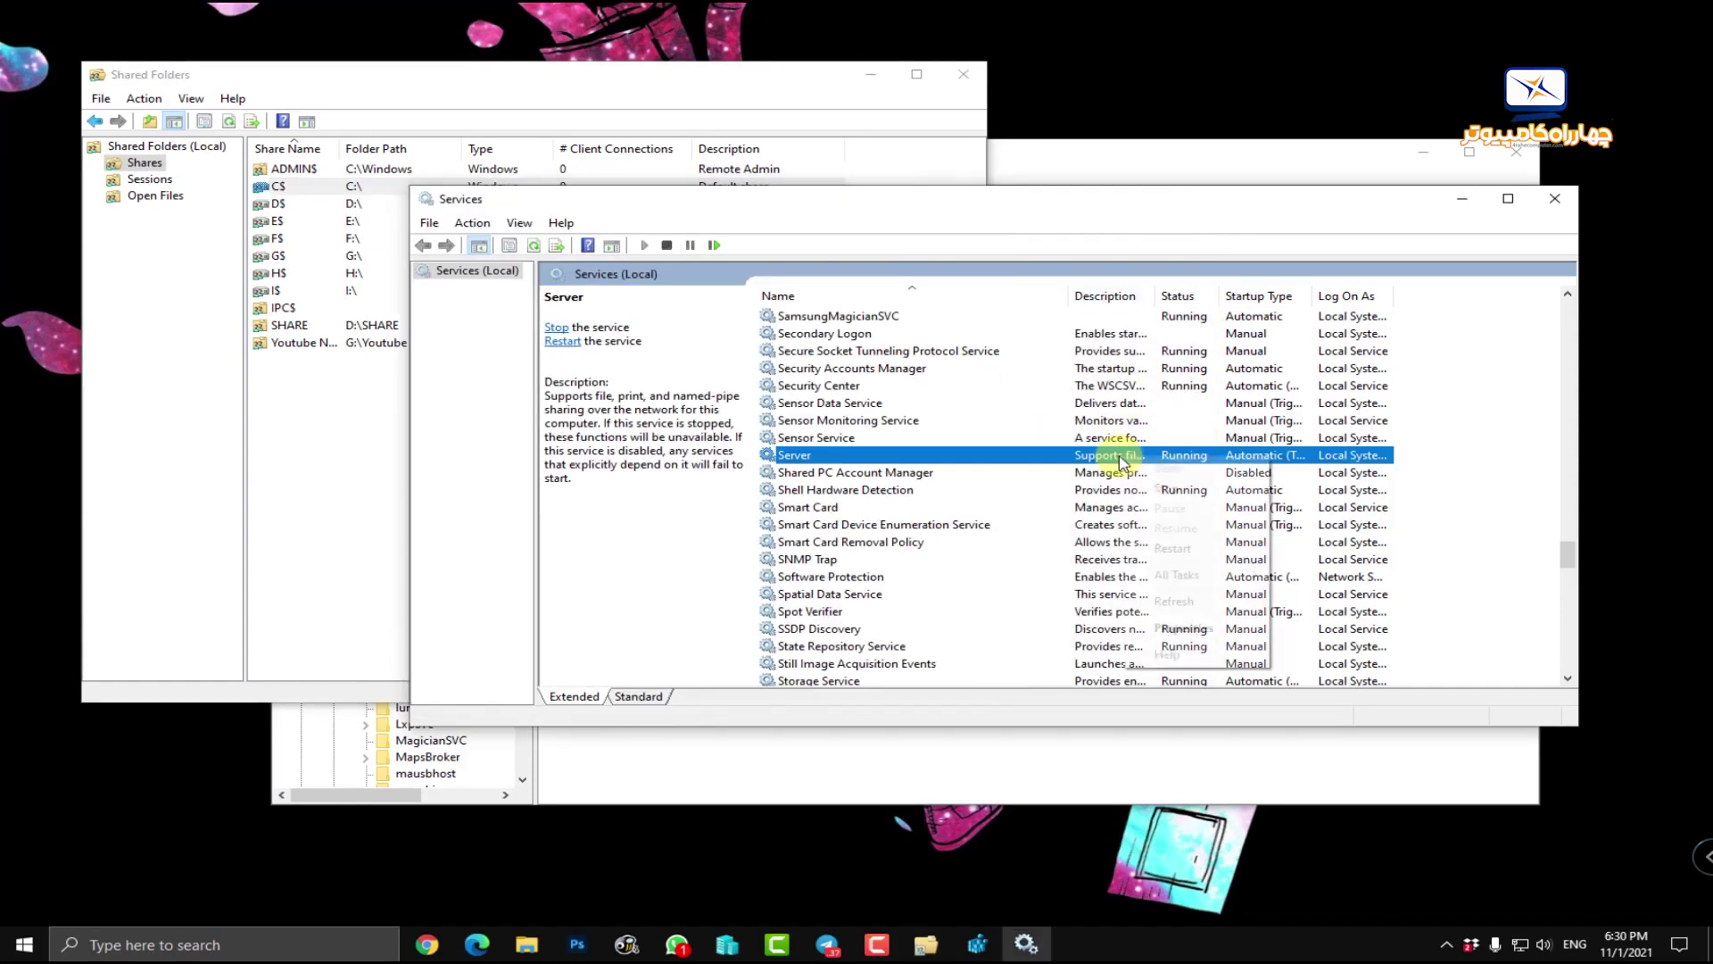
click(1173, 548)
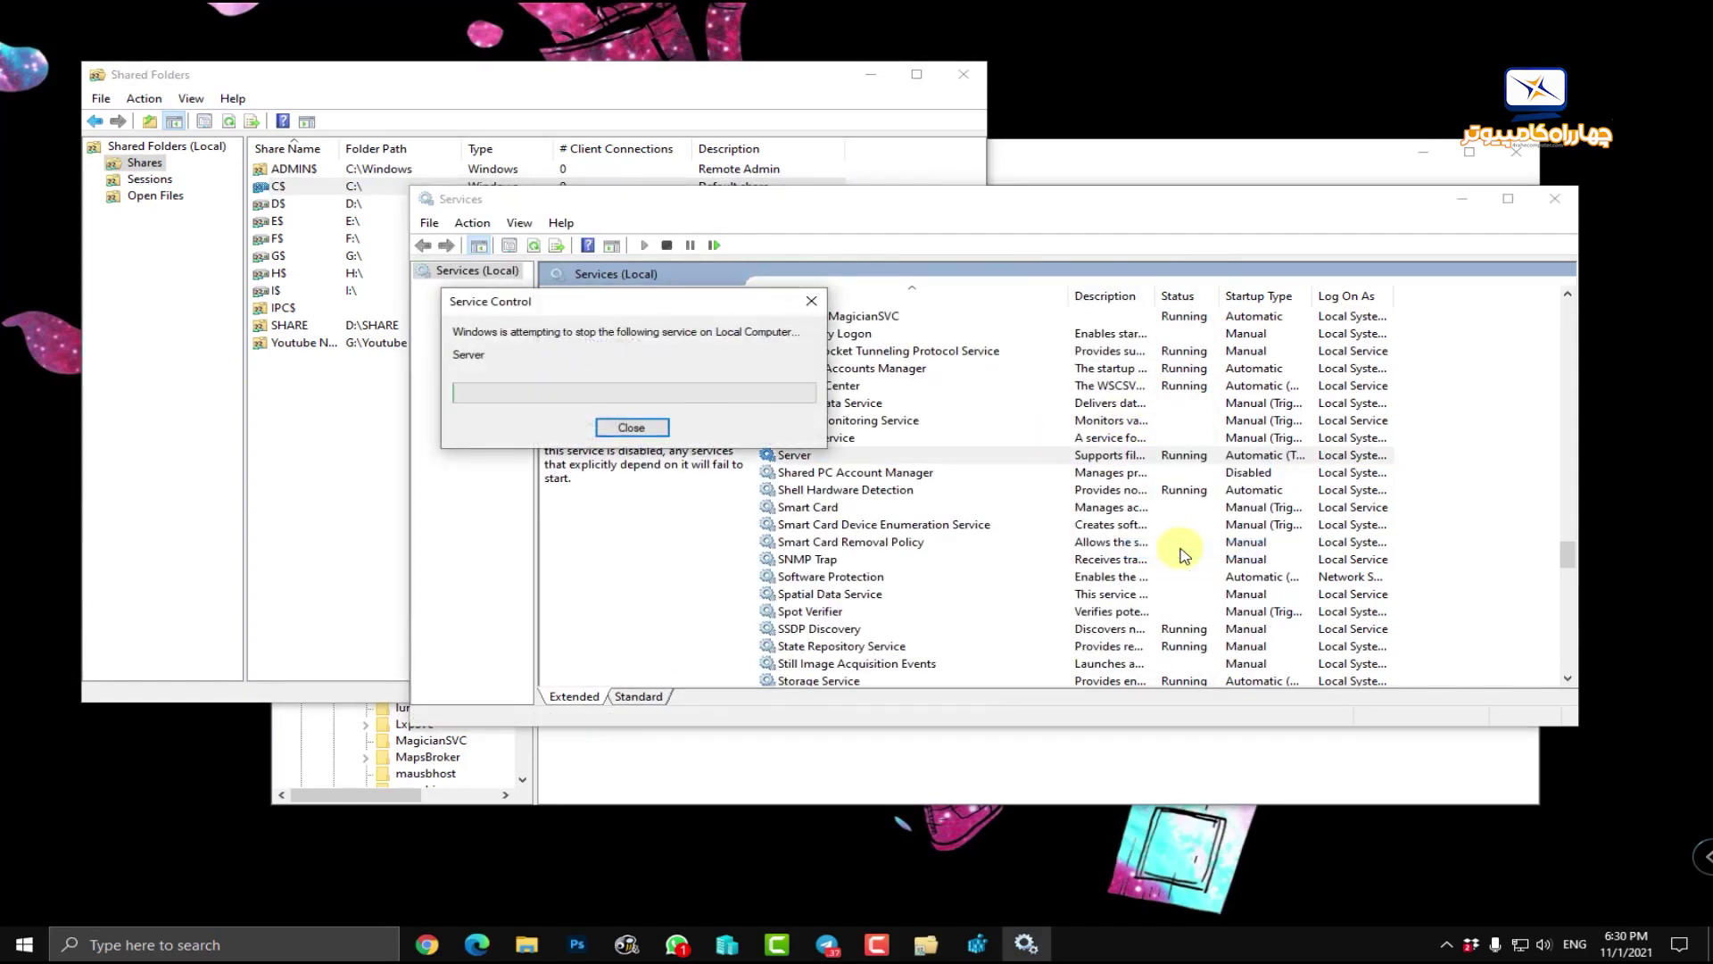
Step: Switch to Shared Folders, refresh the Shares list and check which shares remain
click(338, 478)
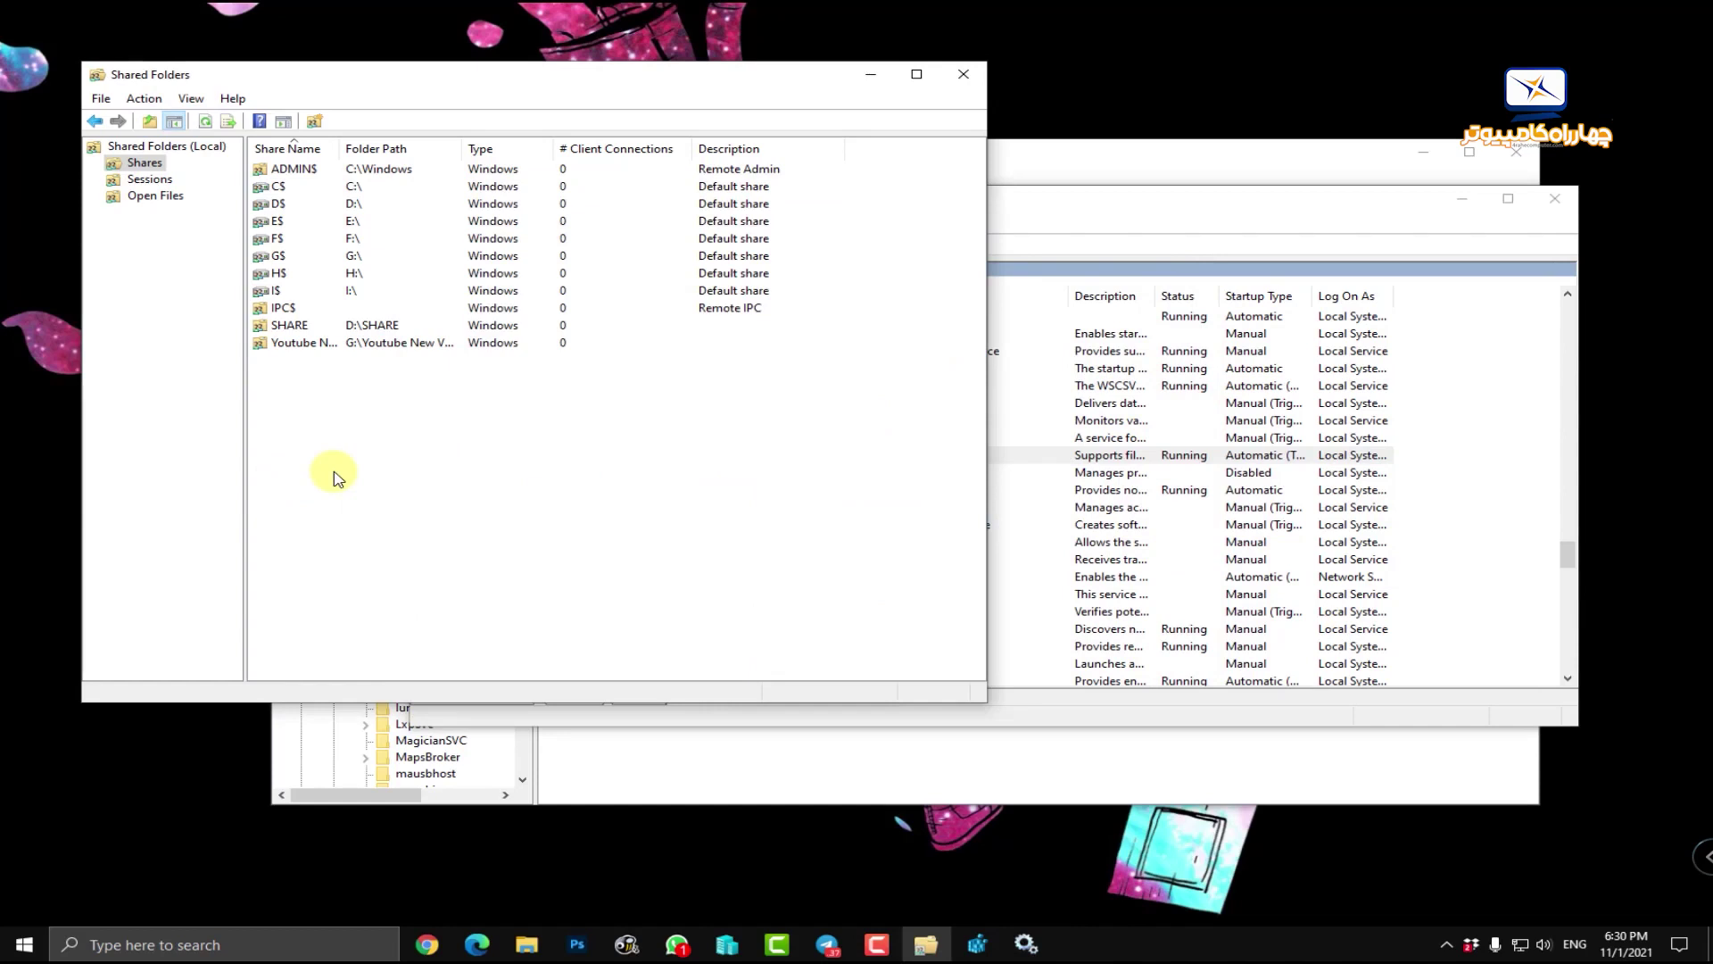
key(F5)
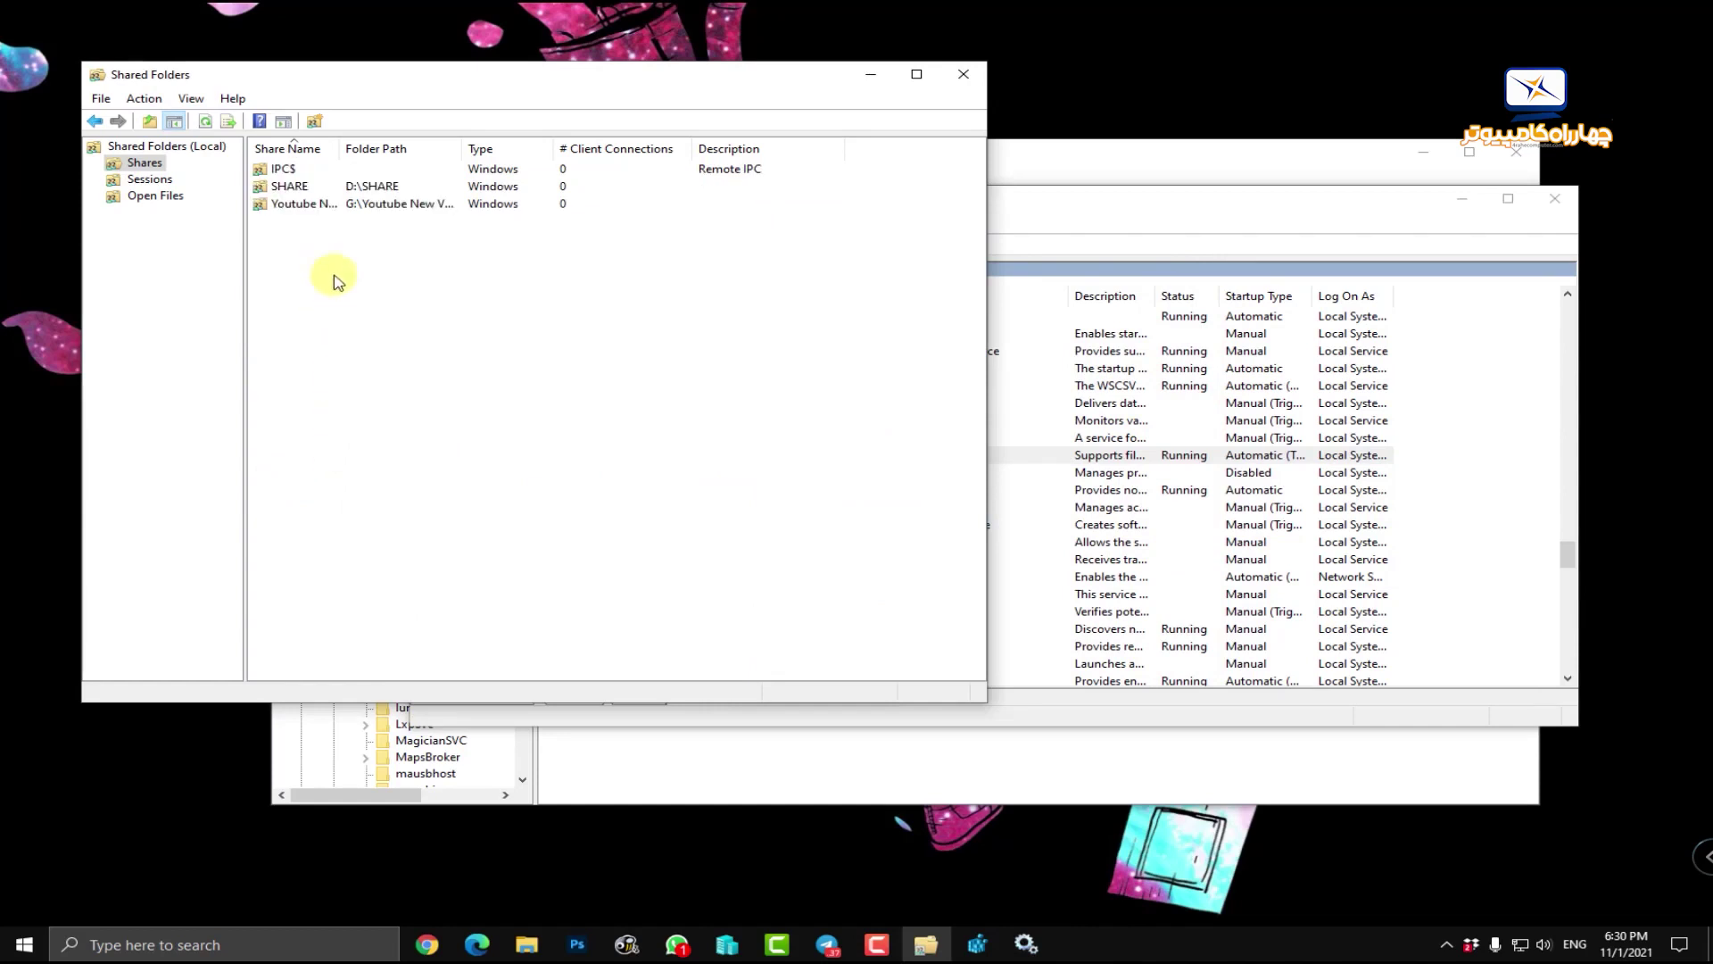
click(340, 185)
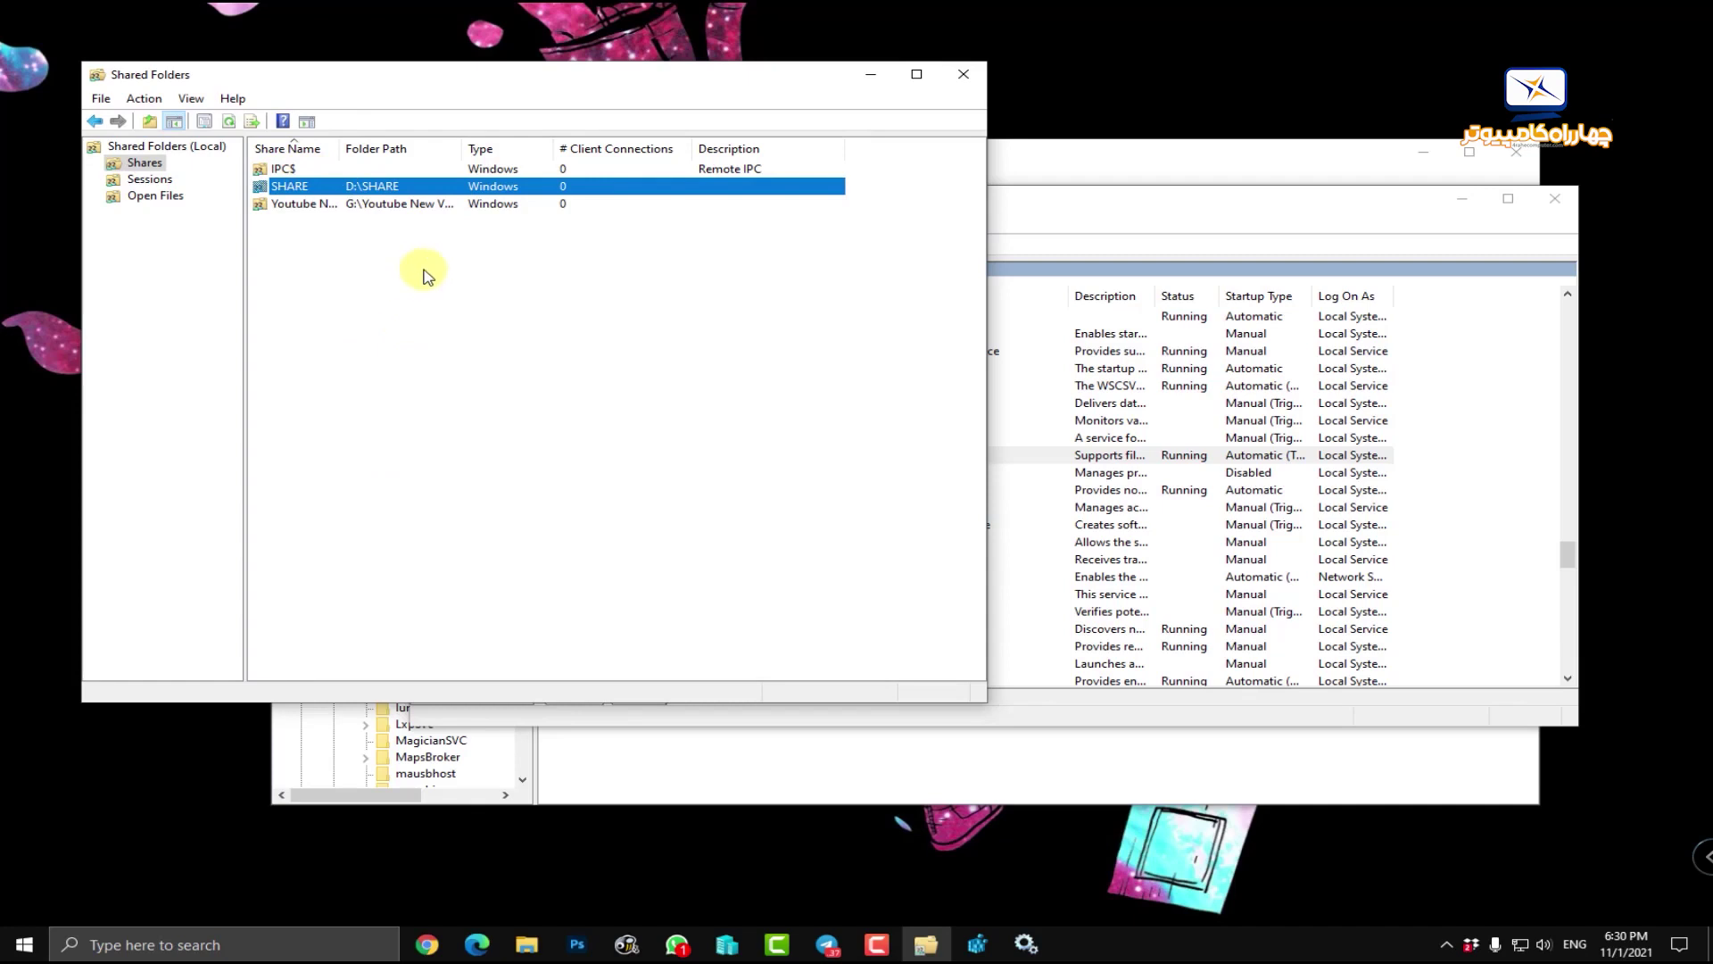
Step: Switch to Registry Editor and set the AutoShareWks value data to 1
click(1074, 164)
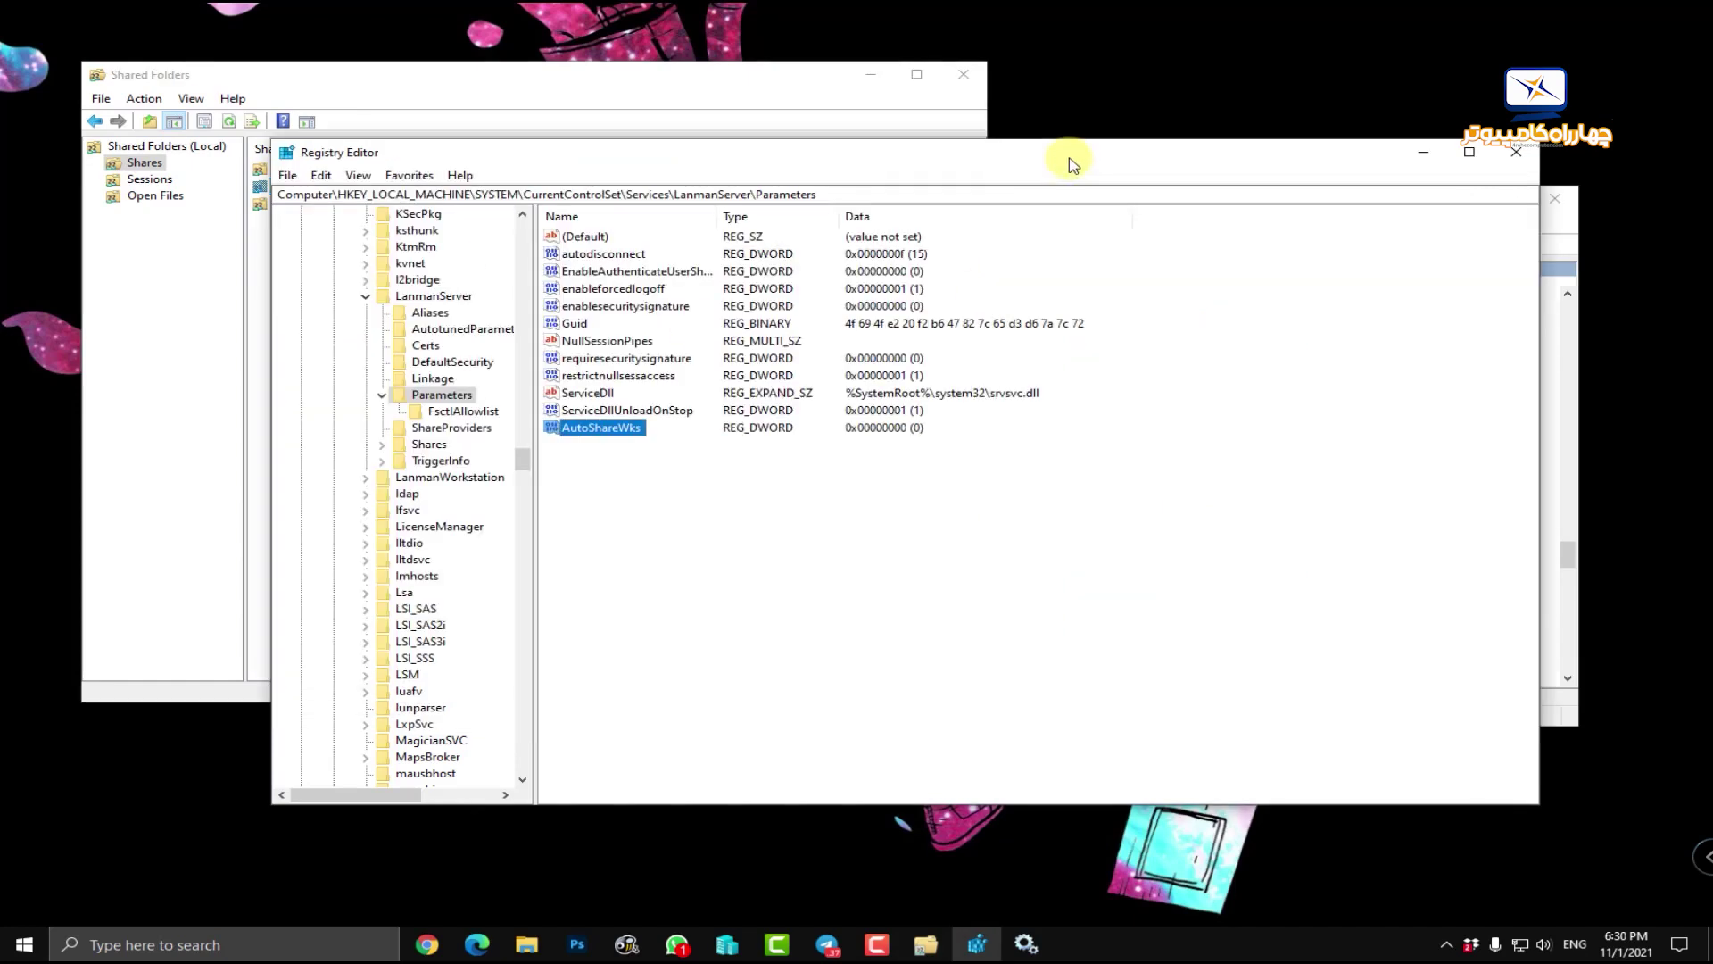
double_click(639, 432)
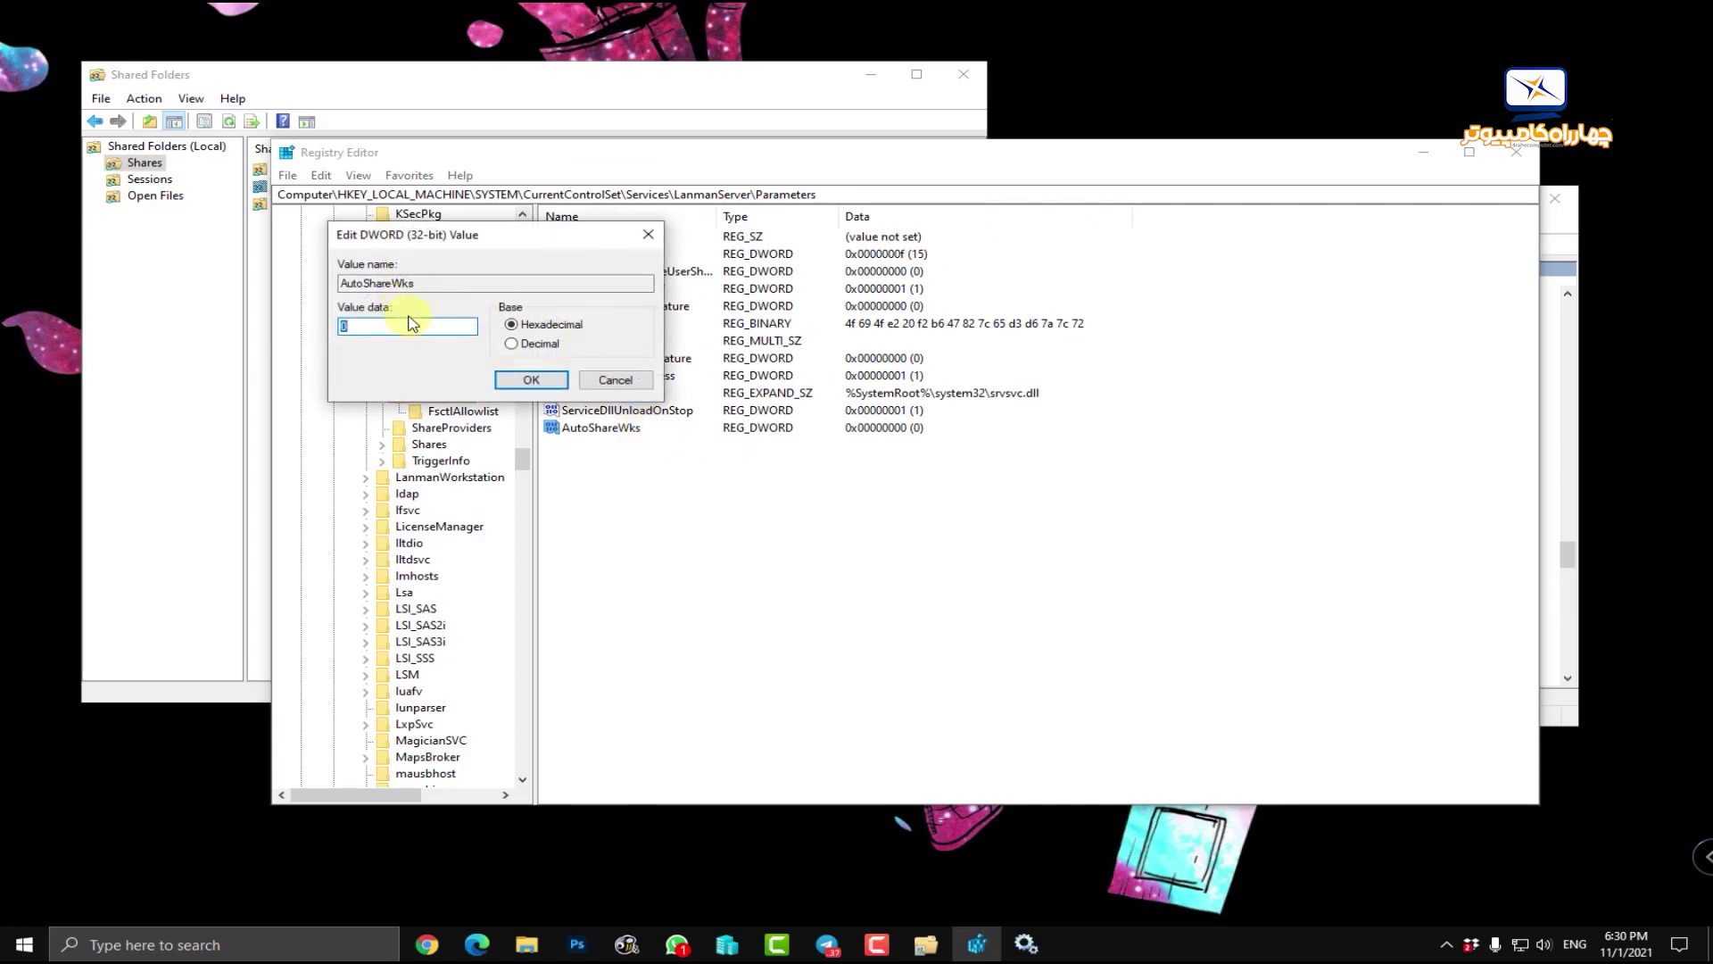
click(531, 381)
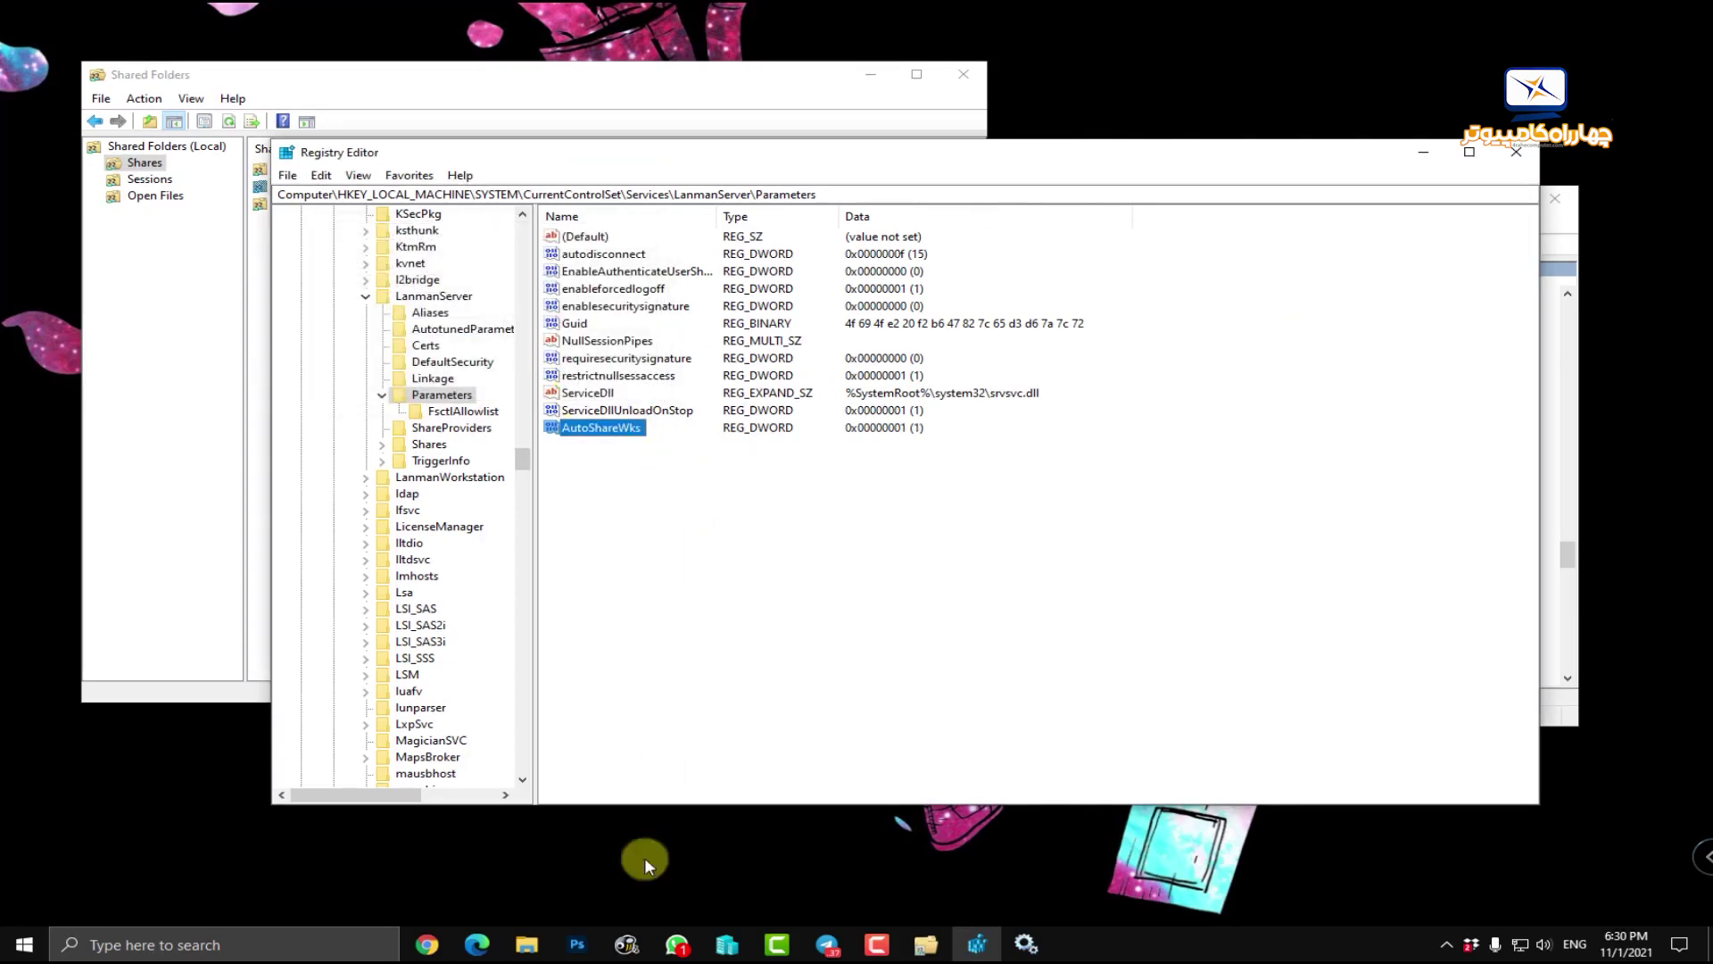
Step: Restart the Server service in the Services console and switch to Shared Folders to recheck the shares
click(1026, 943)
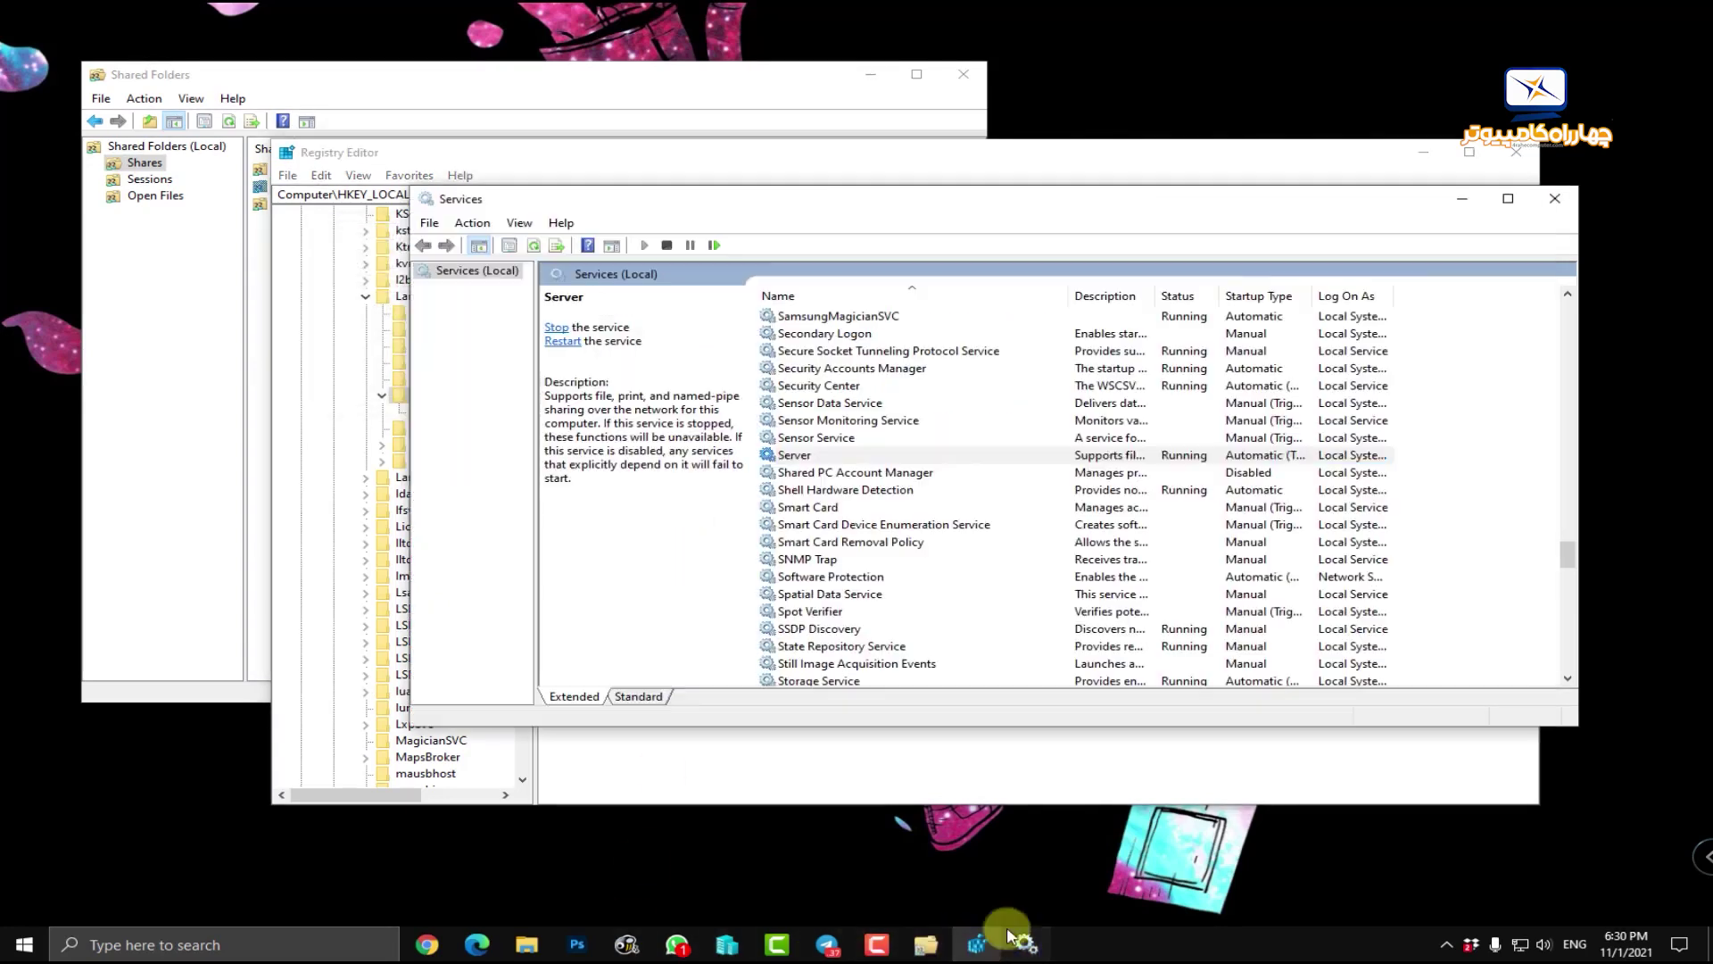
right_click(817, 455)
click(931, 545)
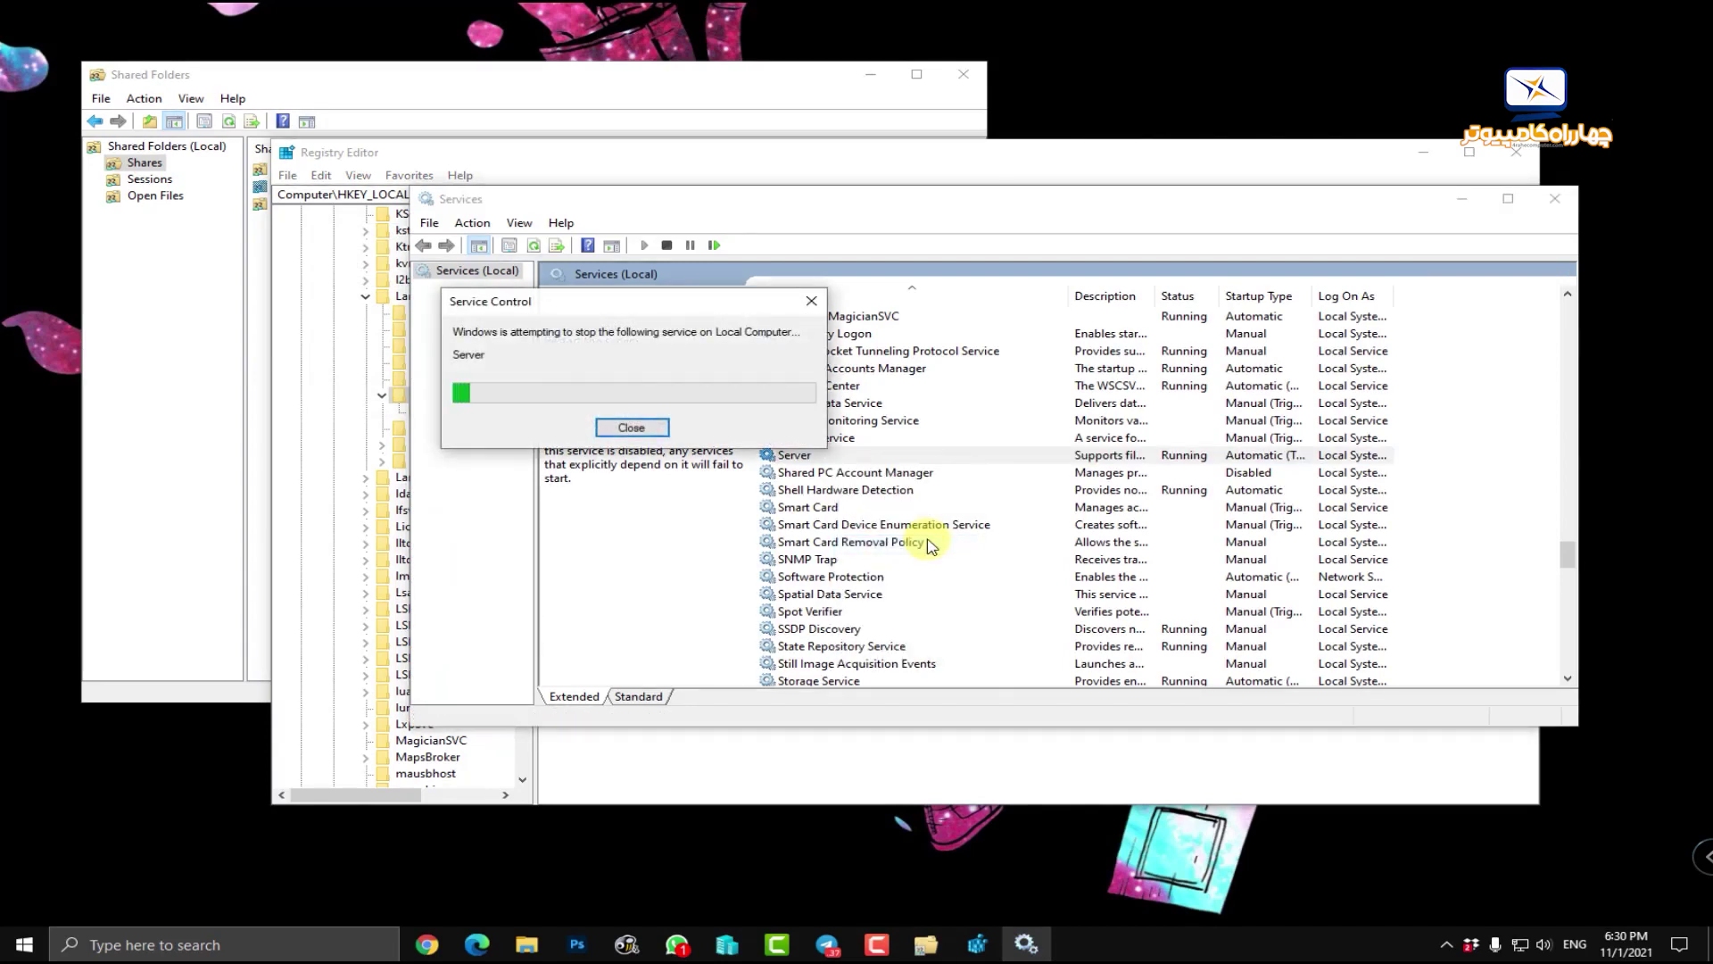
click(926, 943)
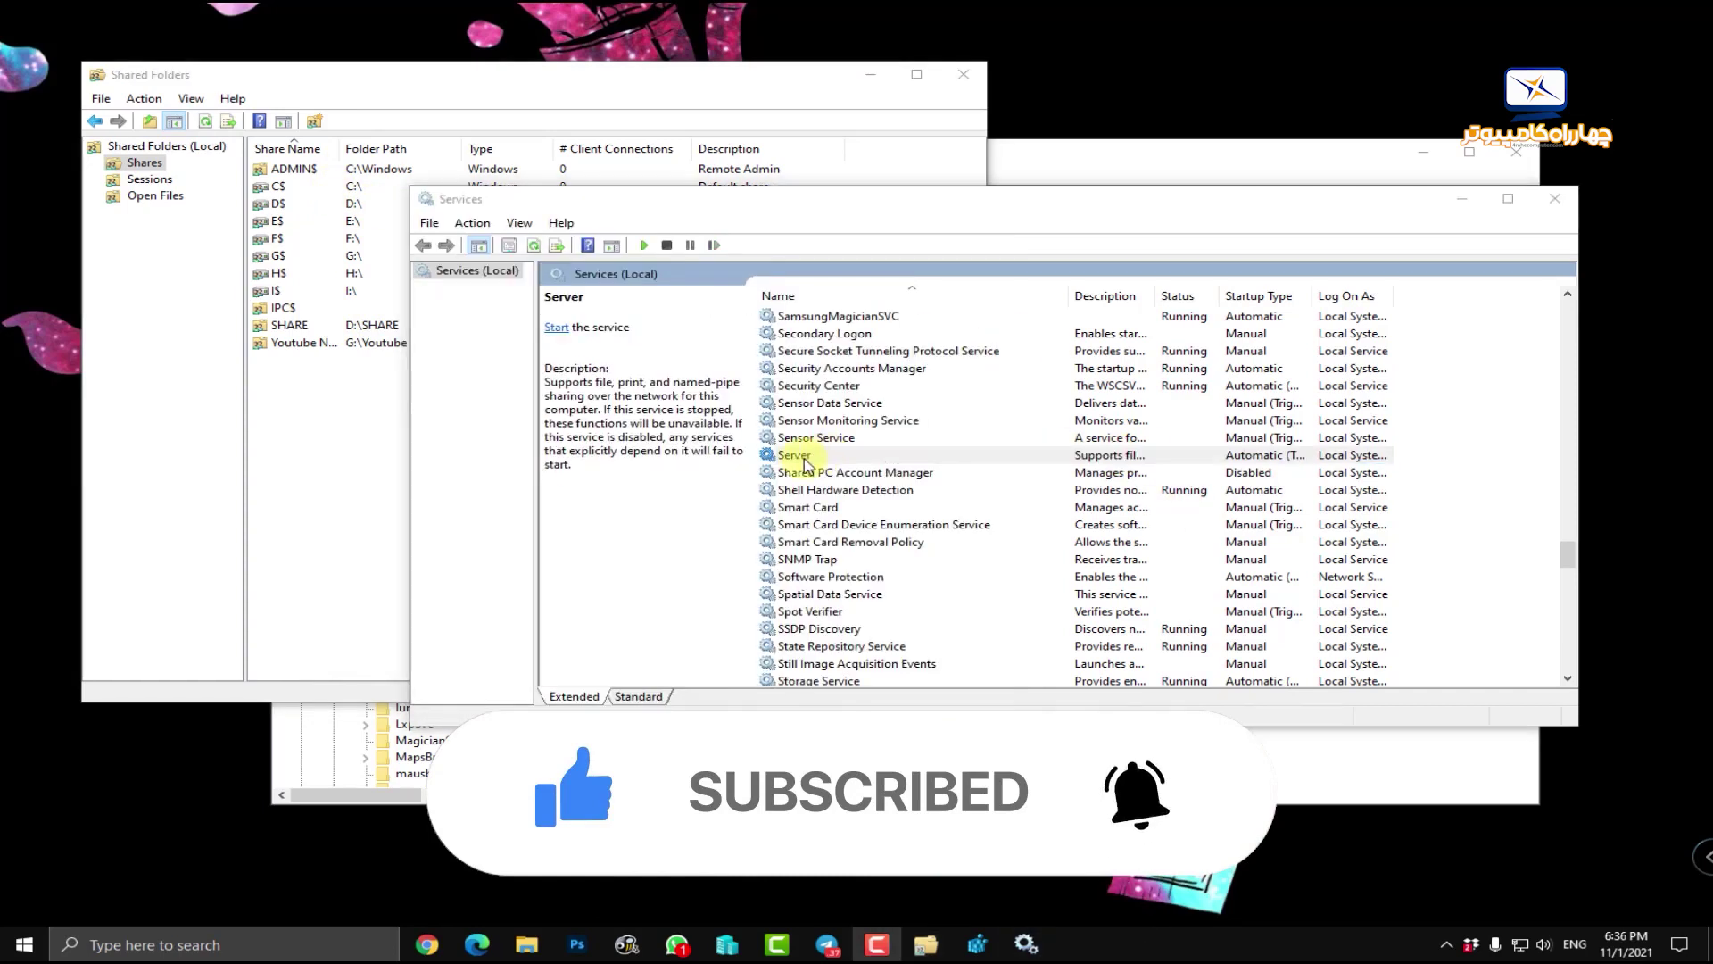
Step: Stop the Server service in the Services console and set its startup type to Disabled
click(815, 462)
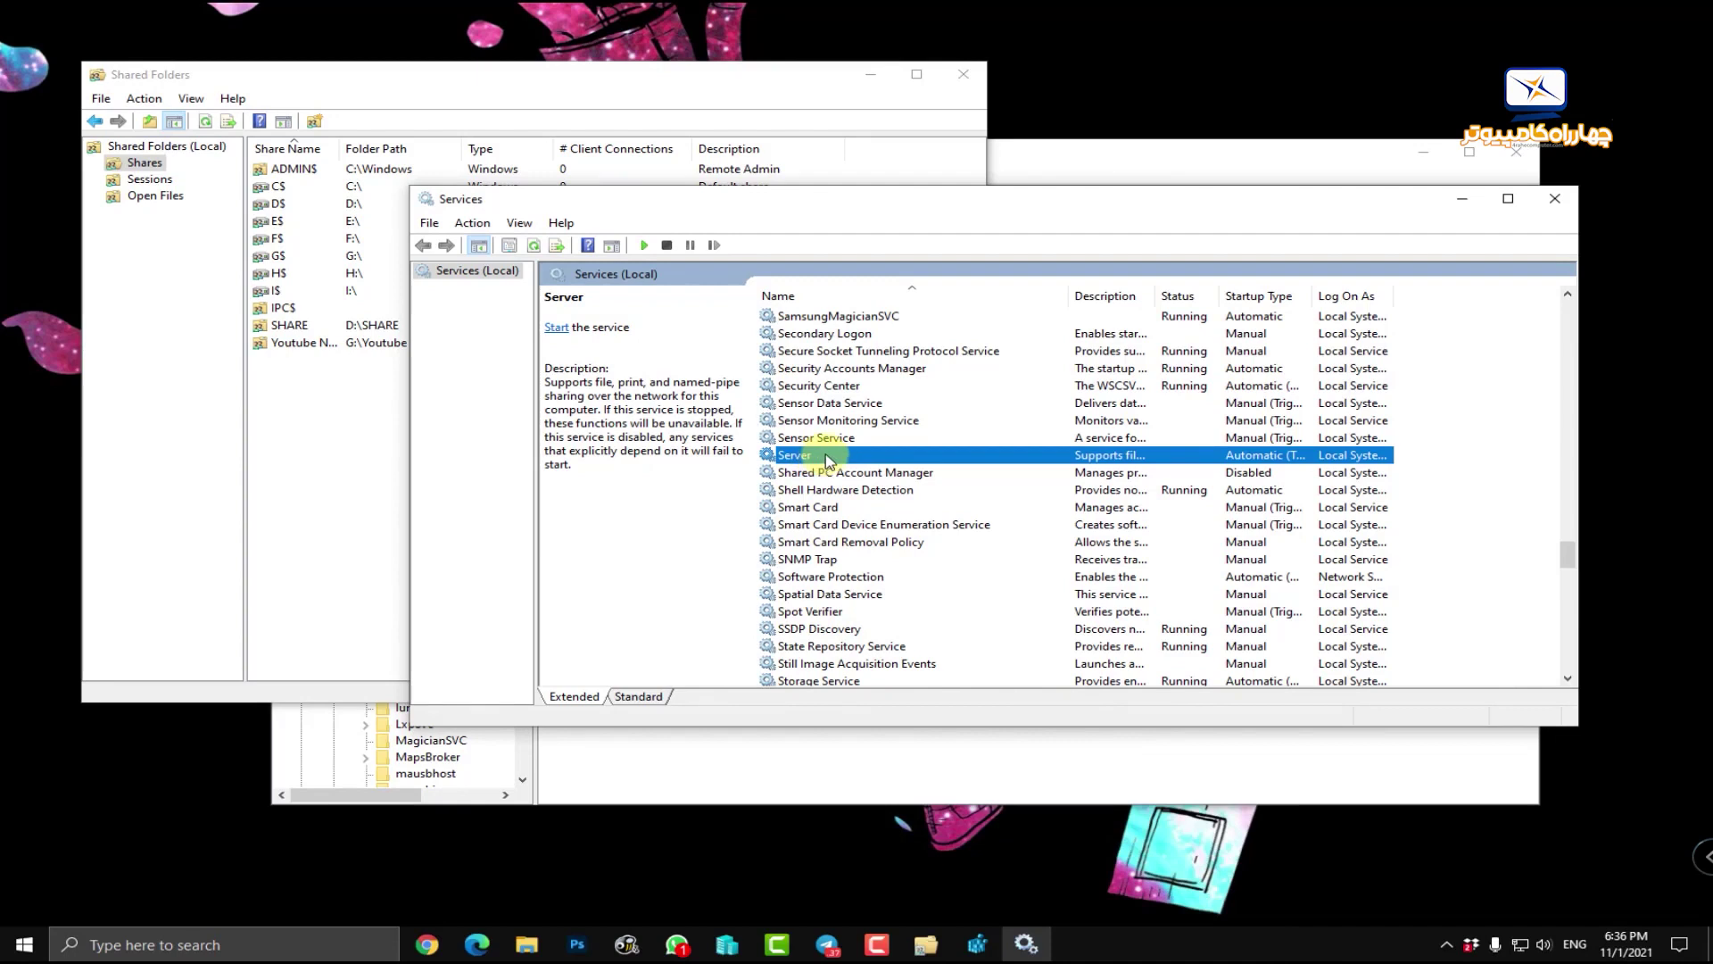
right_click(828, 461)
click(854, 490)
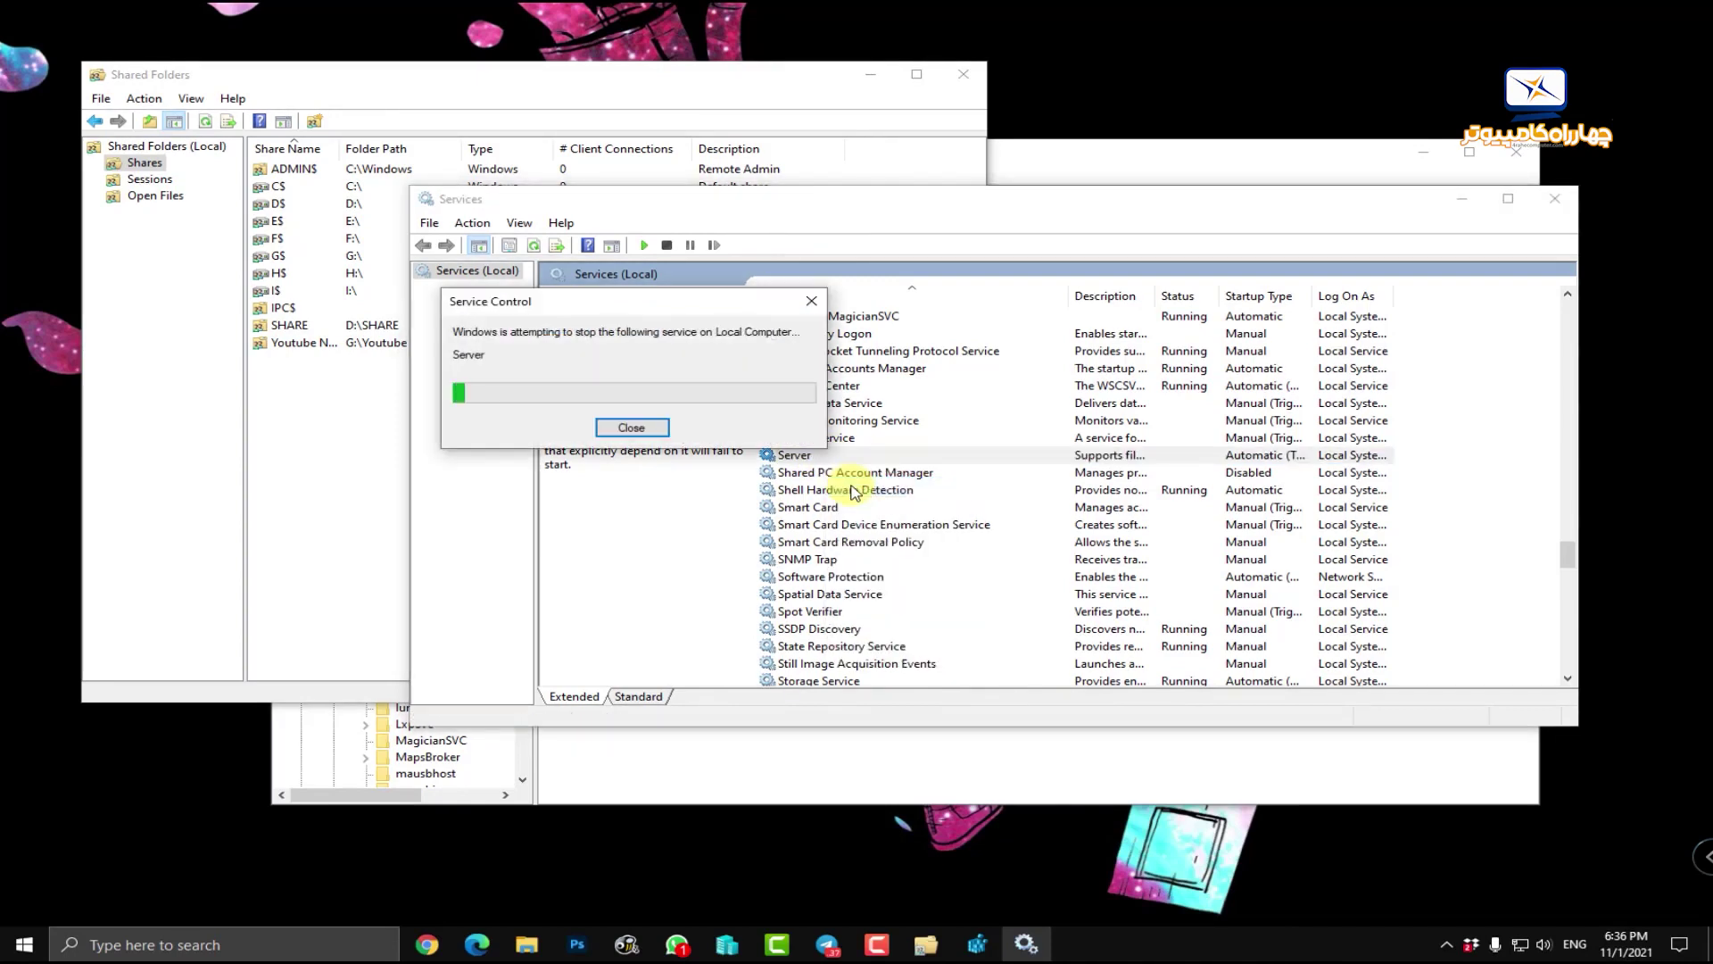
right_click(1272, 456)
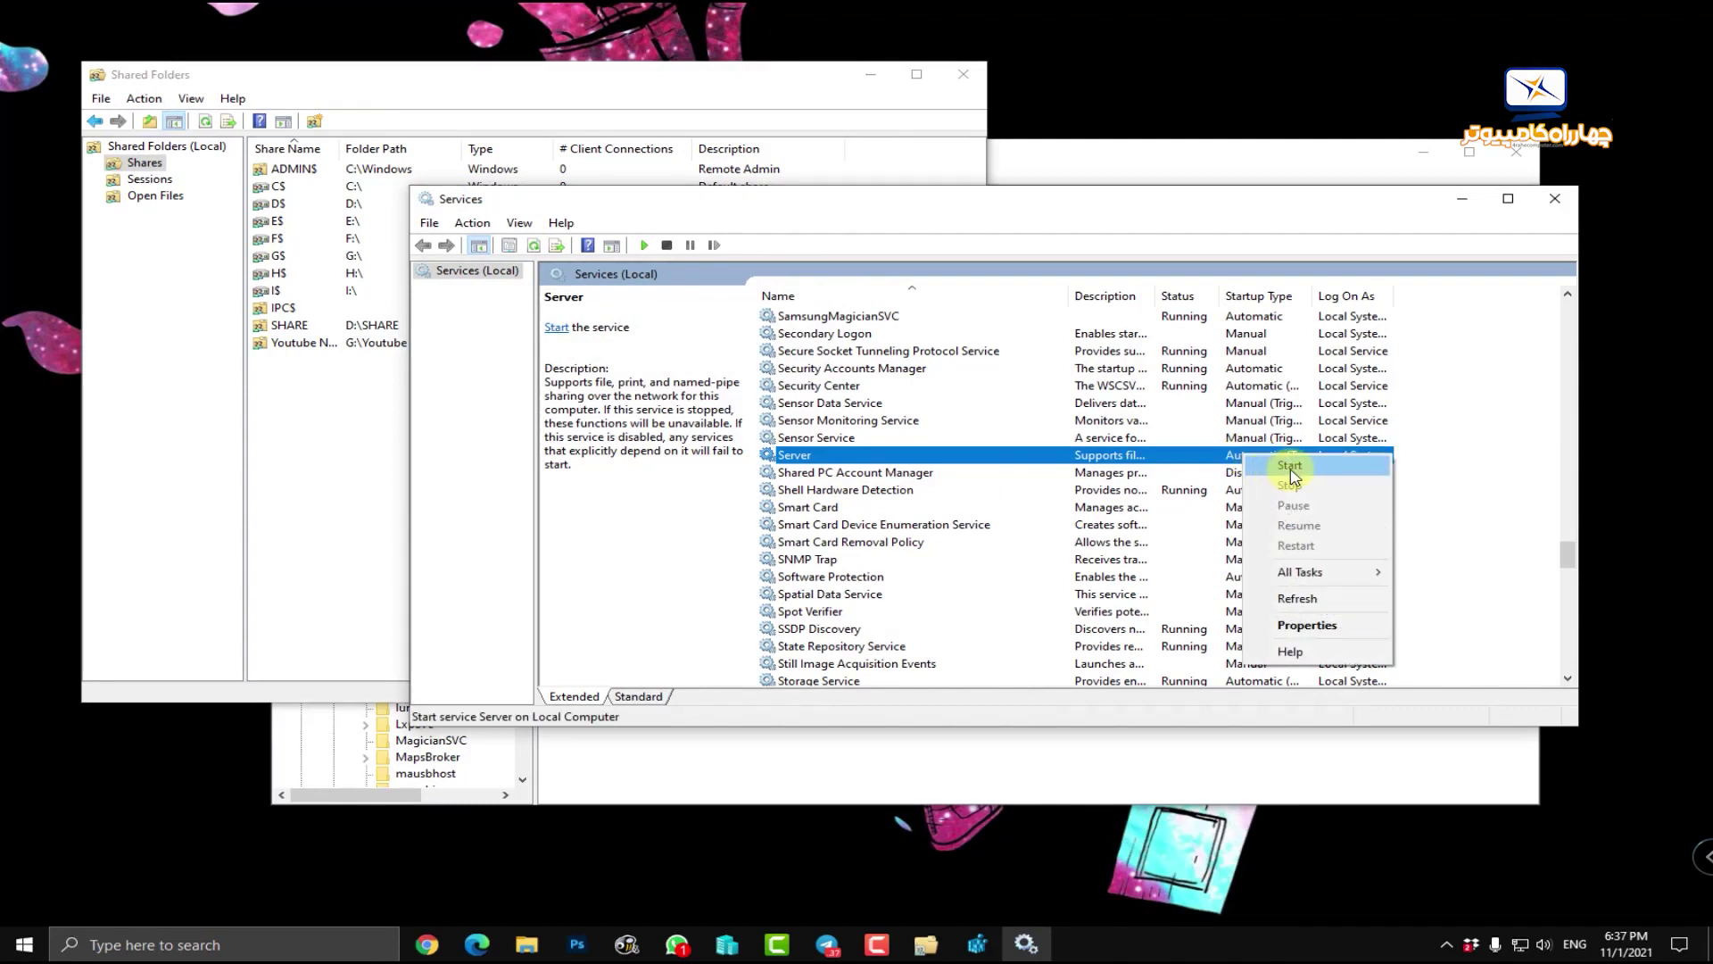
click(1290, 627)
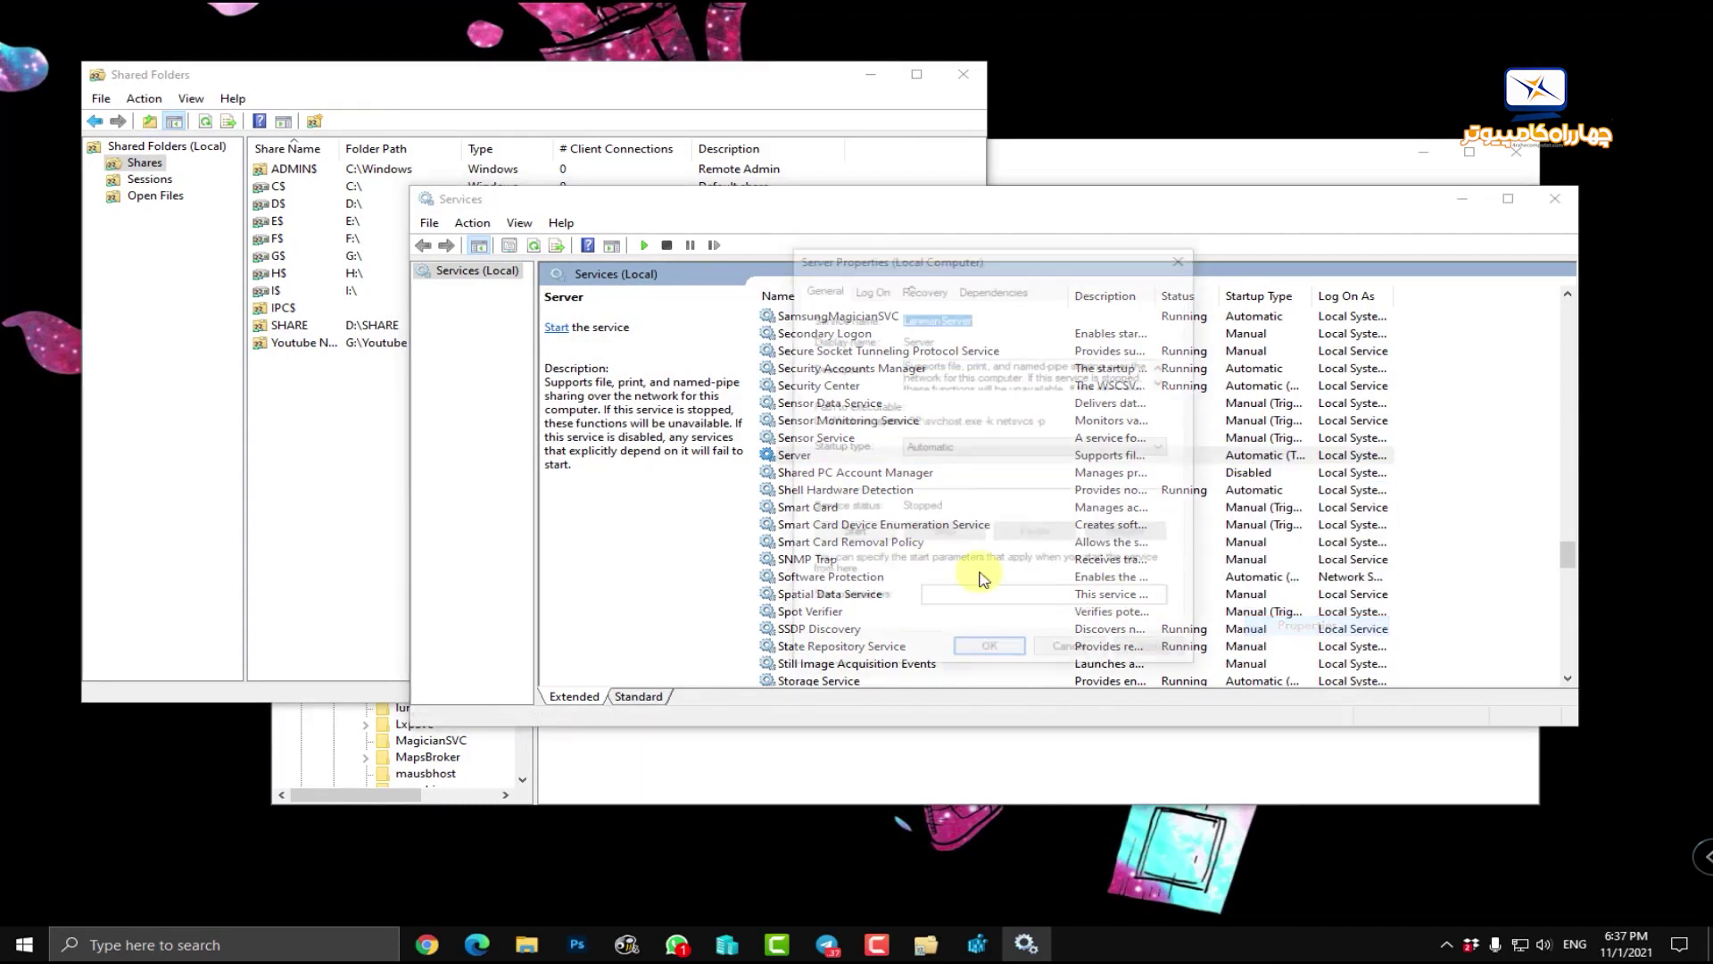
click(928, 447)
click(937, 500)
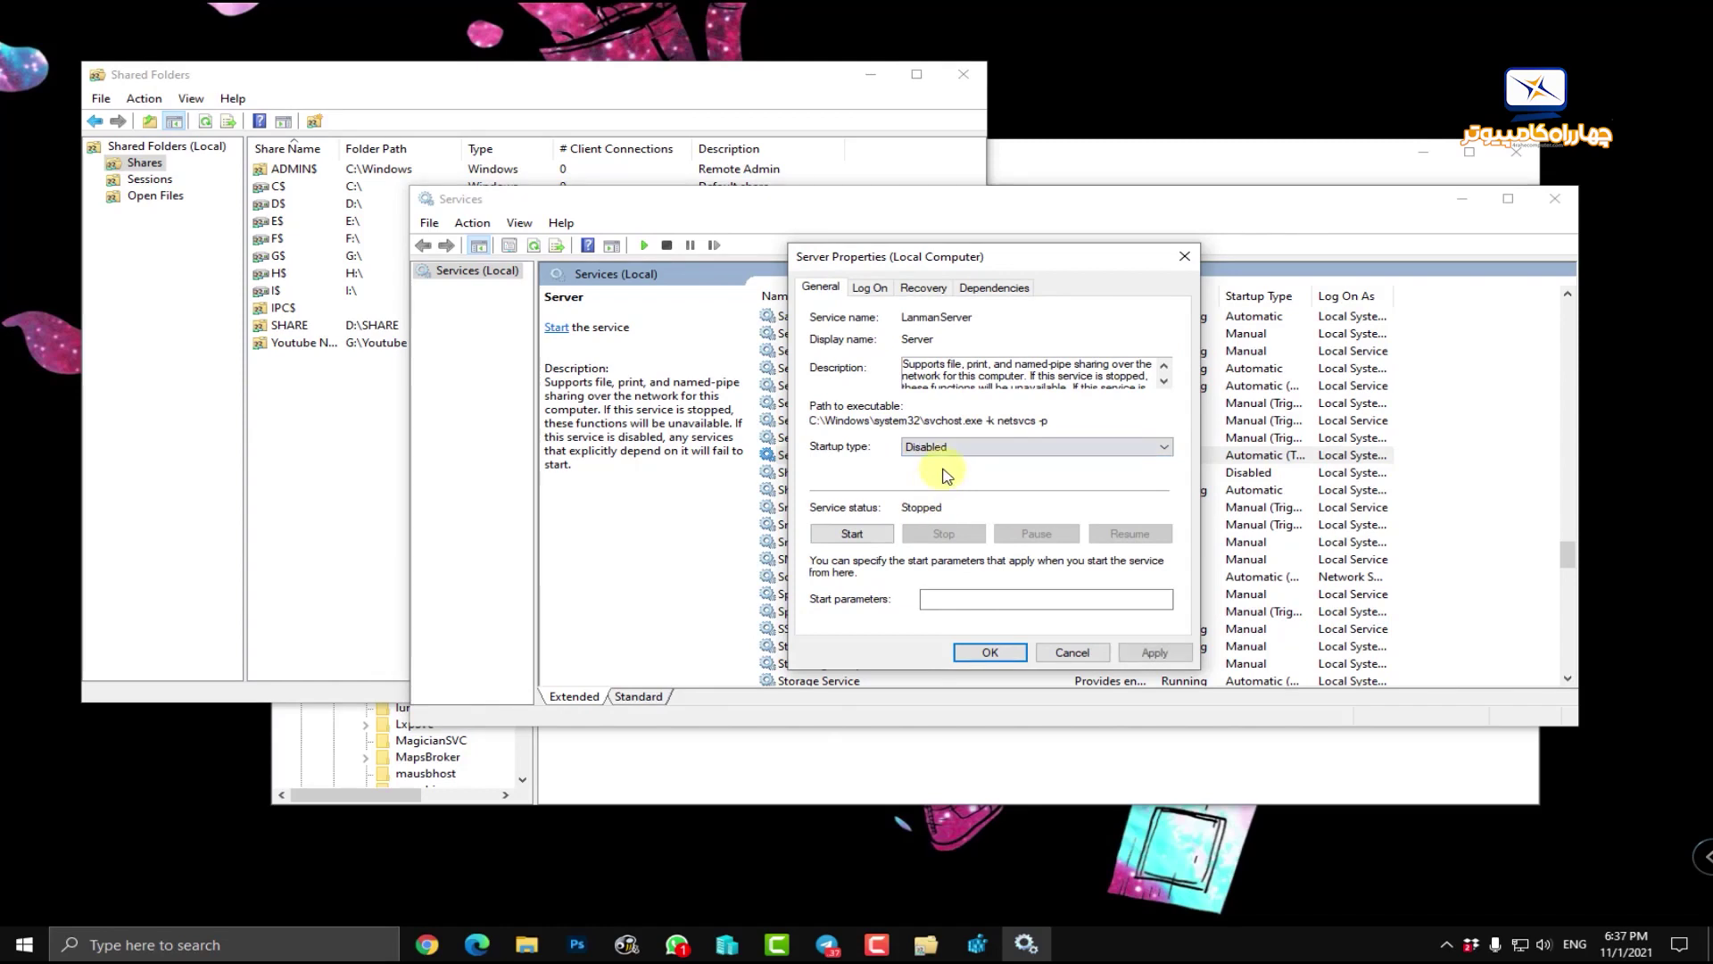
click(1153, 652)
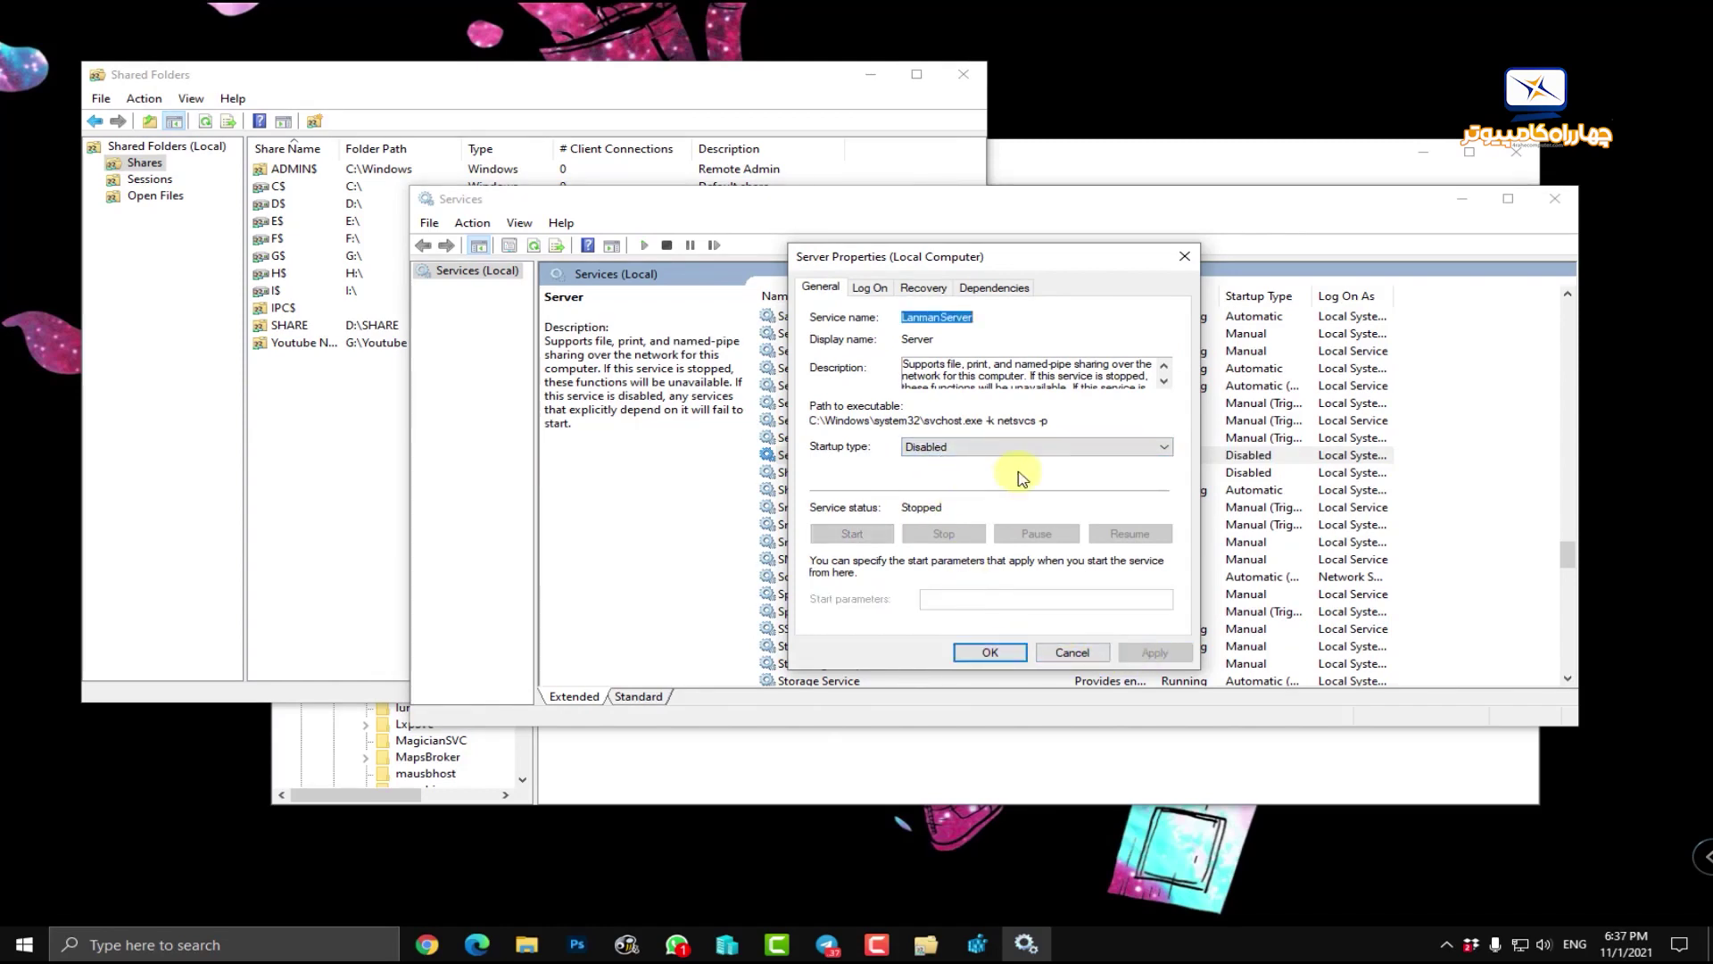
Step: Refresh the Shares list in Shared Folders with the Server service disabled and dismiss the resulting message
click(308, 507)
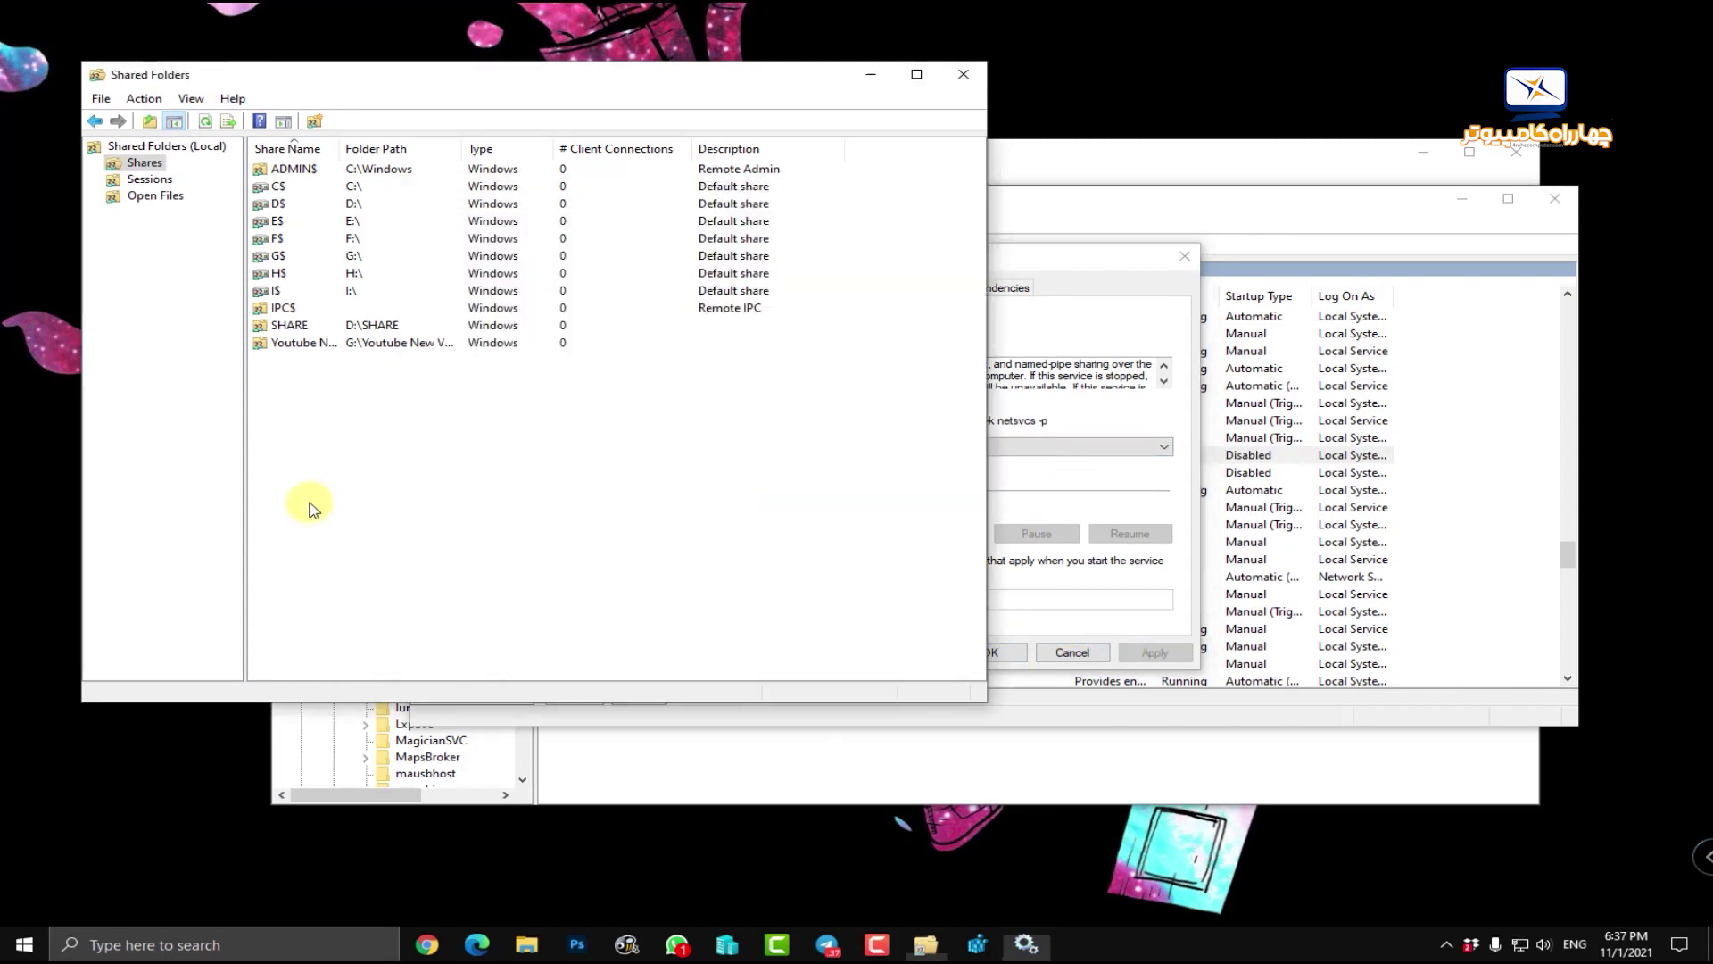
key(F5)
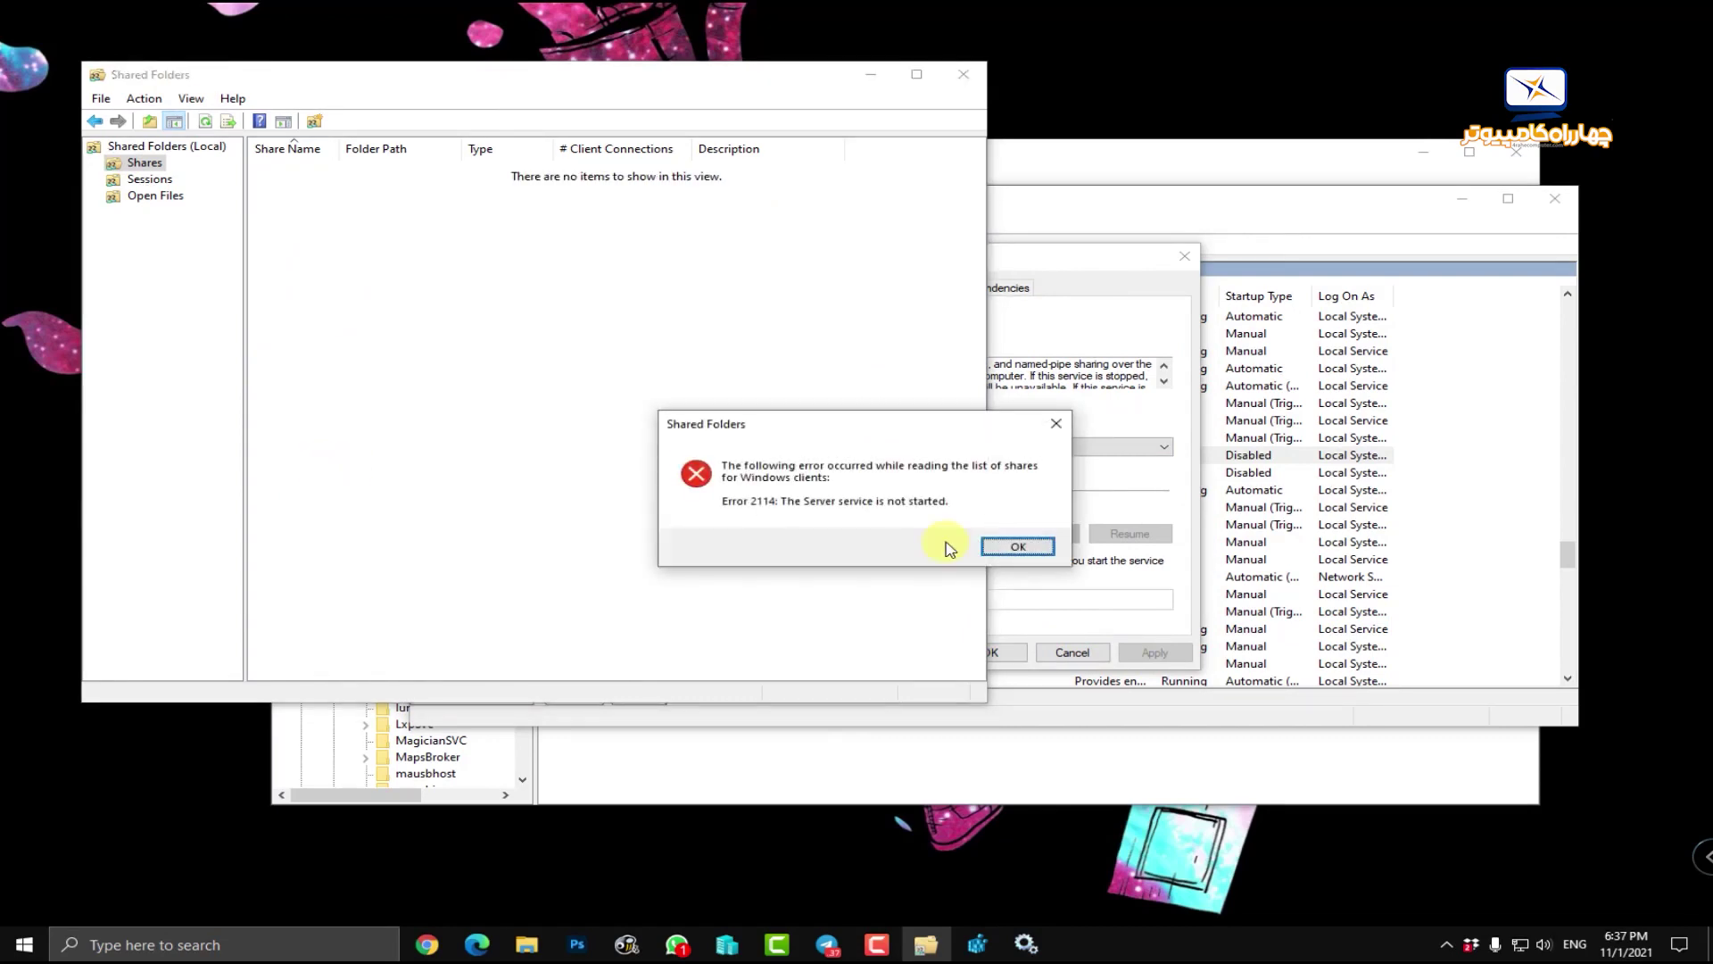
click(1014, 547)
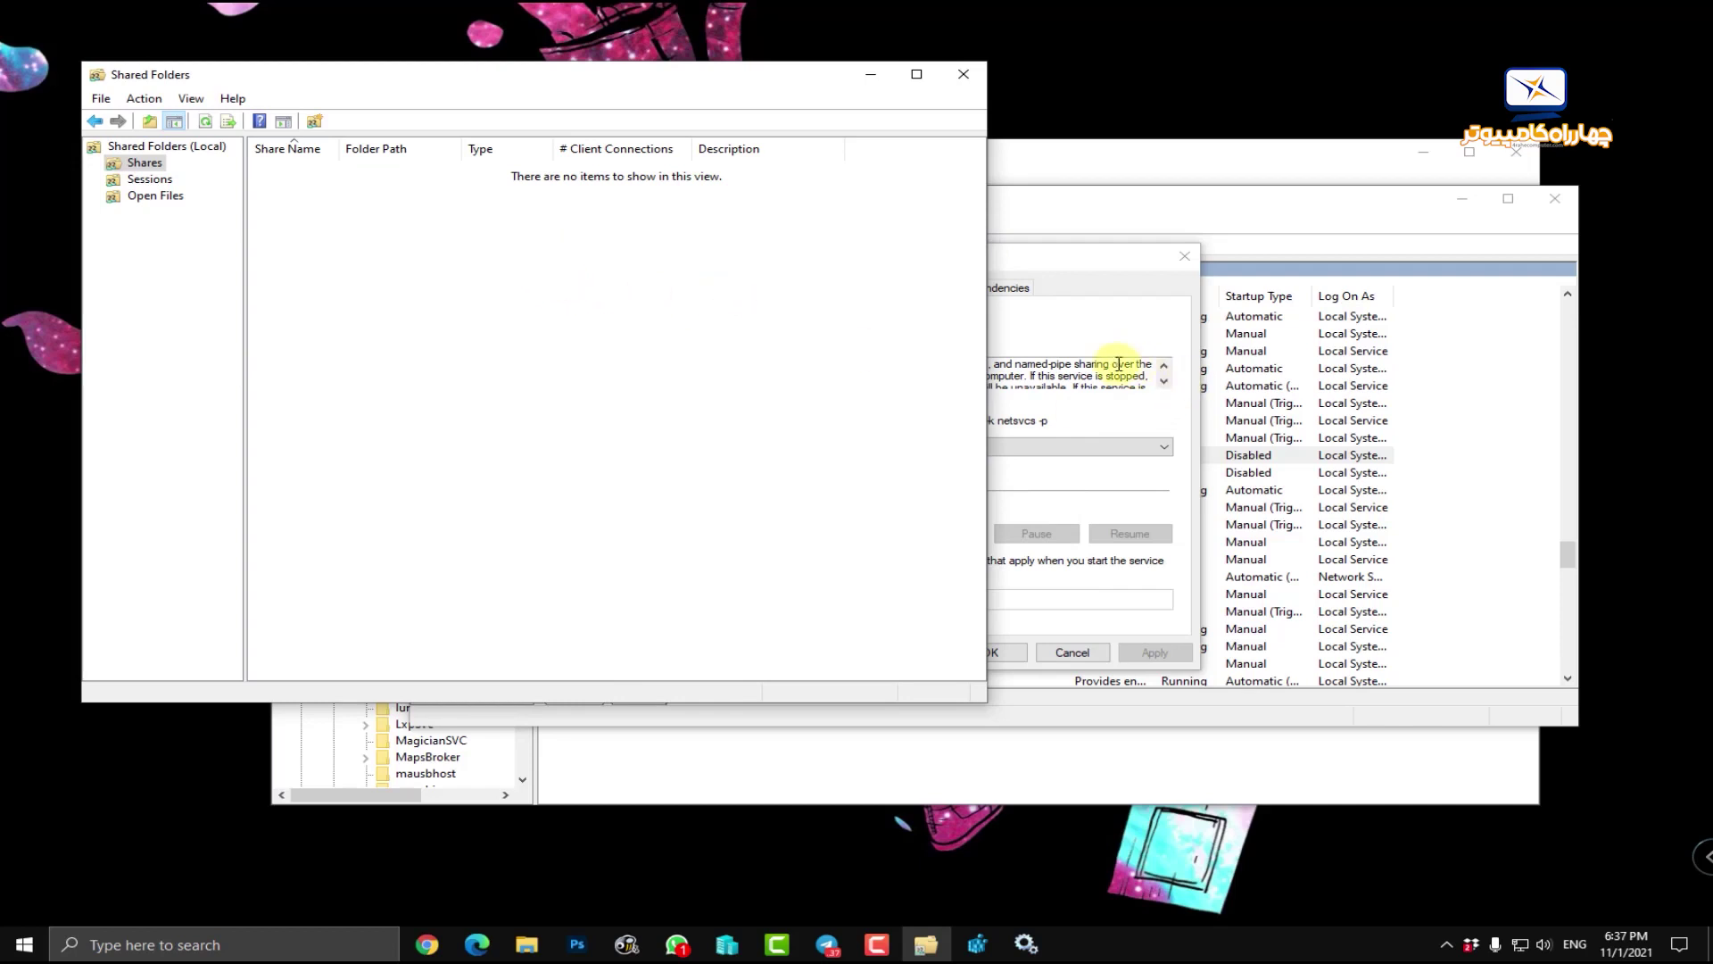
Step: Set the Server service's startup type to Automatic, apply the change and start the service
click(1122, 334)
click(974, 446)
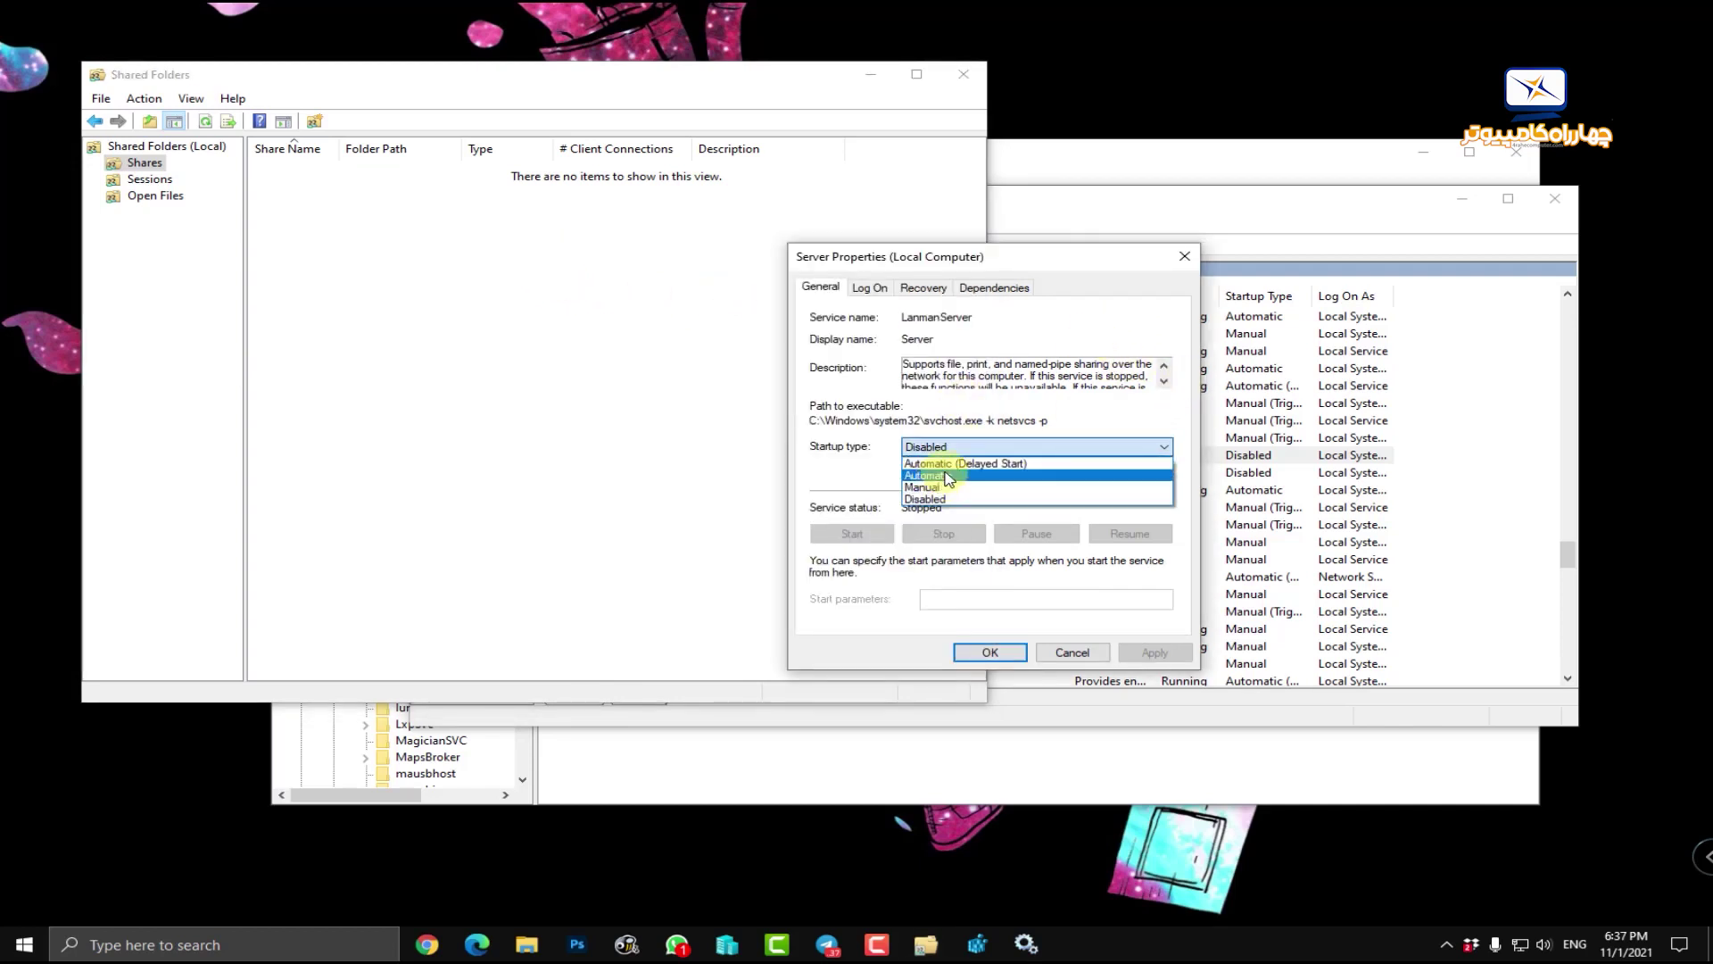
click(951, 464)
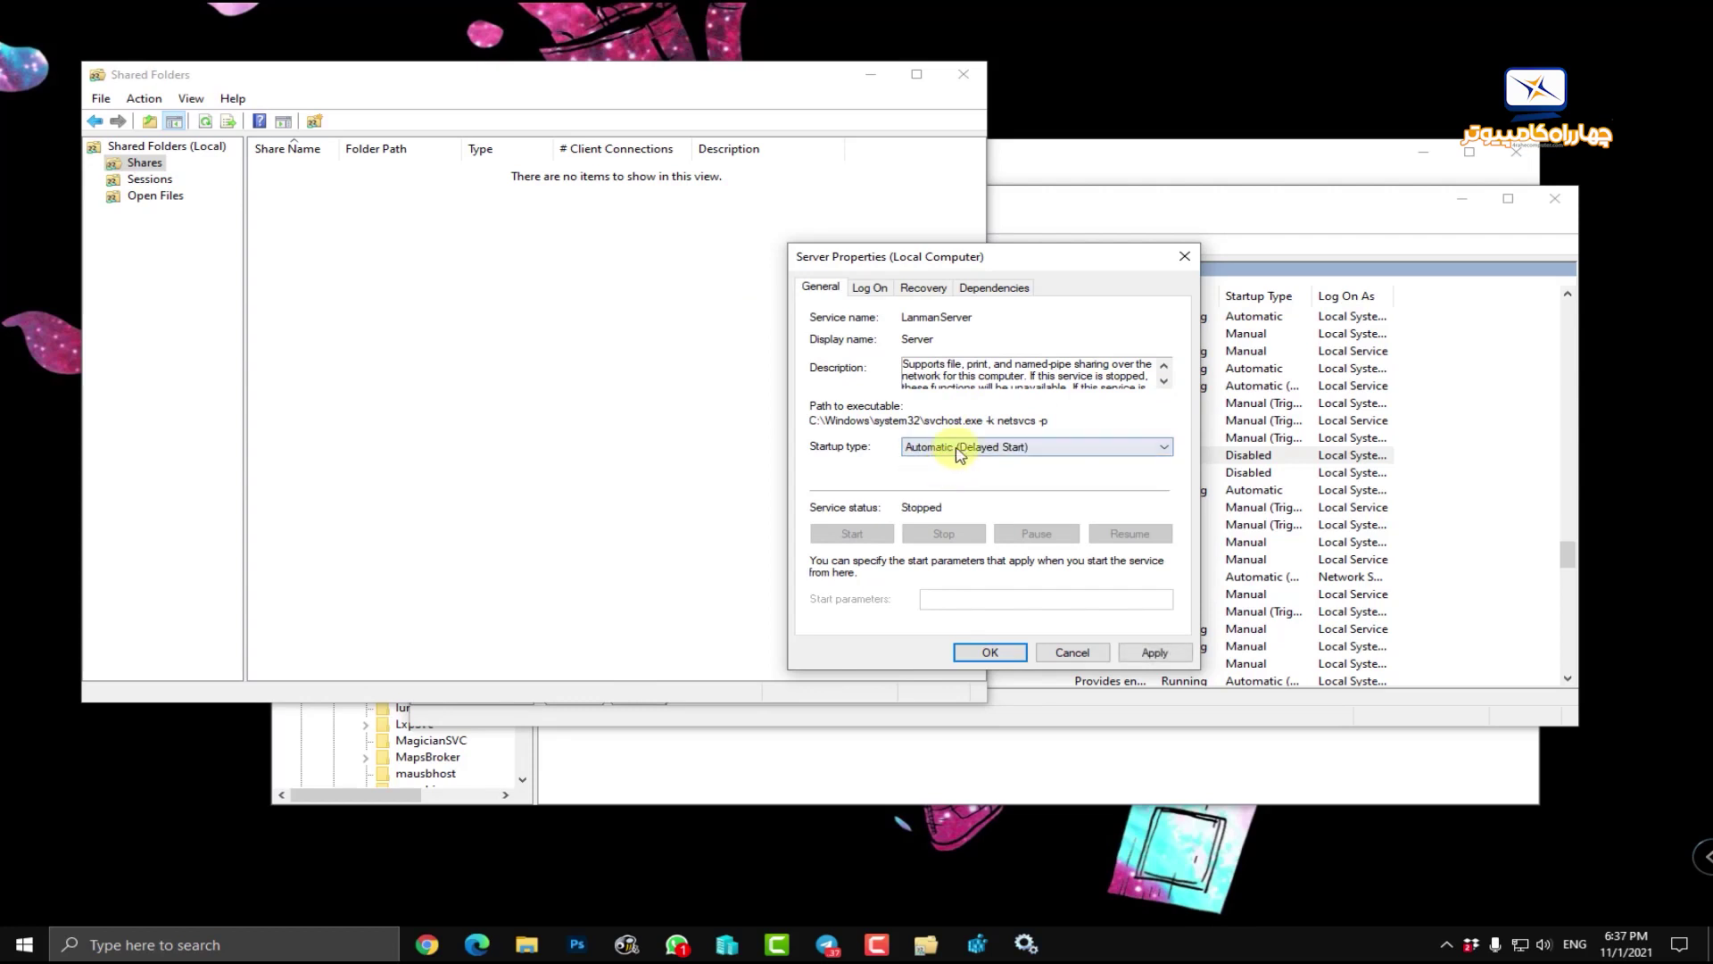
click(1021, 456)
click(999, 486)
click(1155, 652)
click(852, 534)
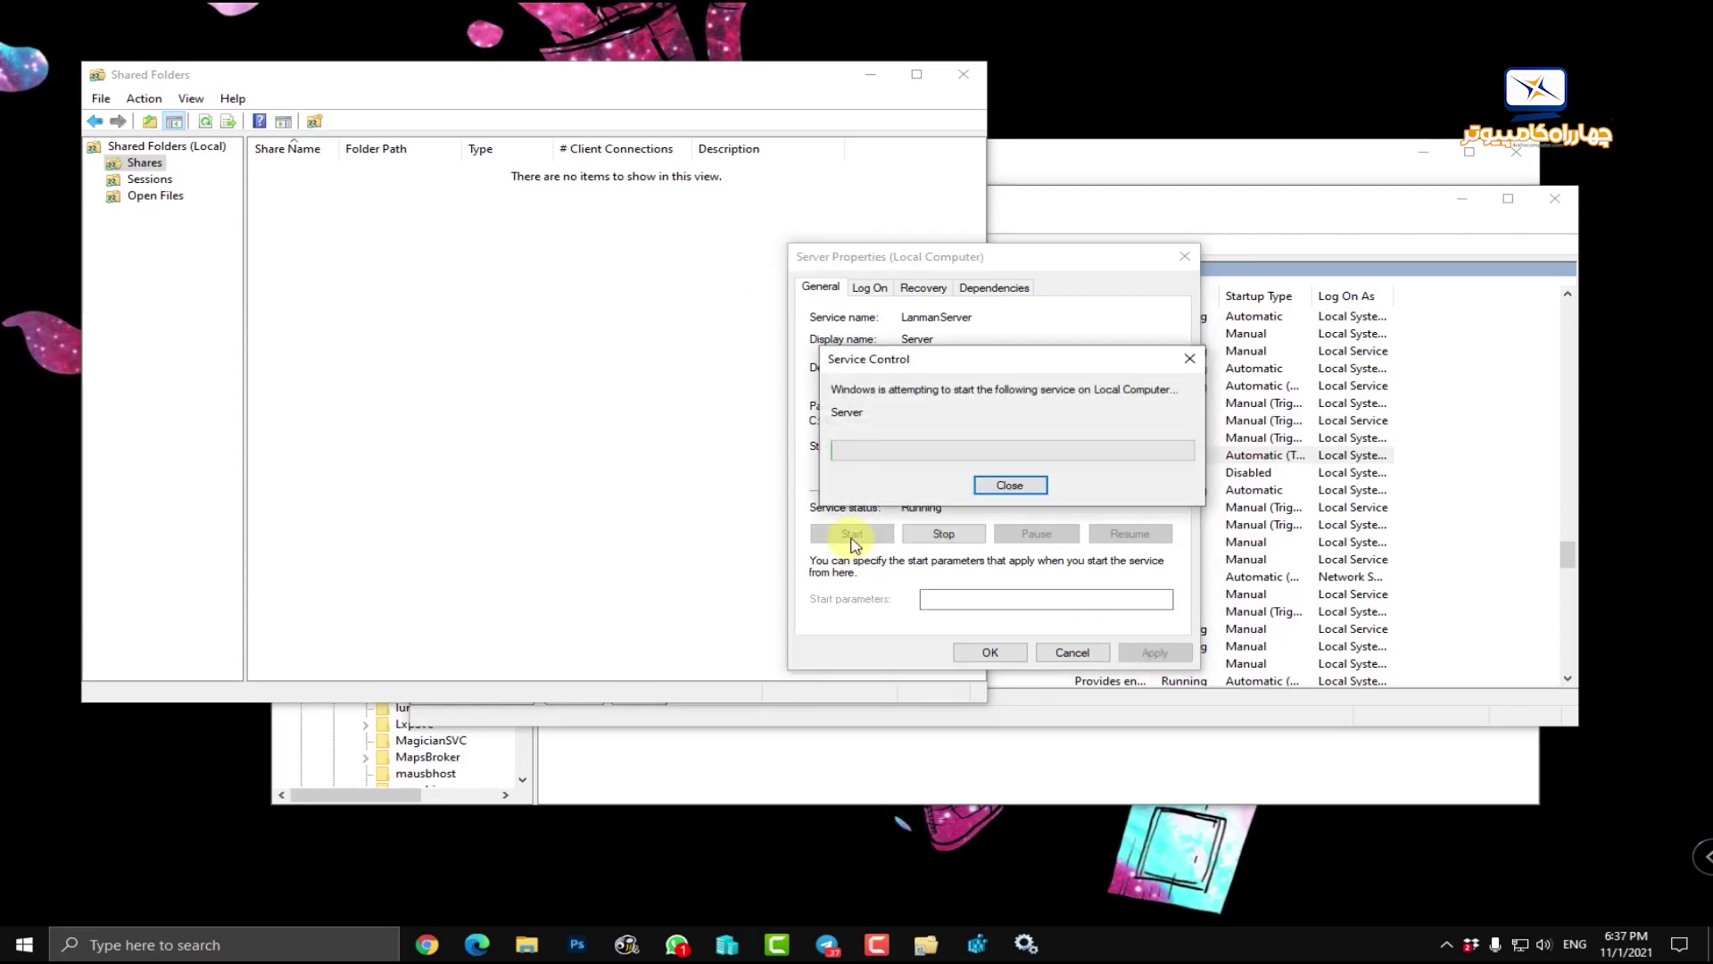
Step: Recheck the shares in Shared Folders, and close it along with the Server service's properties and the Services console
click(684, 408)
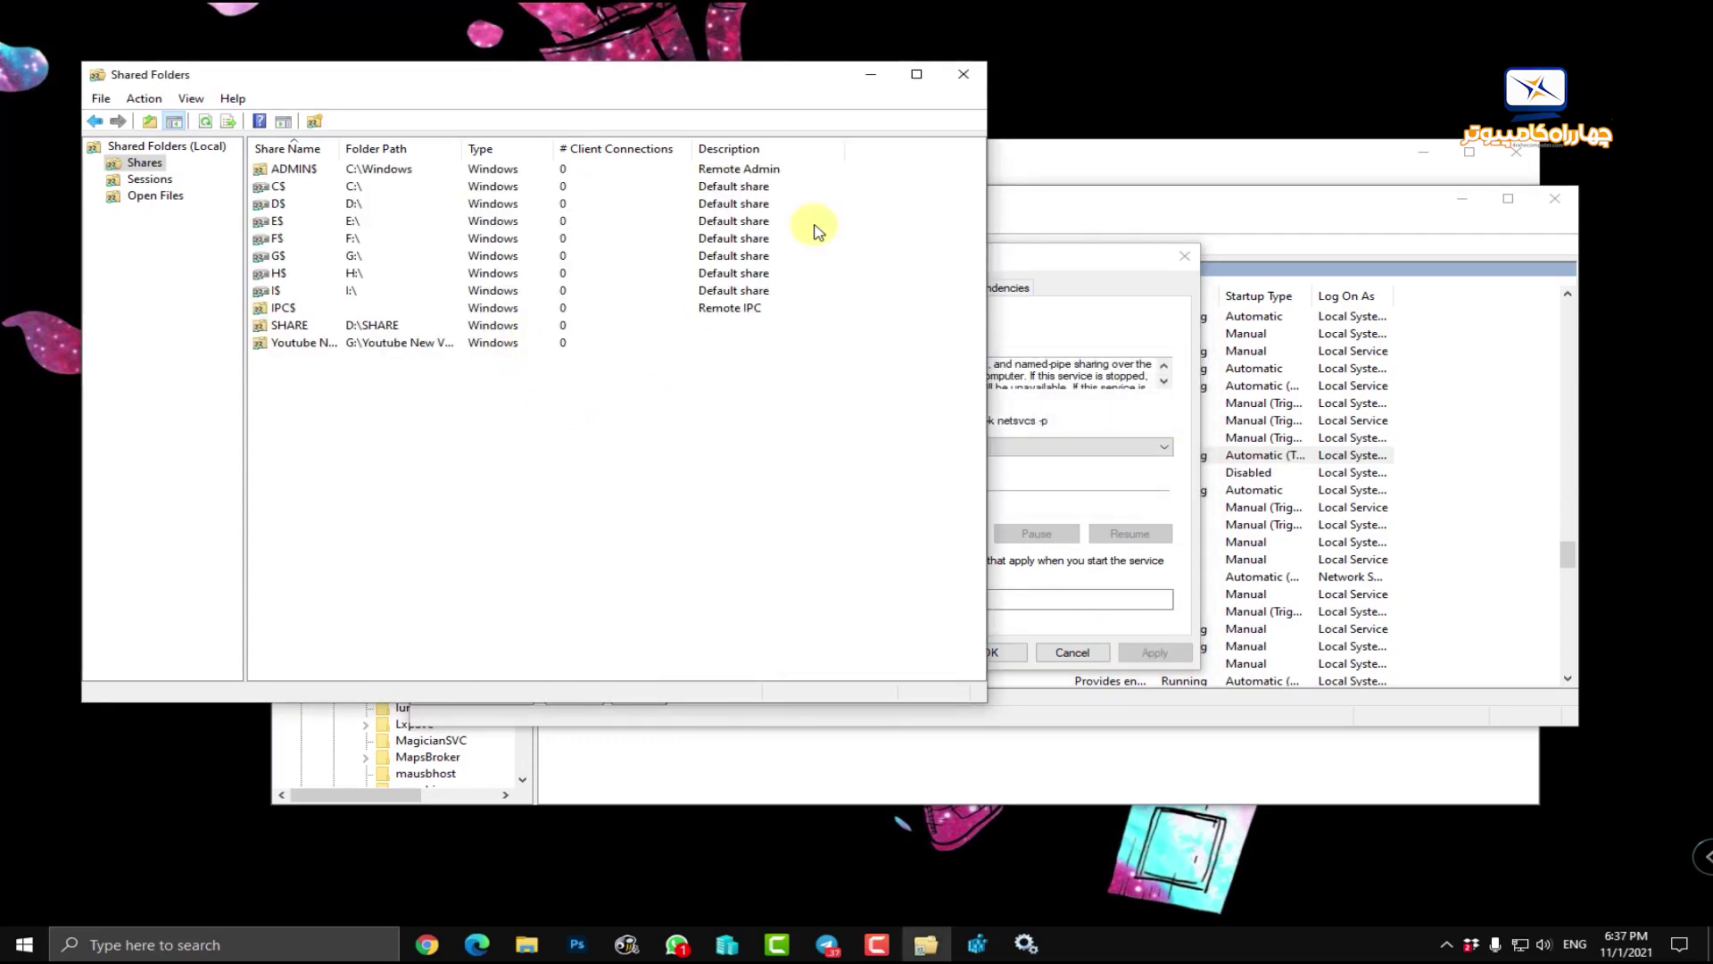
key(alt+F4)
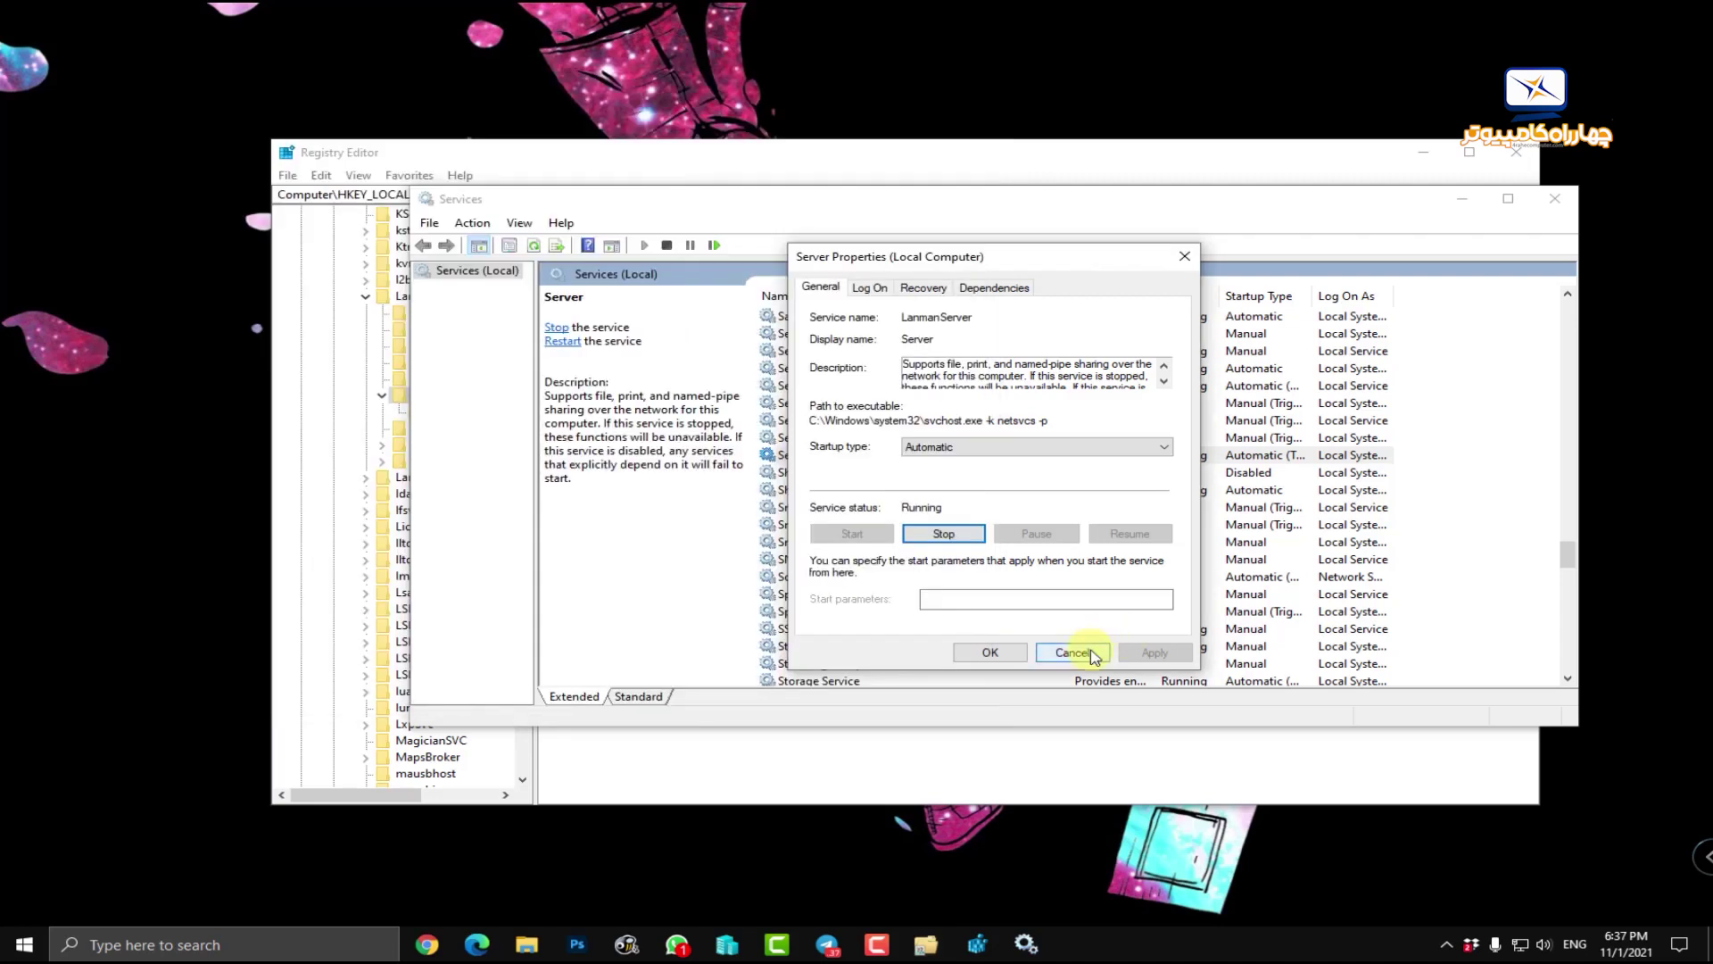
click(1072, 652)
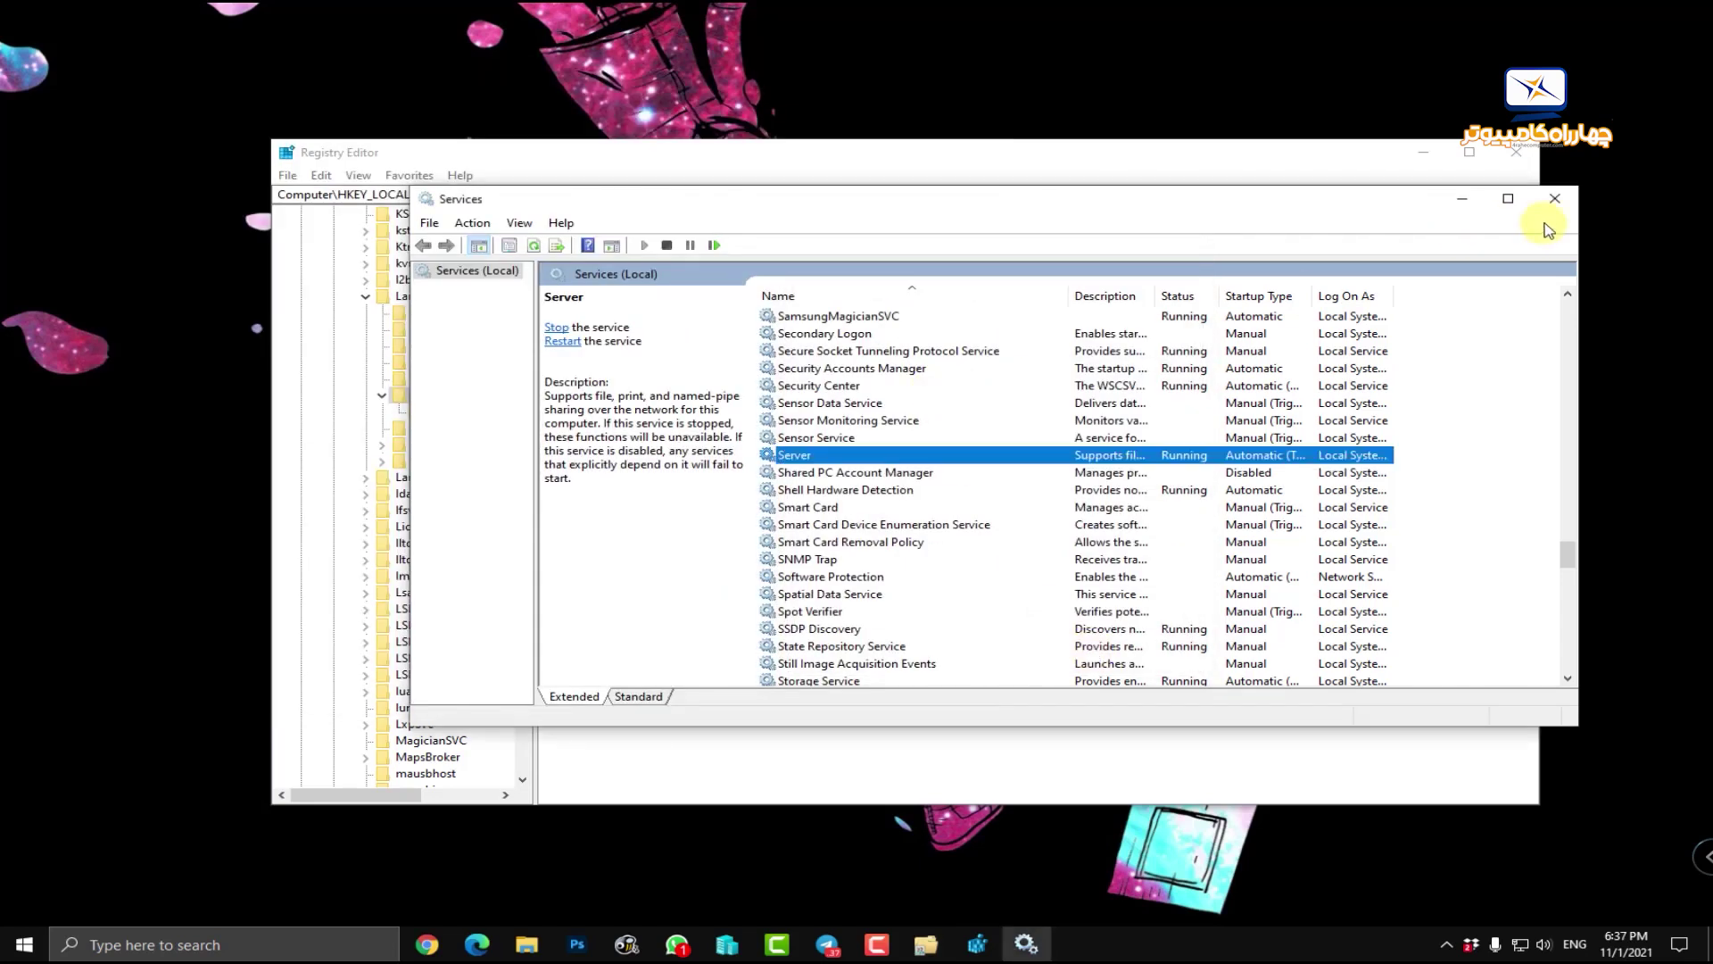
key(alt+F4)
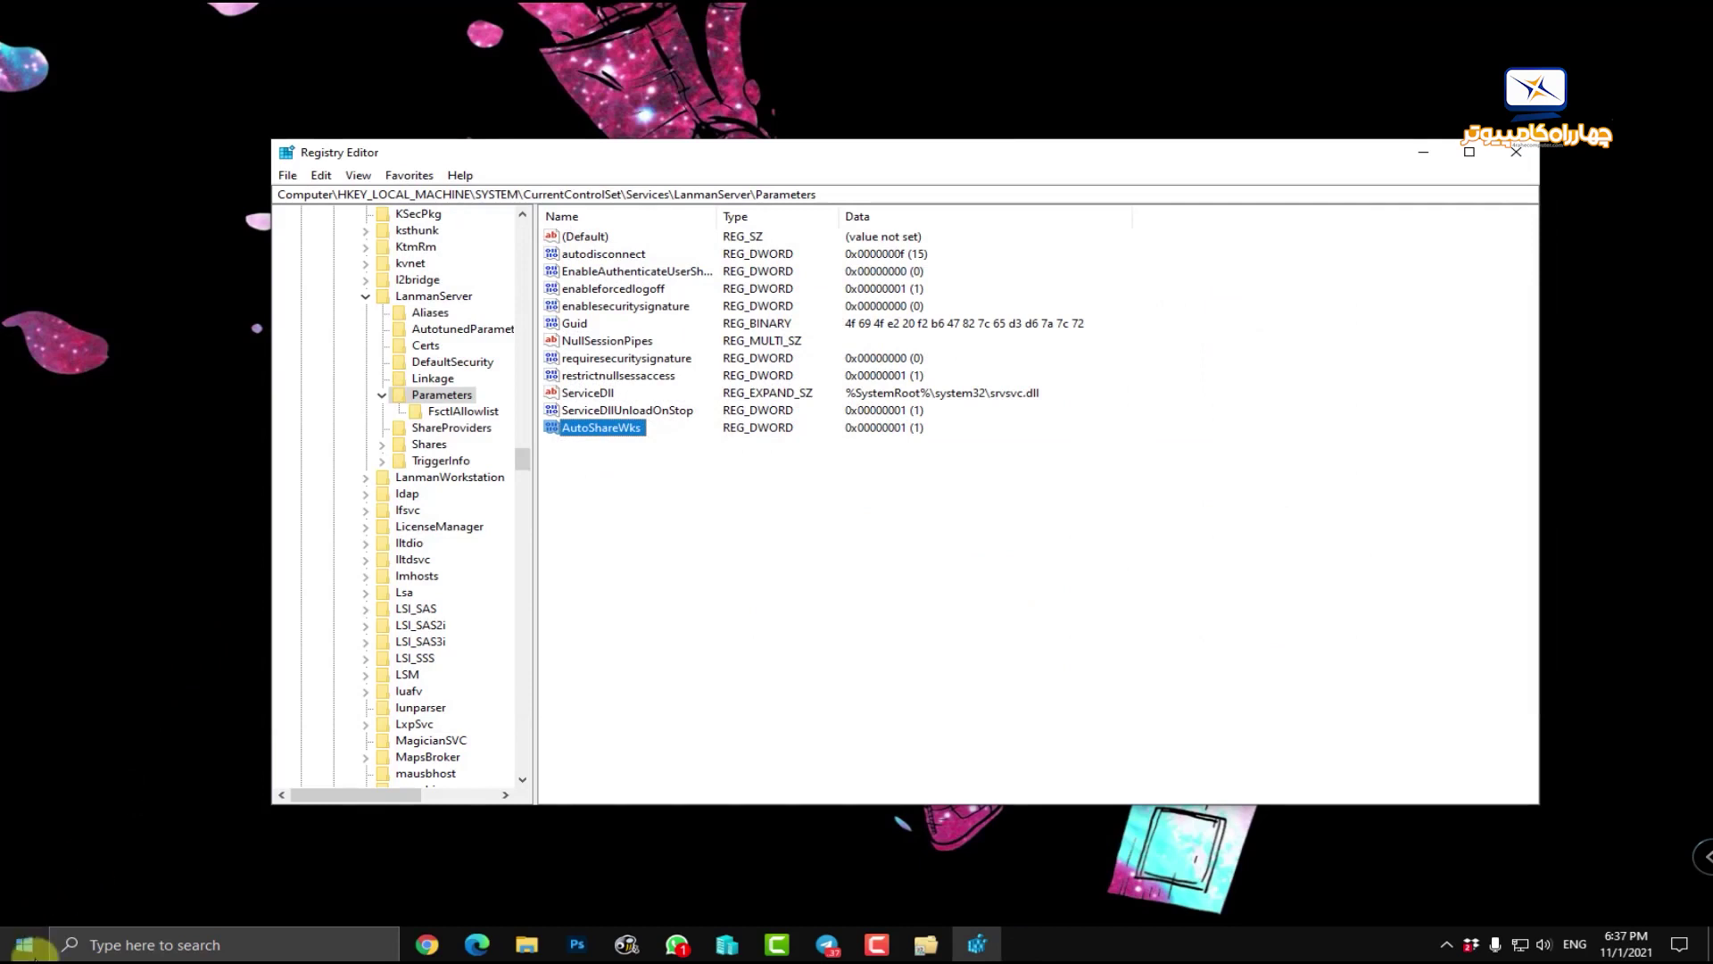
Step: Switch to Winaero Tweaker and collapse the Advanced Appearance Settings and Boot and Logon categories
click(27, 946)
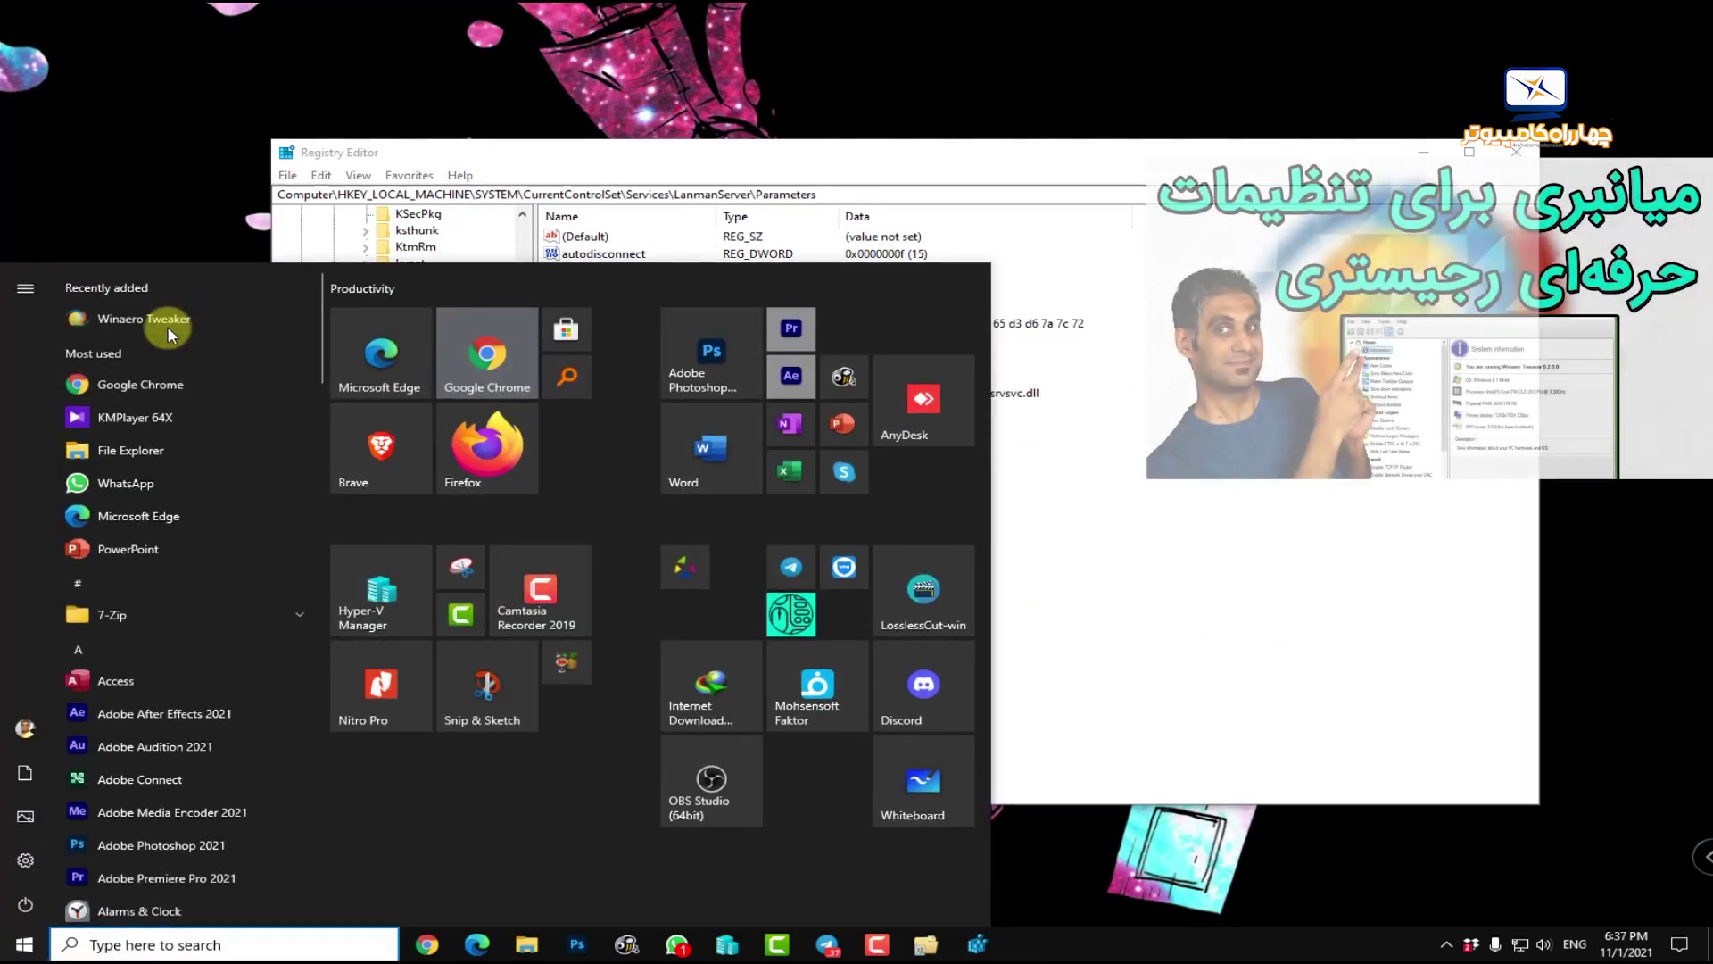
click(168, 325)
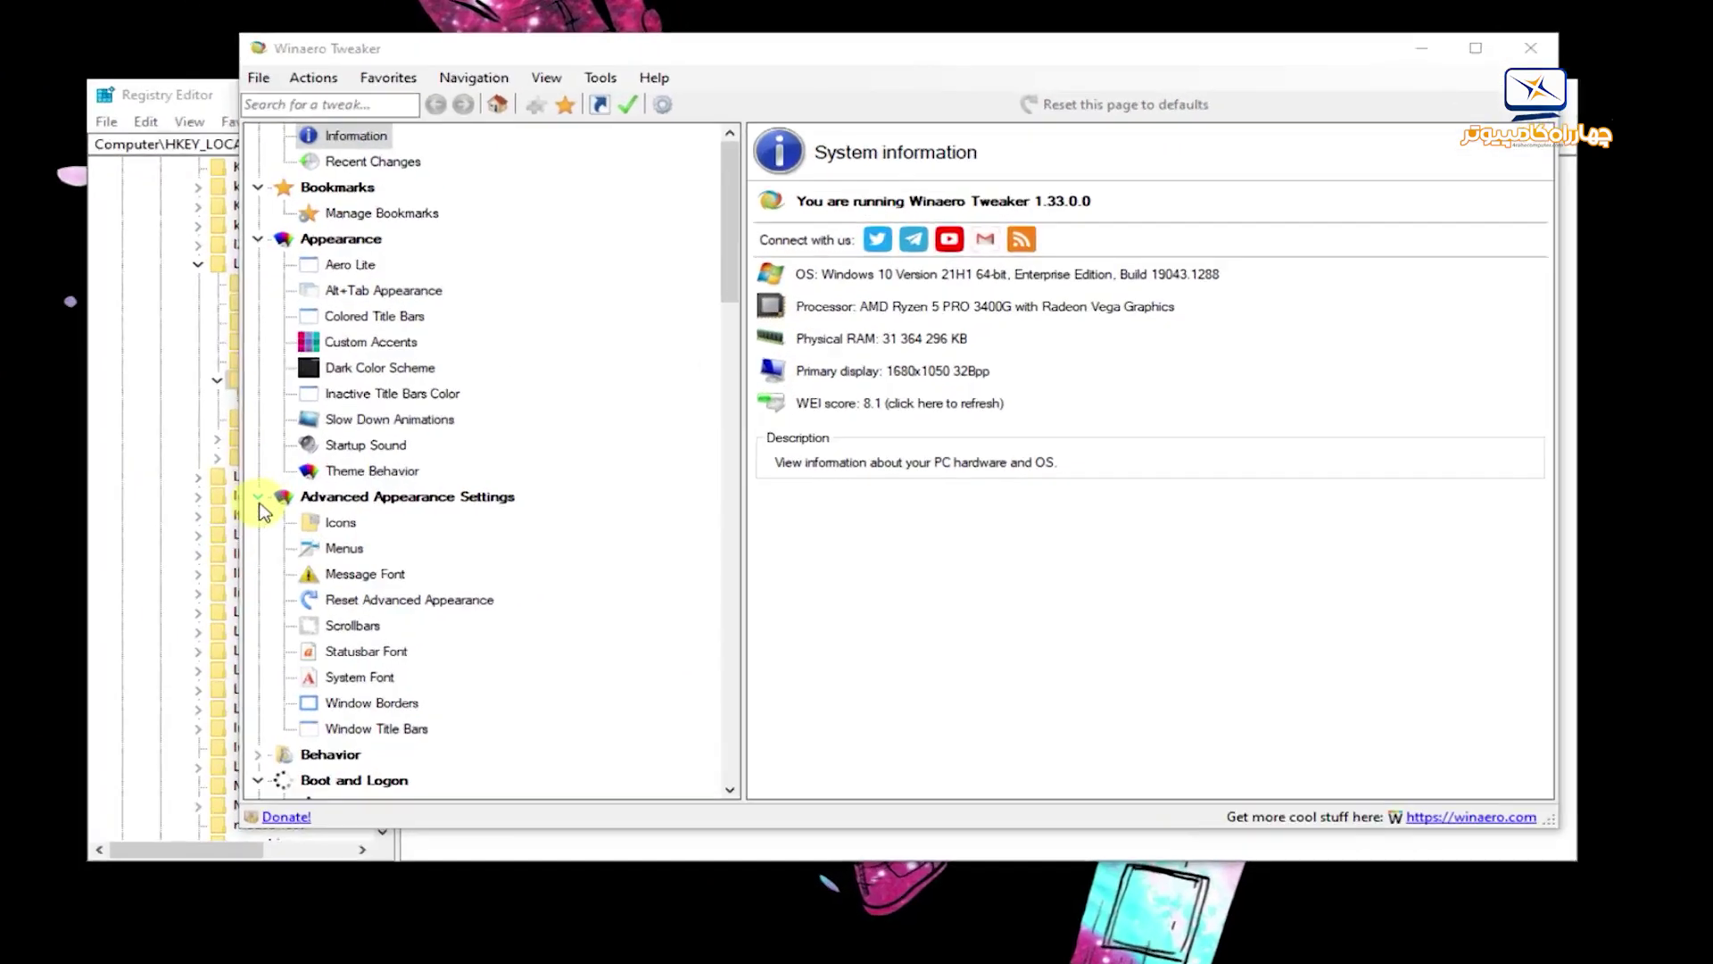
click(416, 495)
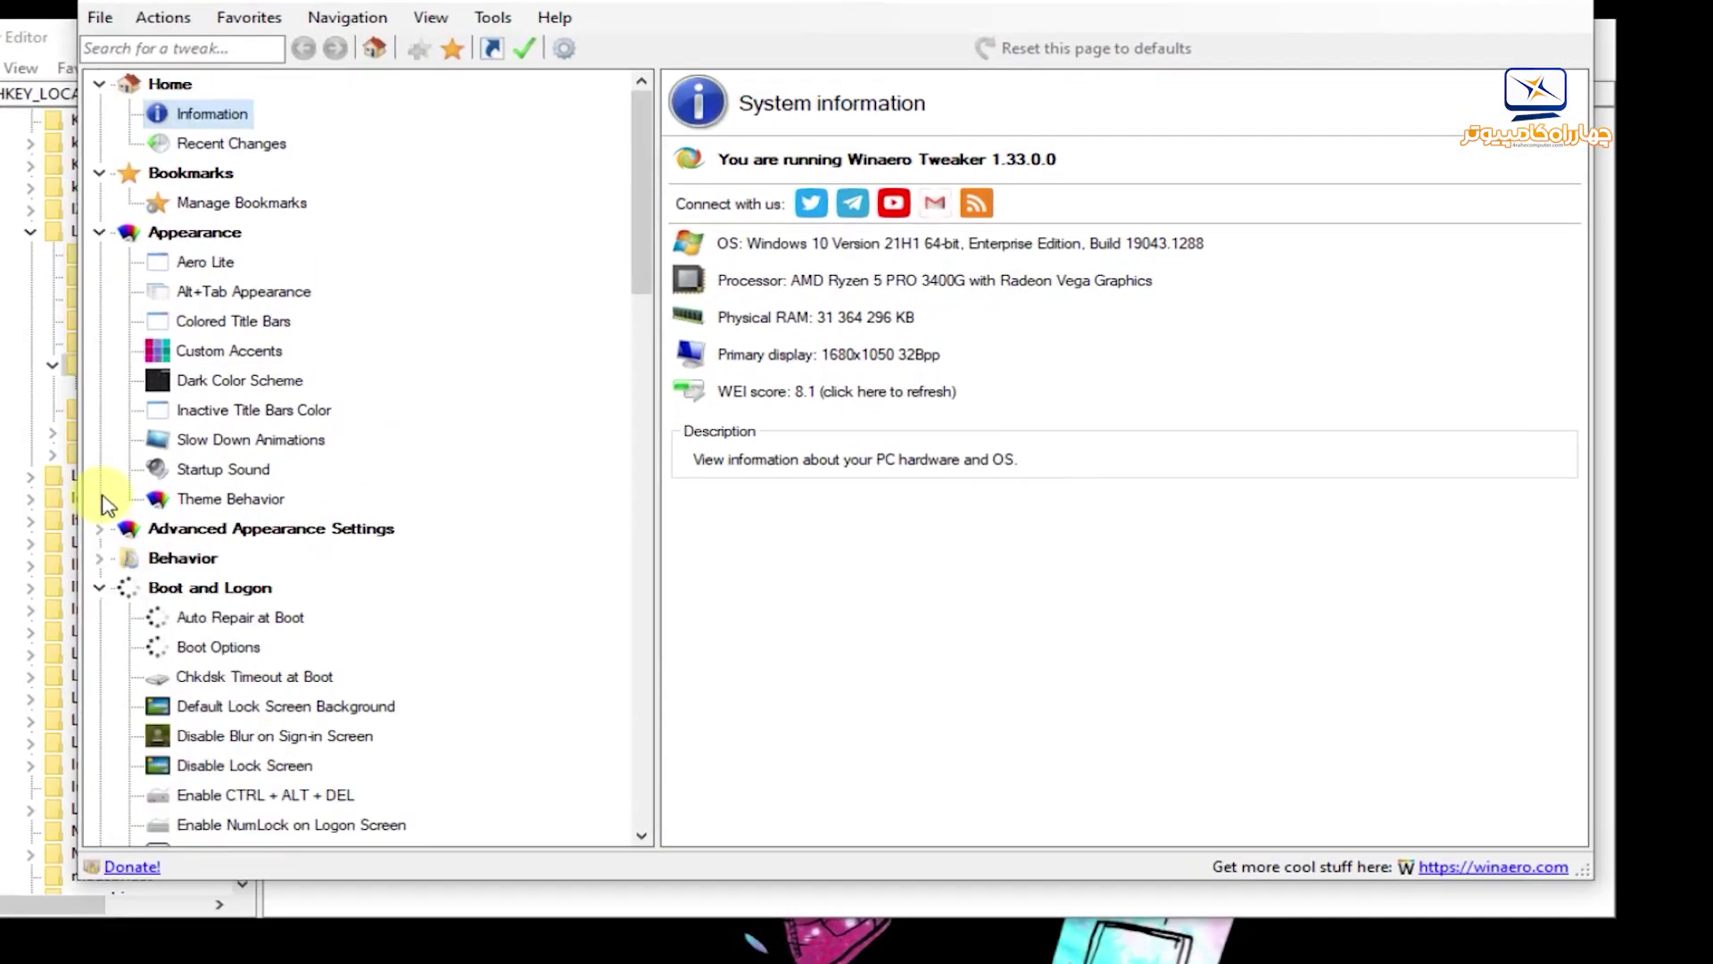
click(102, 591)
scroll(142, 544, down, 4)
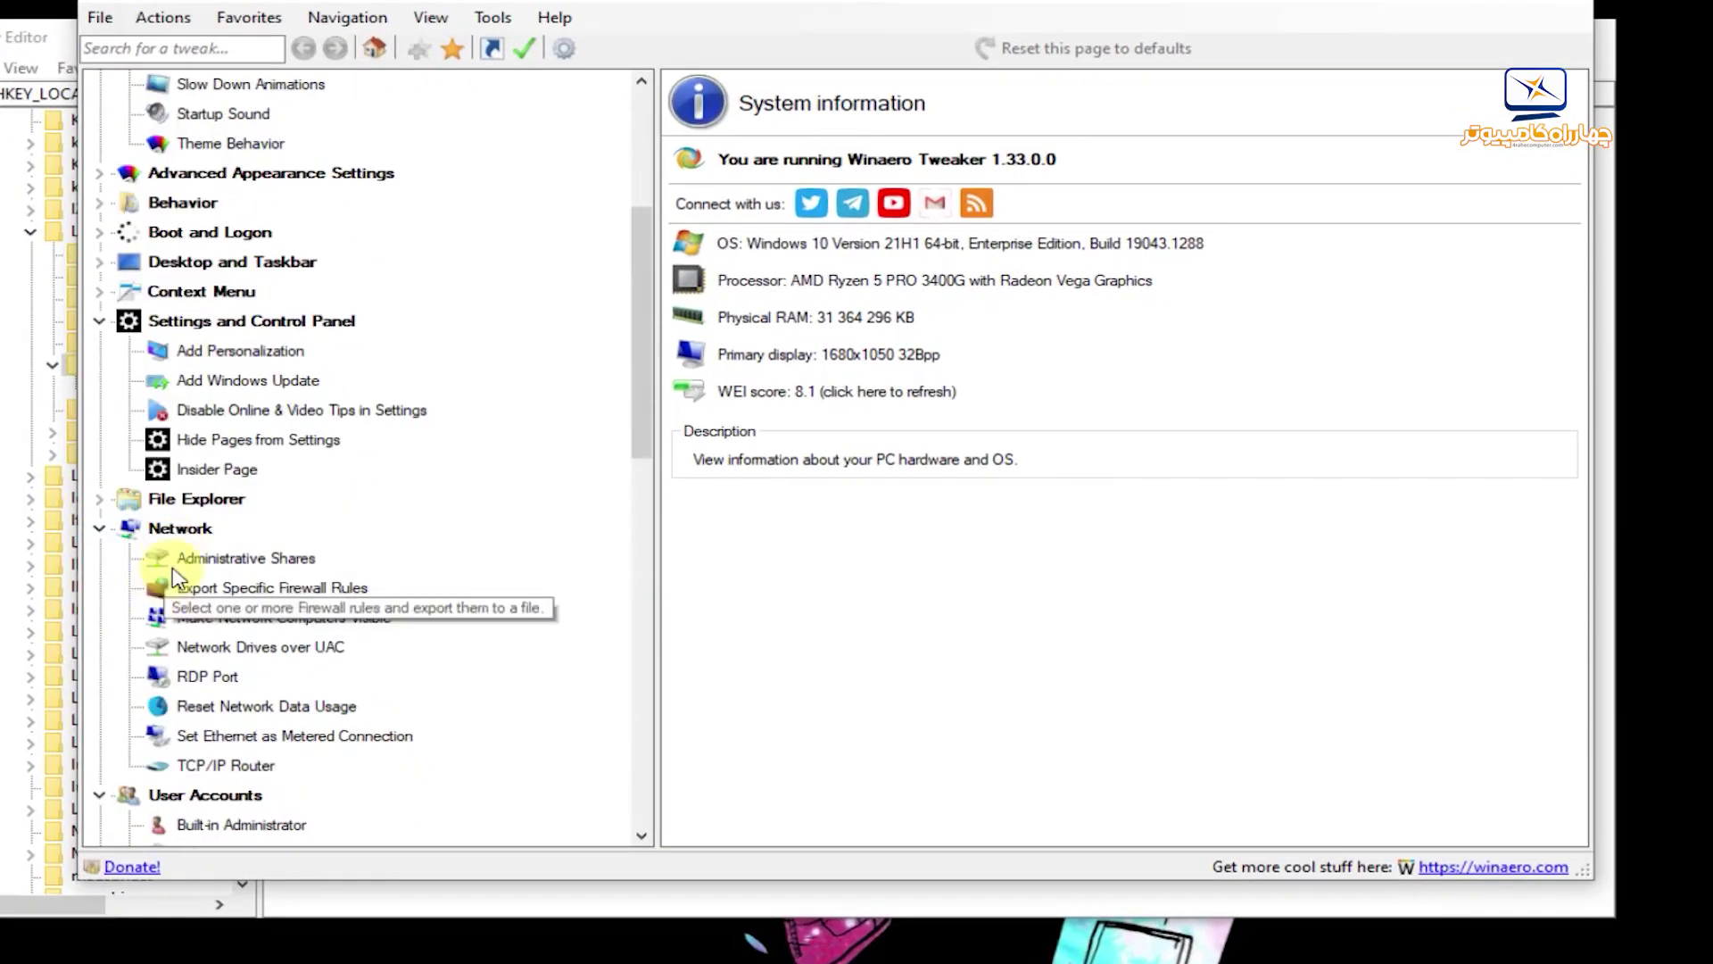
Step: Turn off the Enable administrative shares option on the Administrative Shares page of the Network category
click(179, 531)
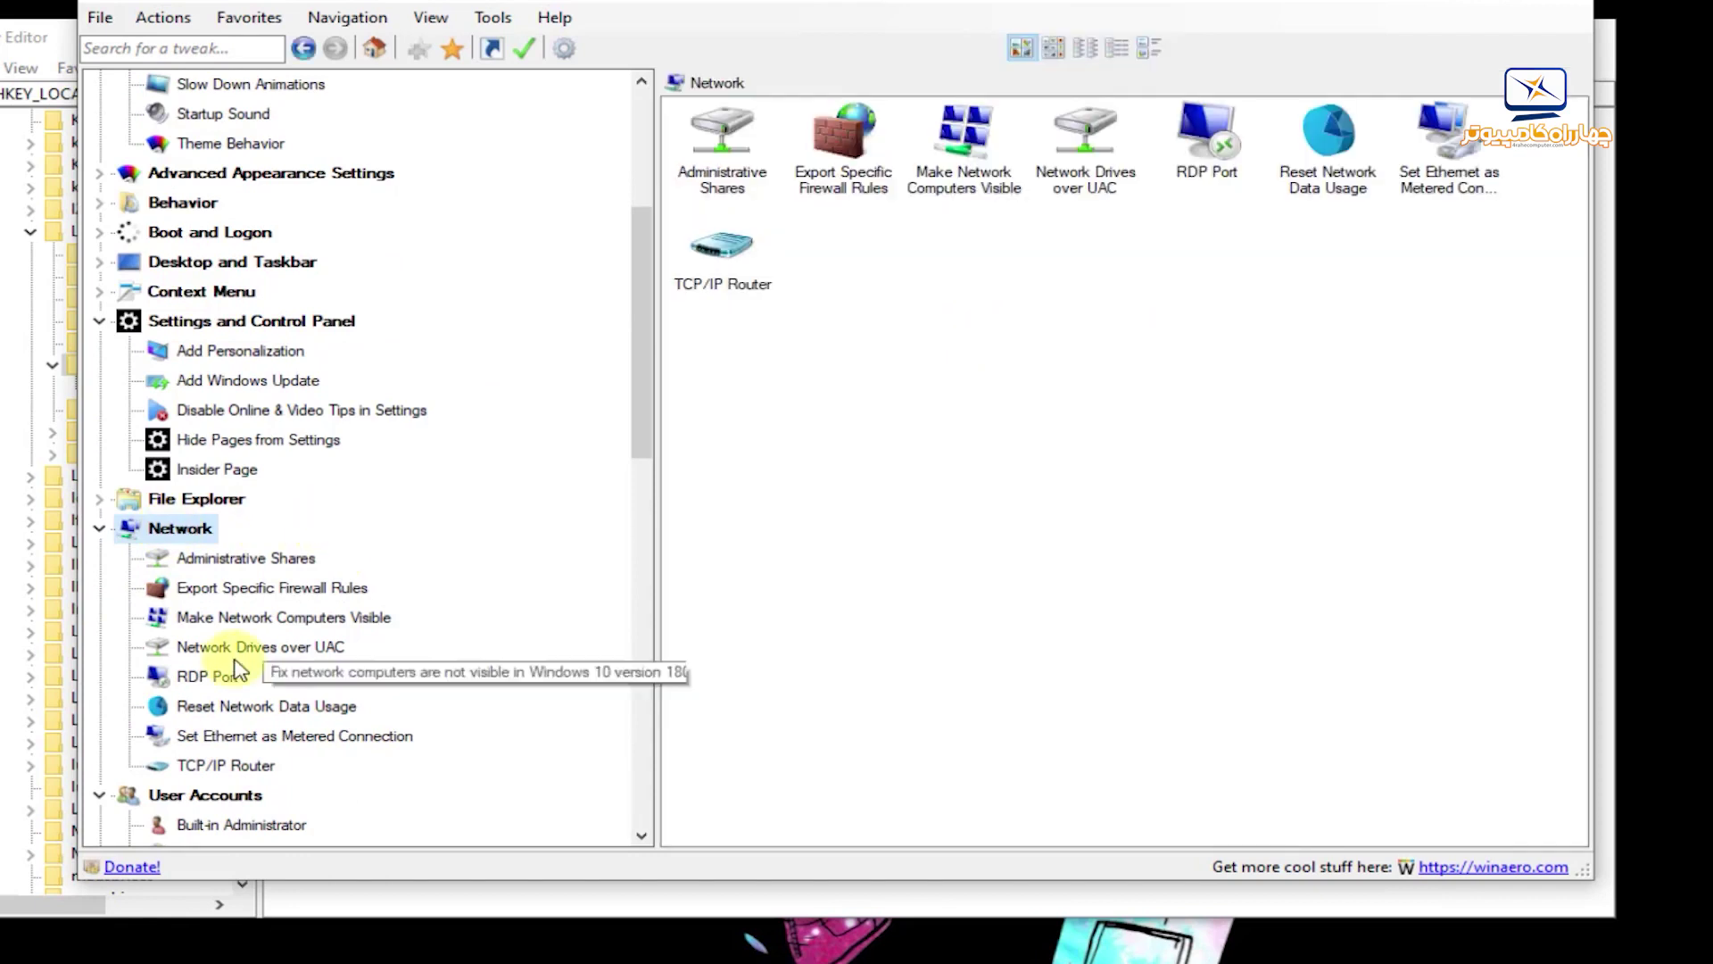
scroll(342, 612, down, 1)
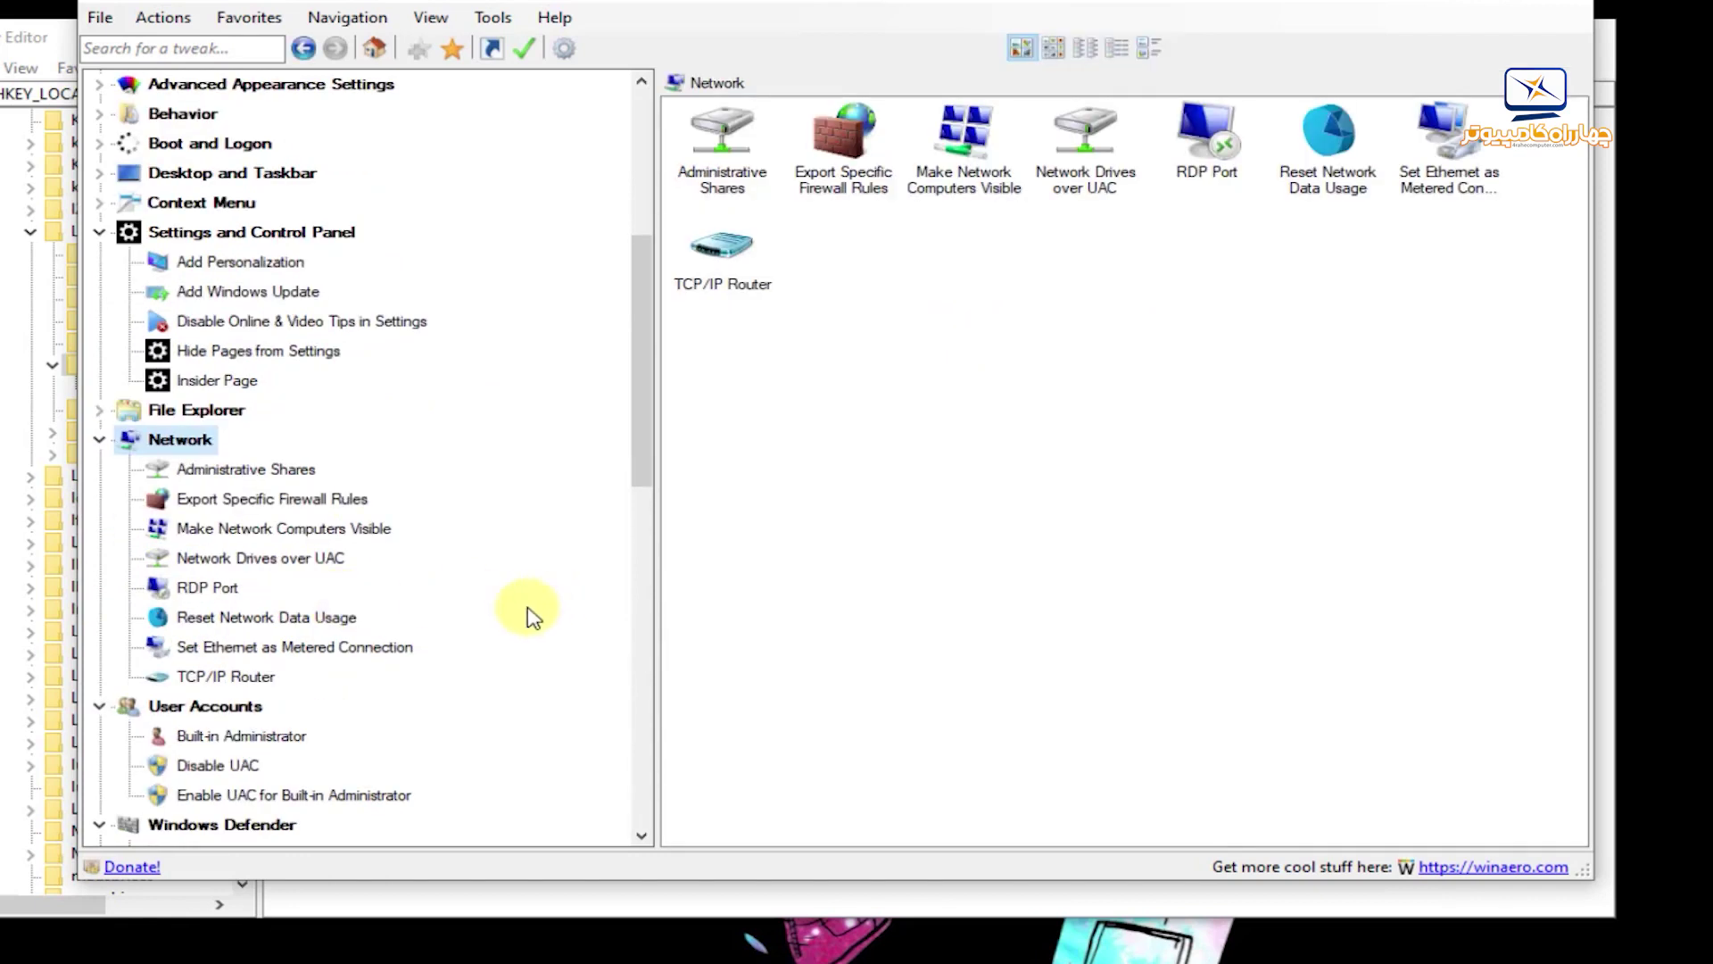
click(271, 475)
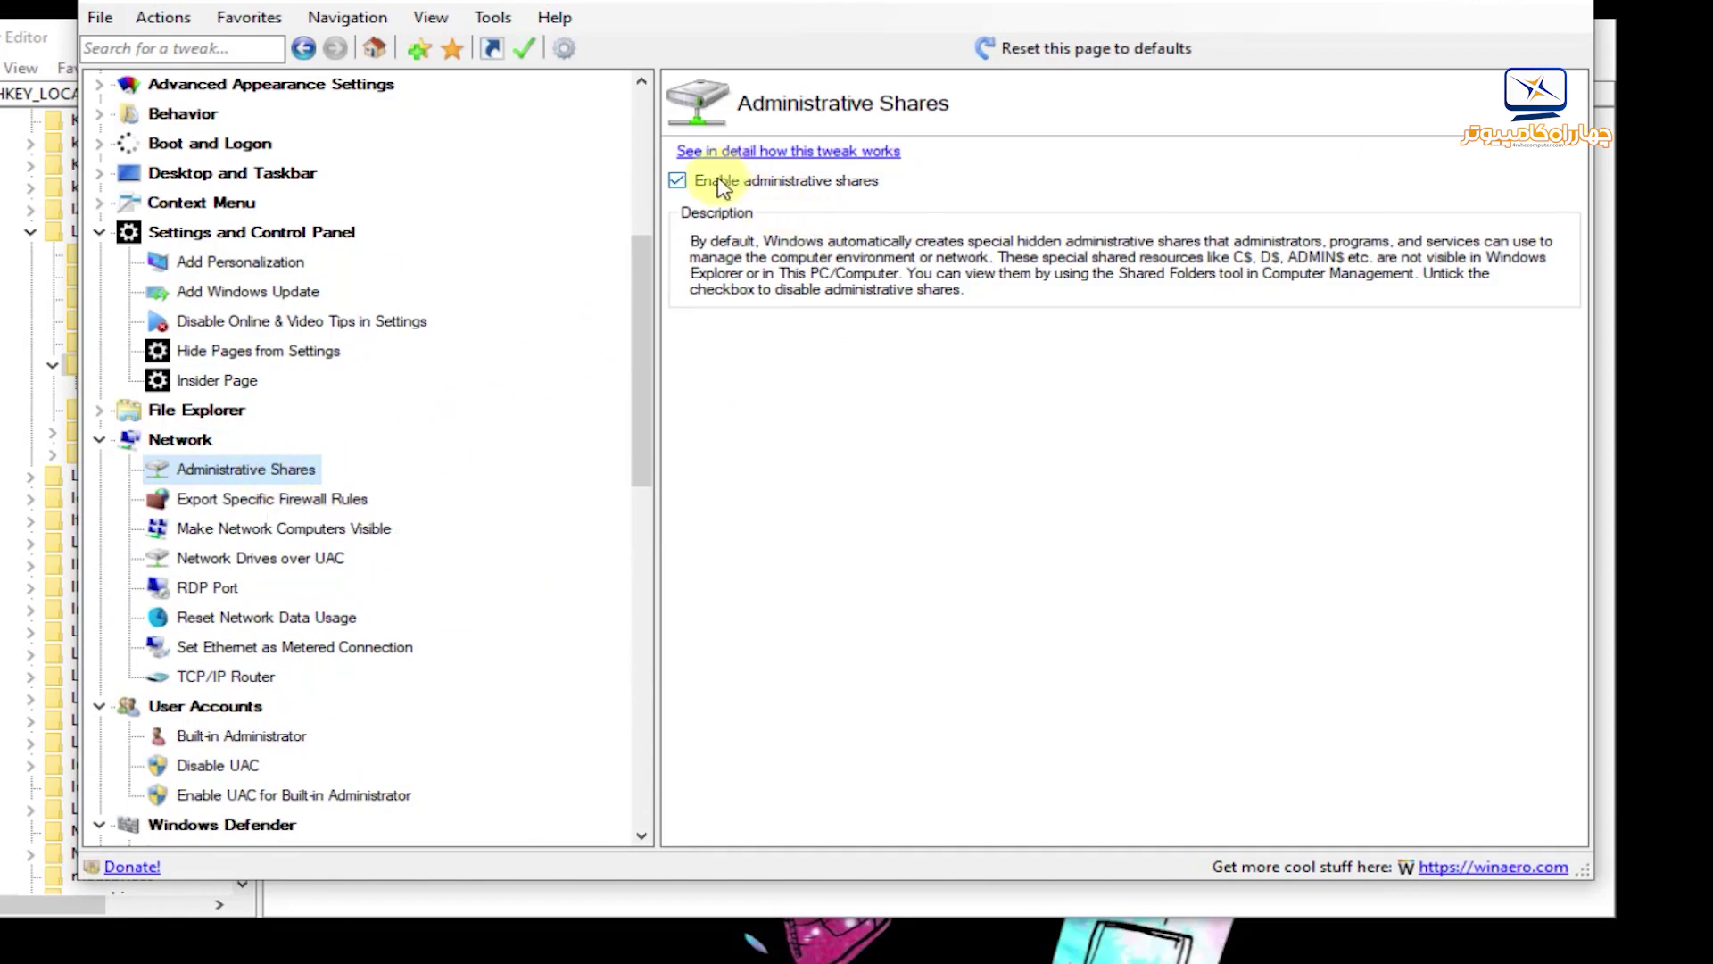
click(785, 183)
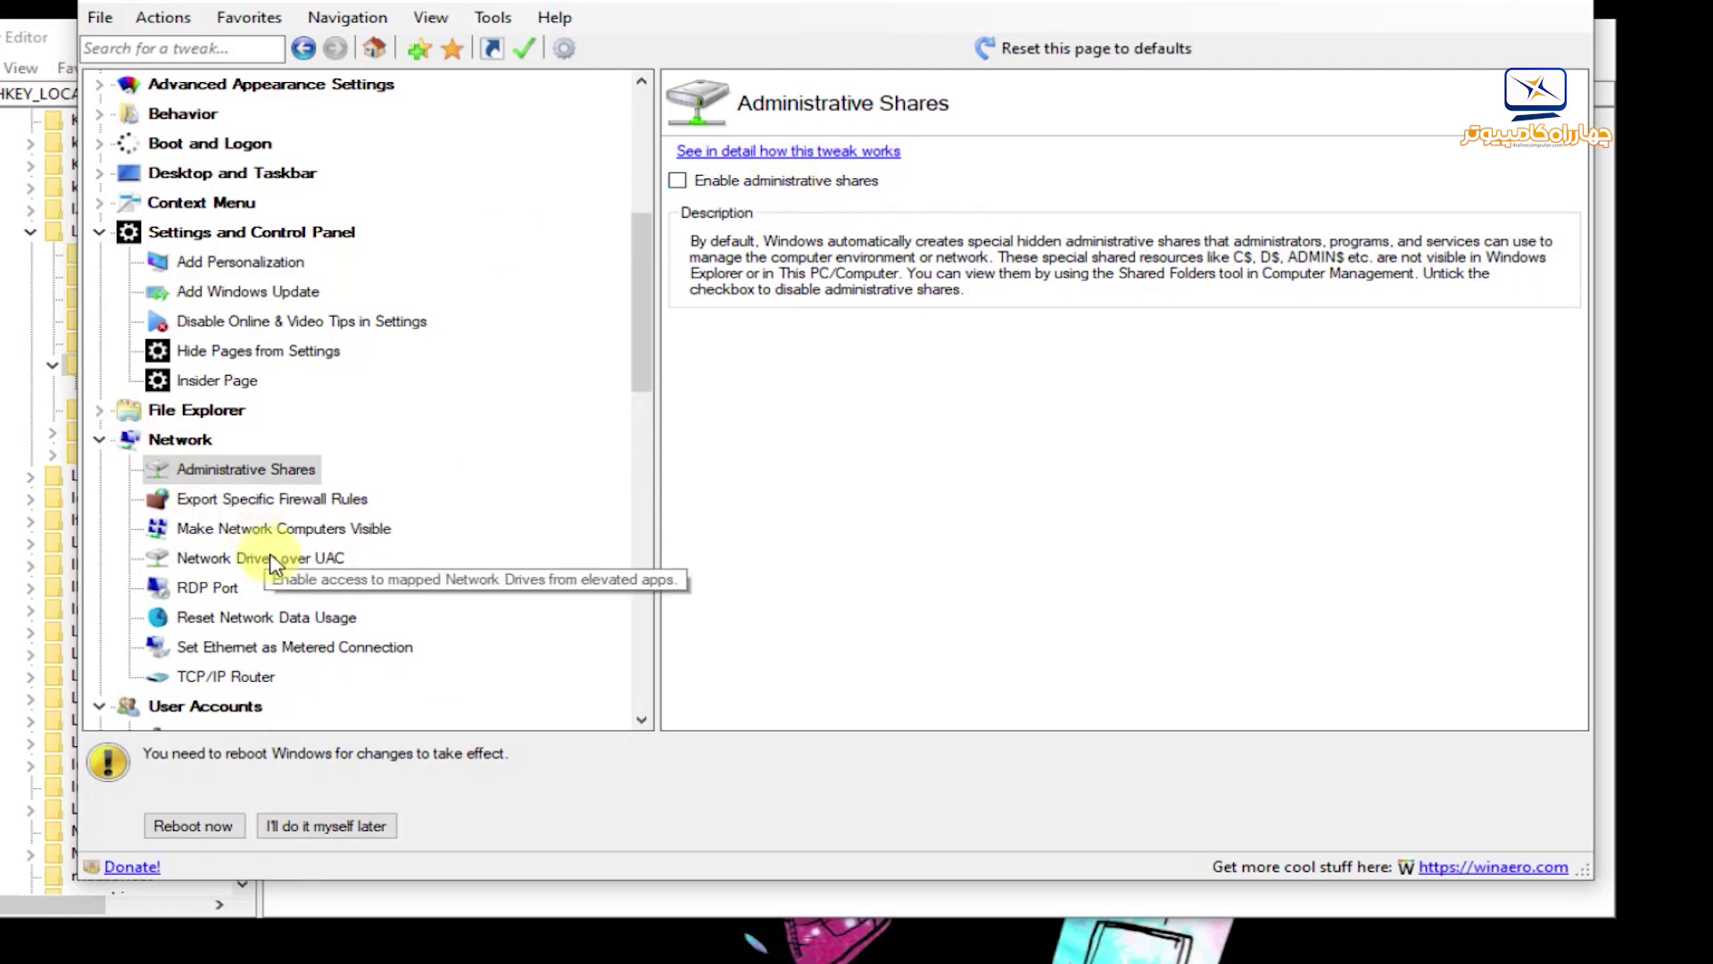
scroll(273, 549, up, 5)
scroll(276, 553, down, 4)
scroll(277, 558, down, 1)
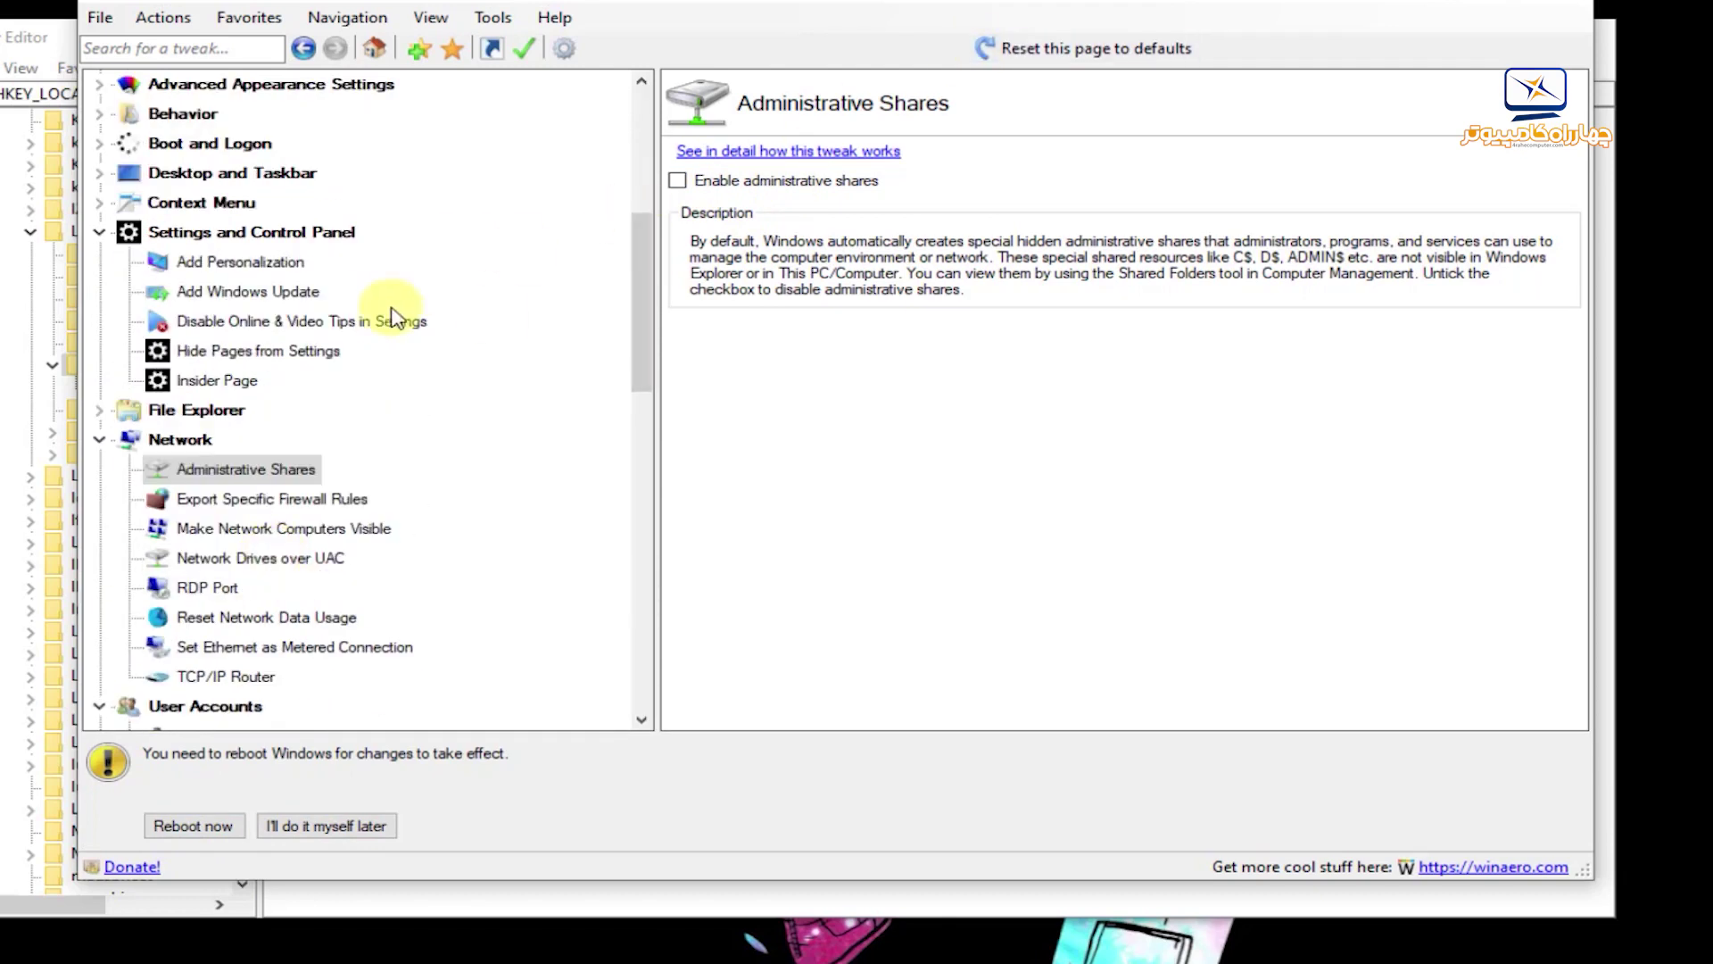